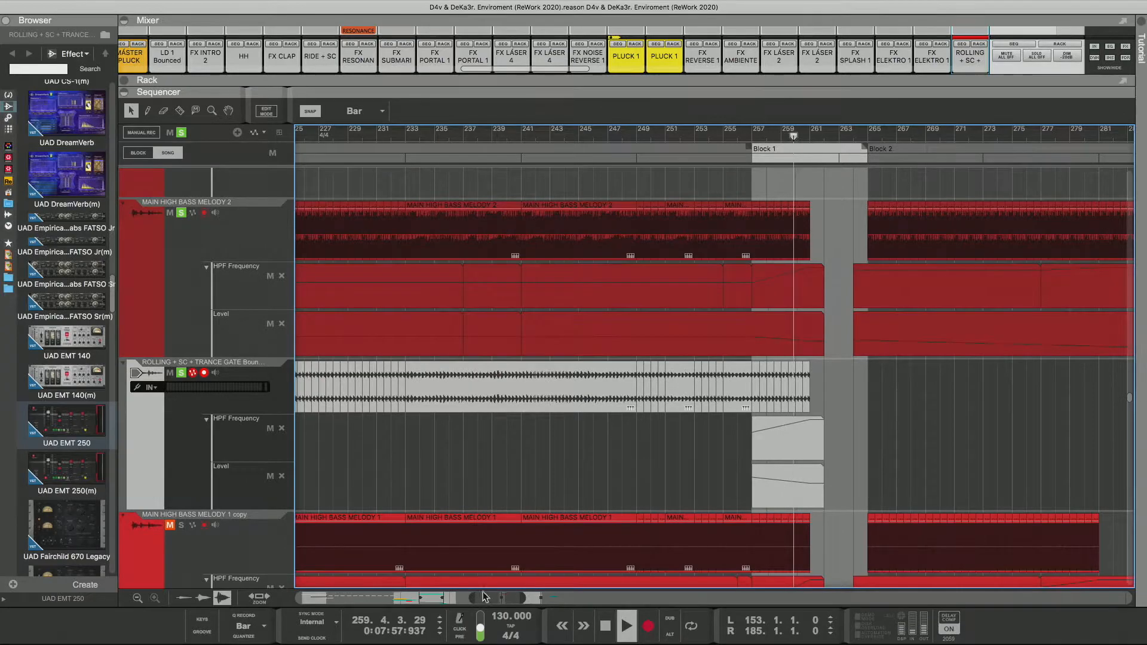
# Step: Play back the passage around bars 201 to 212 to check how the MAIN HIGH BASS MELODY 1 copy clips enter
pyautogui.moveTo(471, 597); pyautogui.dragTo(444, 584)
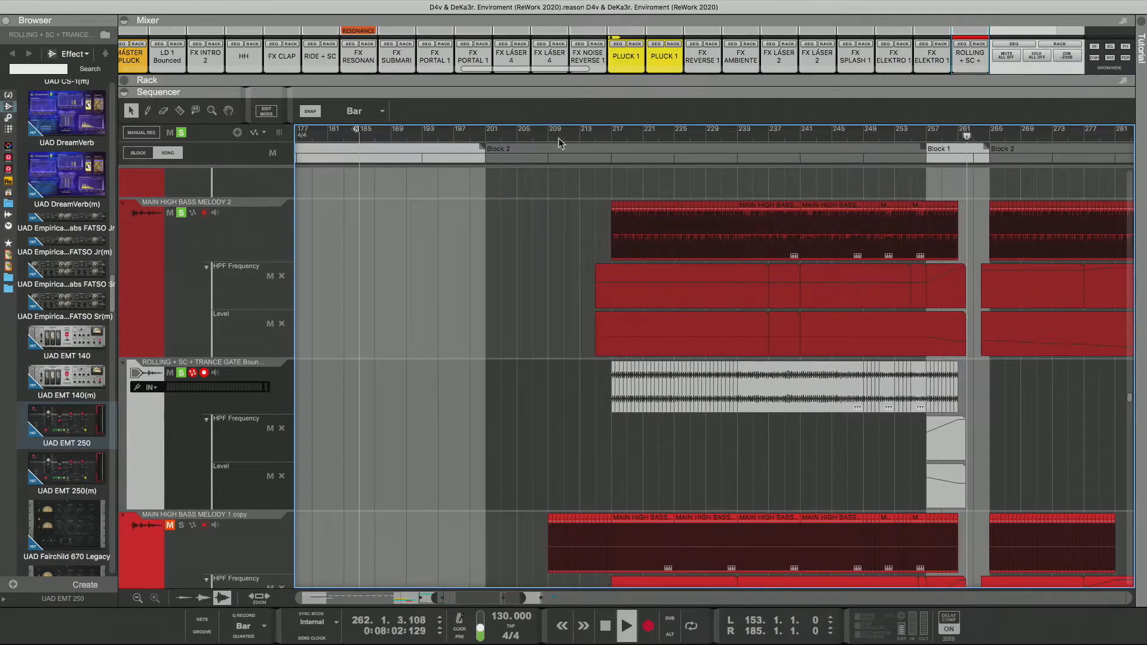
pyautogui.click(484, 137)
pyautogui.click(337, 136)
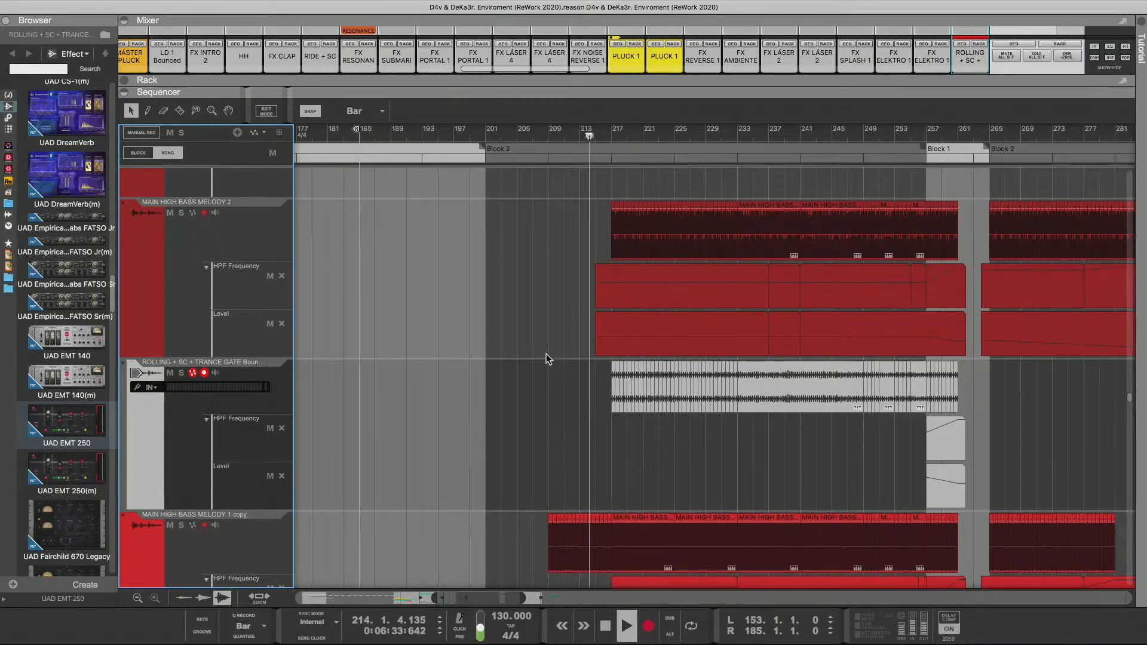
pyautogui.click(532, 130)
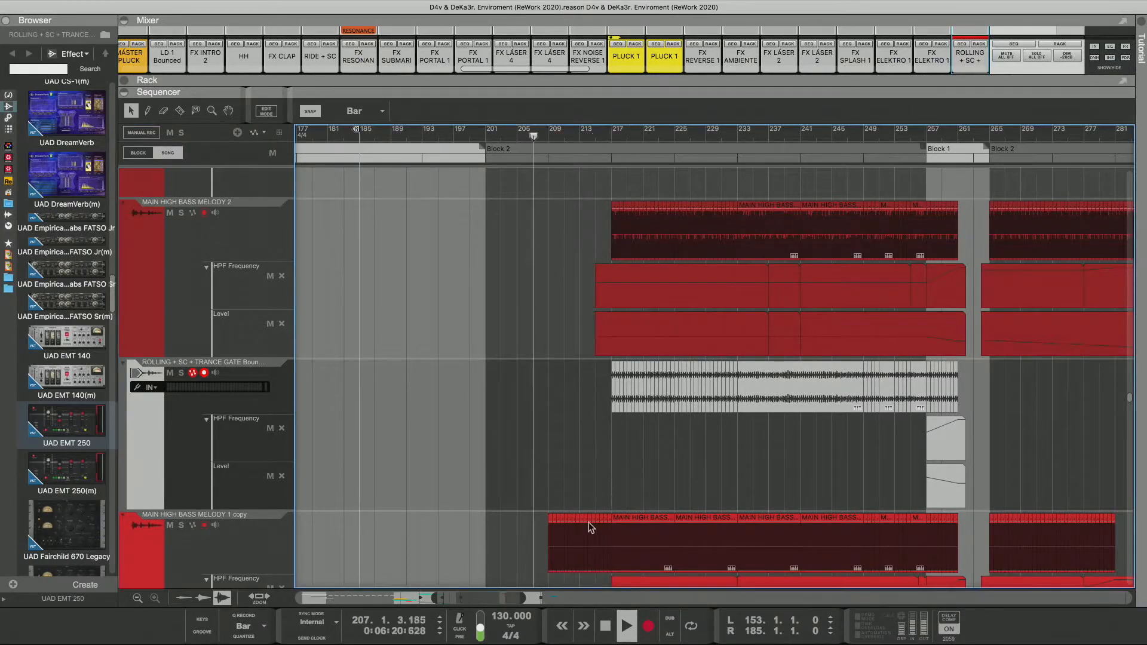
pyautogui.moveTo(522, 598); pyautogui.dragTo(468, 599)
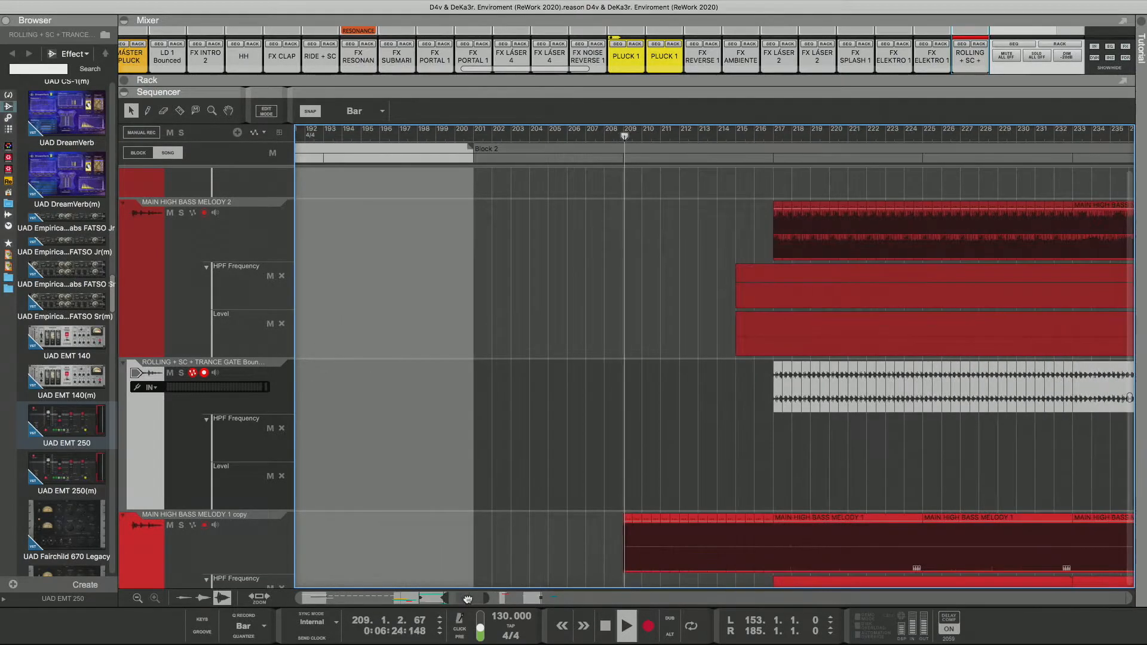
pyautogui.click(693, 523)
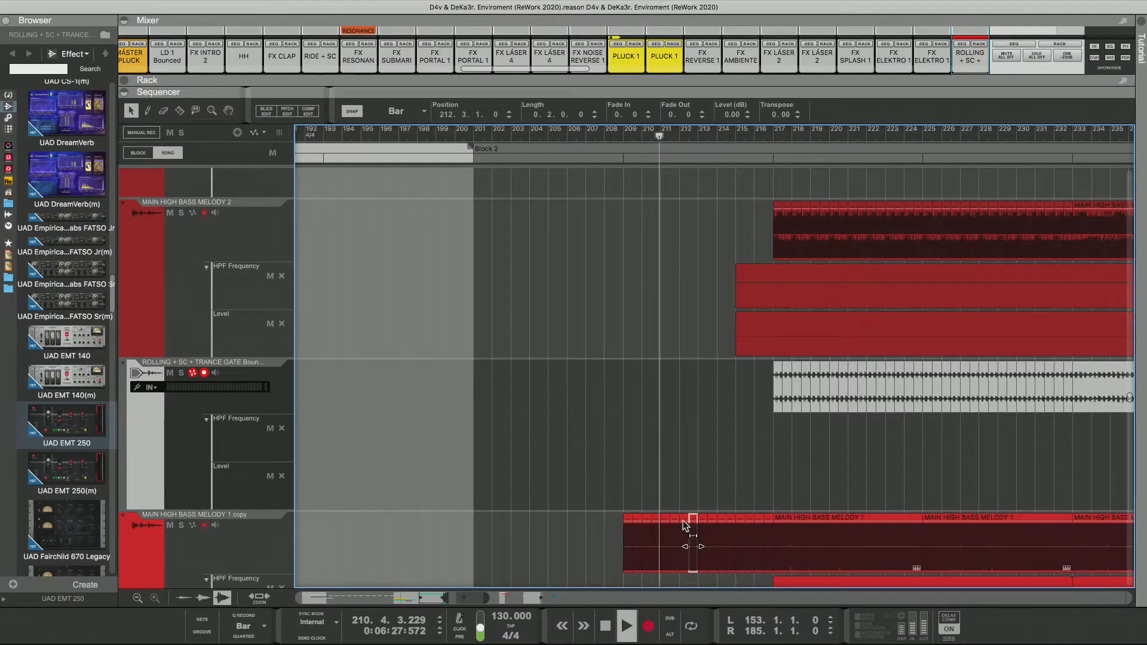
pyautogui.click(601, 144)
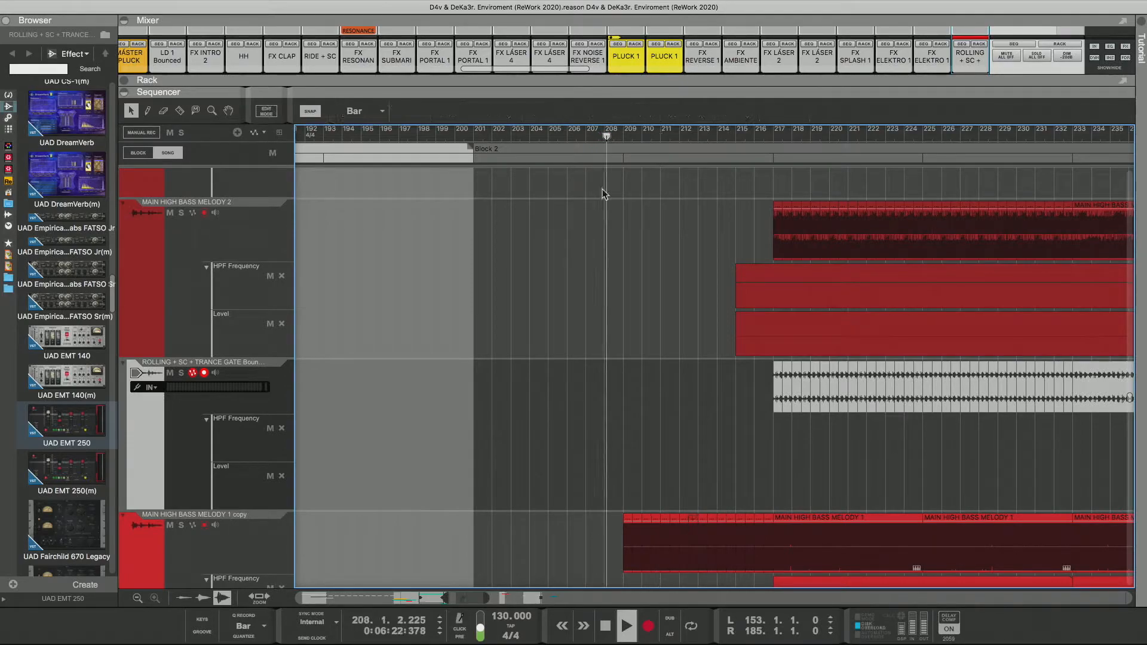
# Step: Clear bar 212 on the MAIN HIGH BASS MELODY 1 copy track by removing its short clips
pyautogui.click(693, 524)
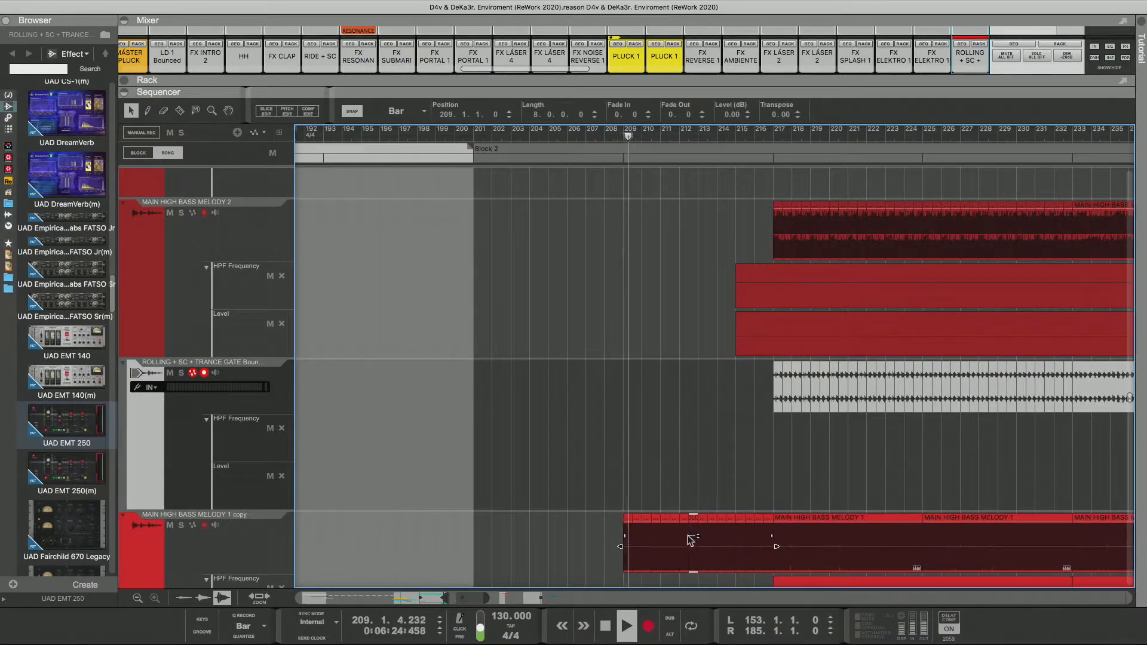
pyautogui.press('Delete')
pyautogui.click(686, 524)
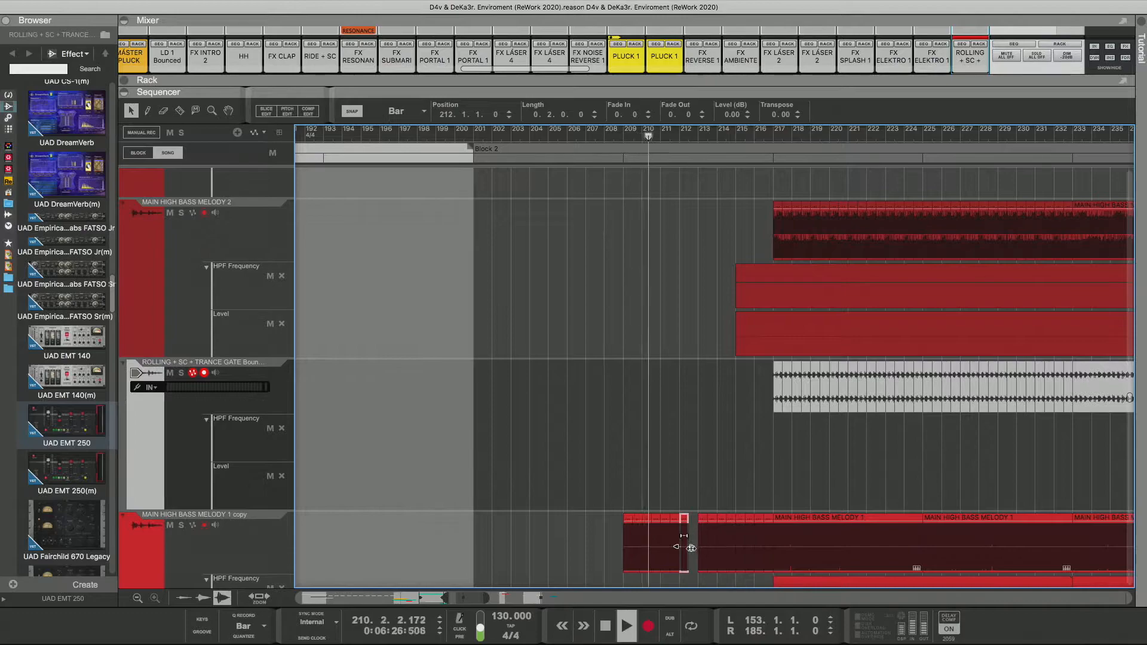
pyautogui.moveTo(689, 541); pyautogui.dragTo(697, 545)
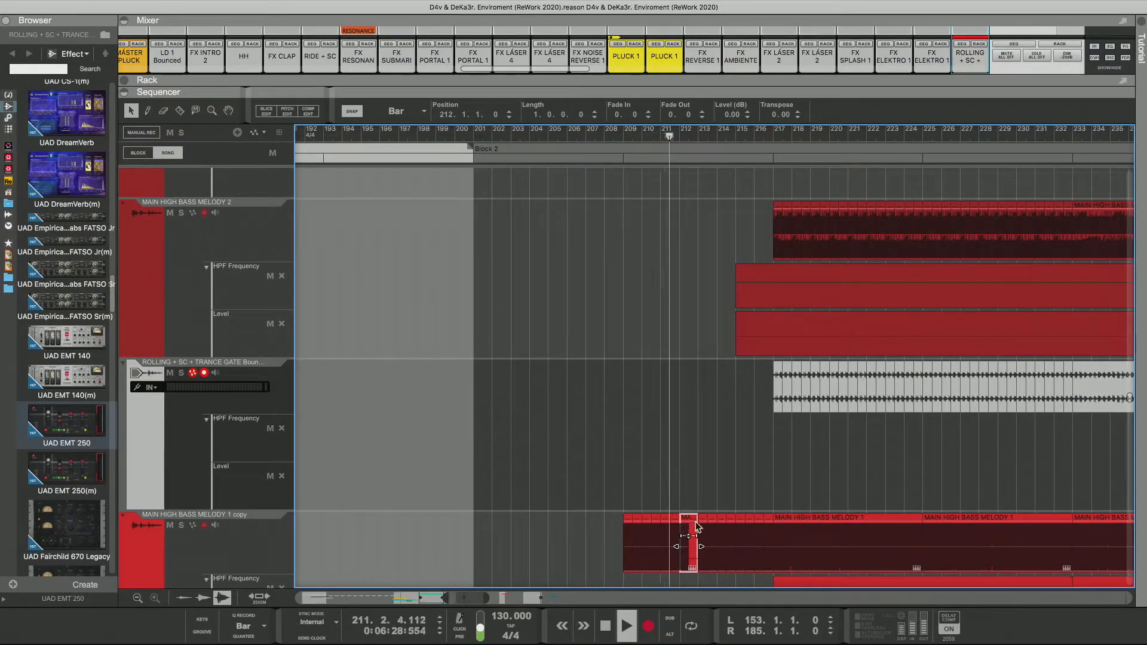
pyautogui.press('Delete')
# Step: Fill bar 212 with a one-bar copy of the MAIN HIGH BASS MELODY 1 clip from bar 217 and play it back
pyautogui.moveTo(796, 525); pyautogui.dragTo(801, 505)
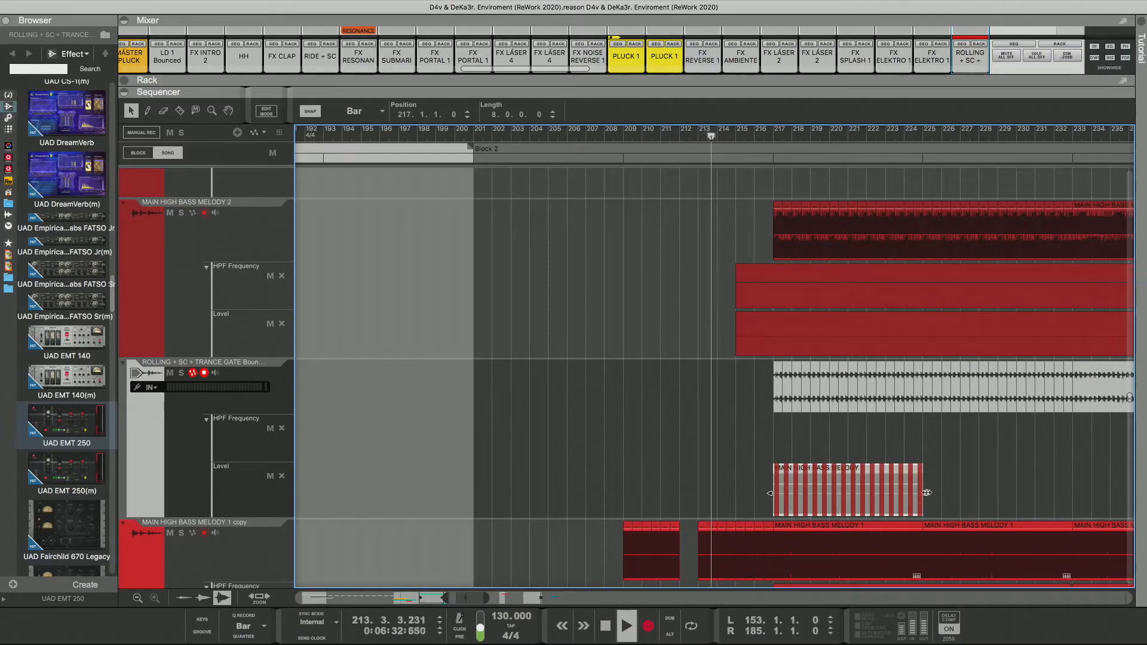
pyautogui.moveTo(926, 493); pyautogui.dragTo(694, 530)
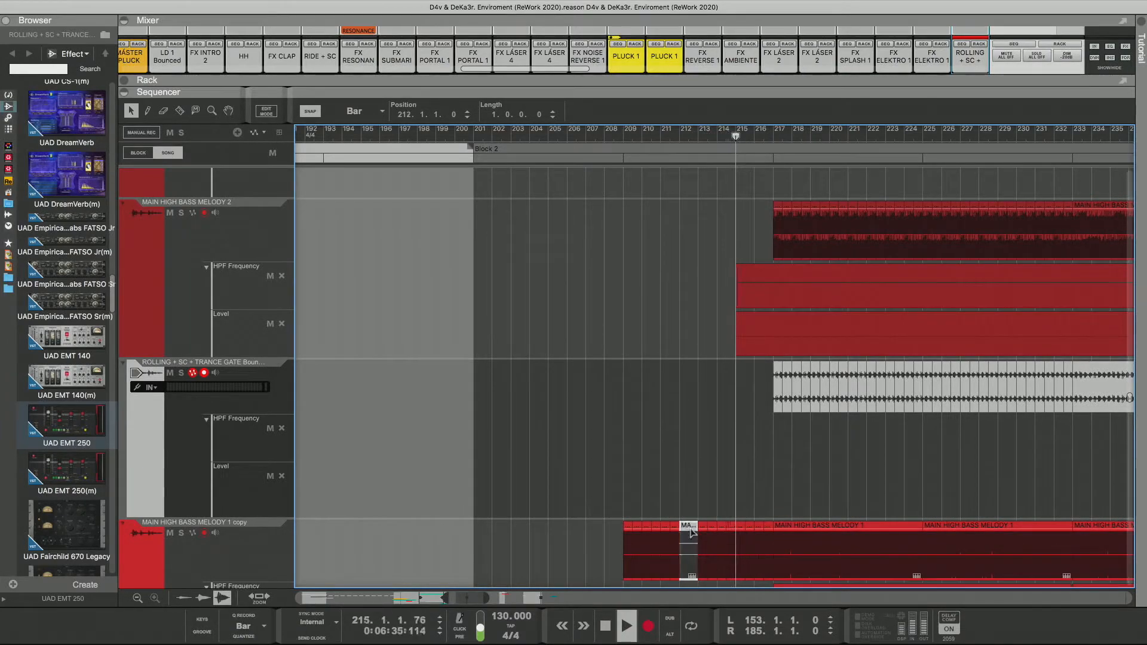
pyautogui.click(598, 136)
pyautogui.click(742, 473)
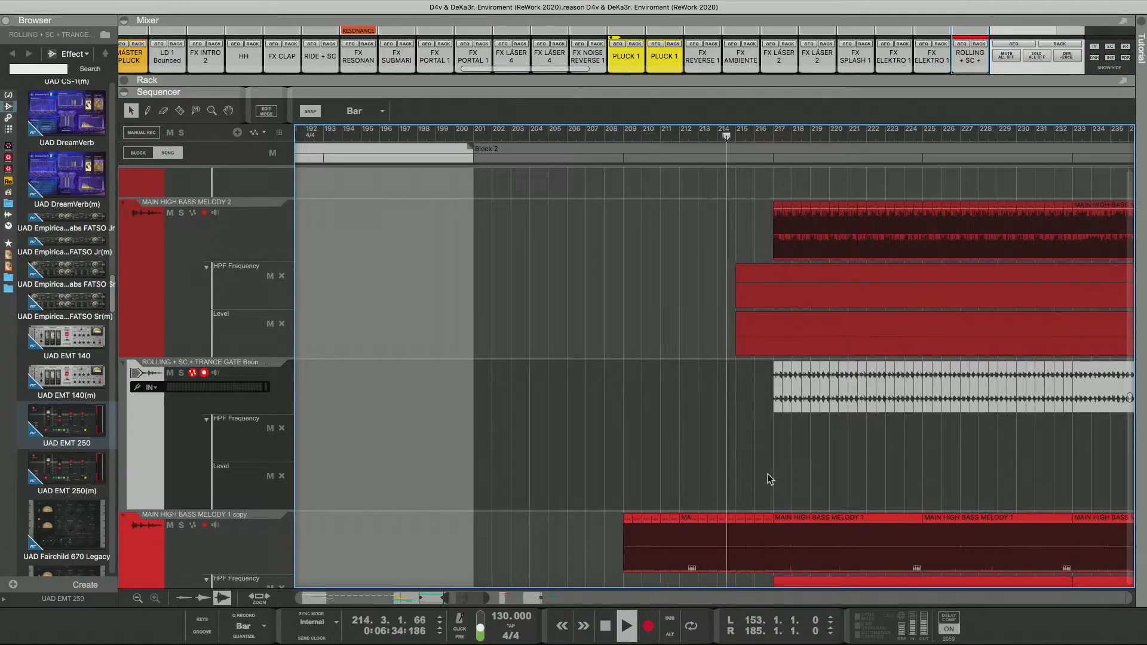
# Step: Replace the two half-bar clips at bar 216 with a copy of the one-bar clip from bar 212
pyautogui.click(765, 540)
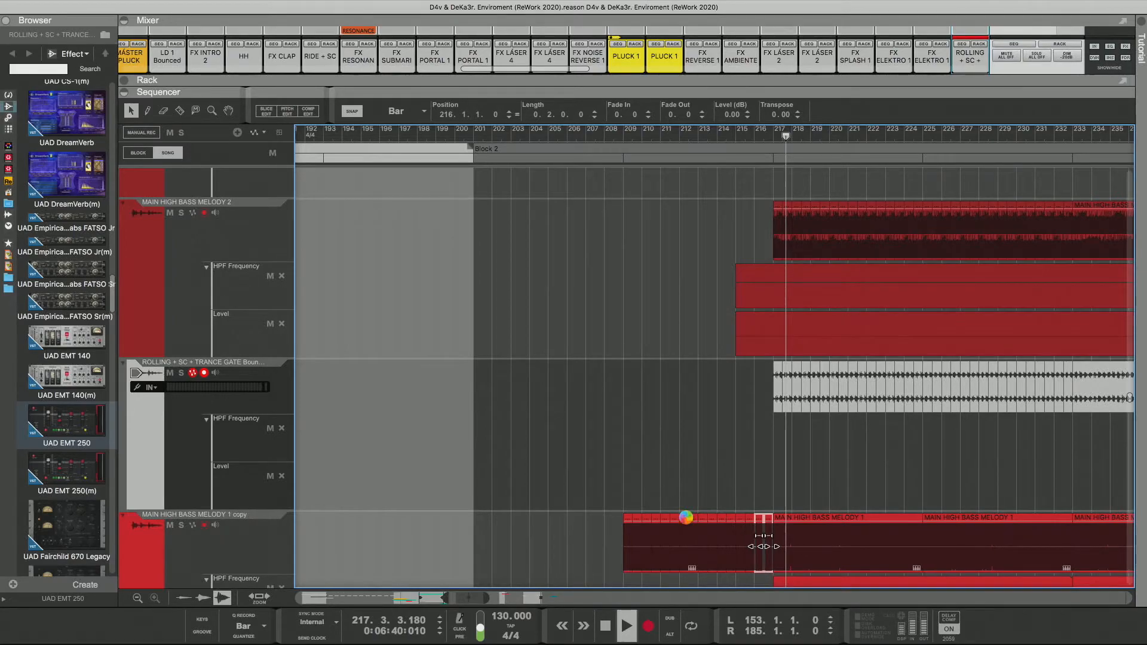
pyautogui.press('Delete')
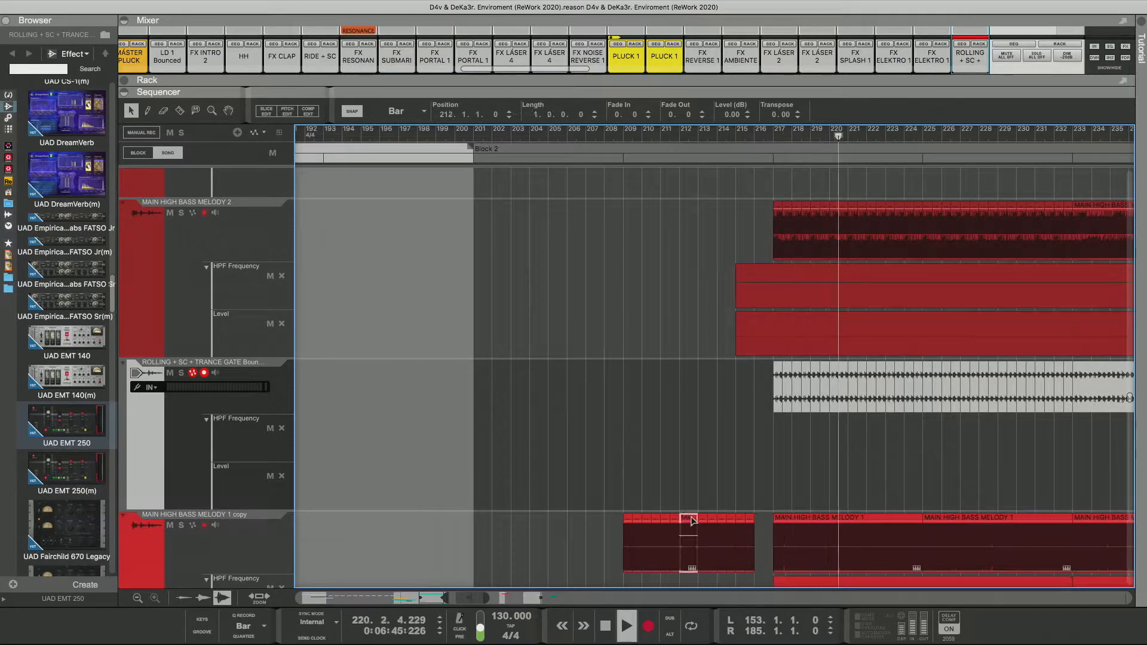
pyautogui.moveTo(689, 519); pyautogui.dragTo(766, 527)
pyautogui.moveTo(481, 598)
pyautogui.mouseDown()
pyautogui.moveTo(504, 600)
pyautogui.moveTo(487, 600)
pyautogui.mouseUp()
pyautogui.click(569, 492)
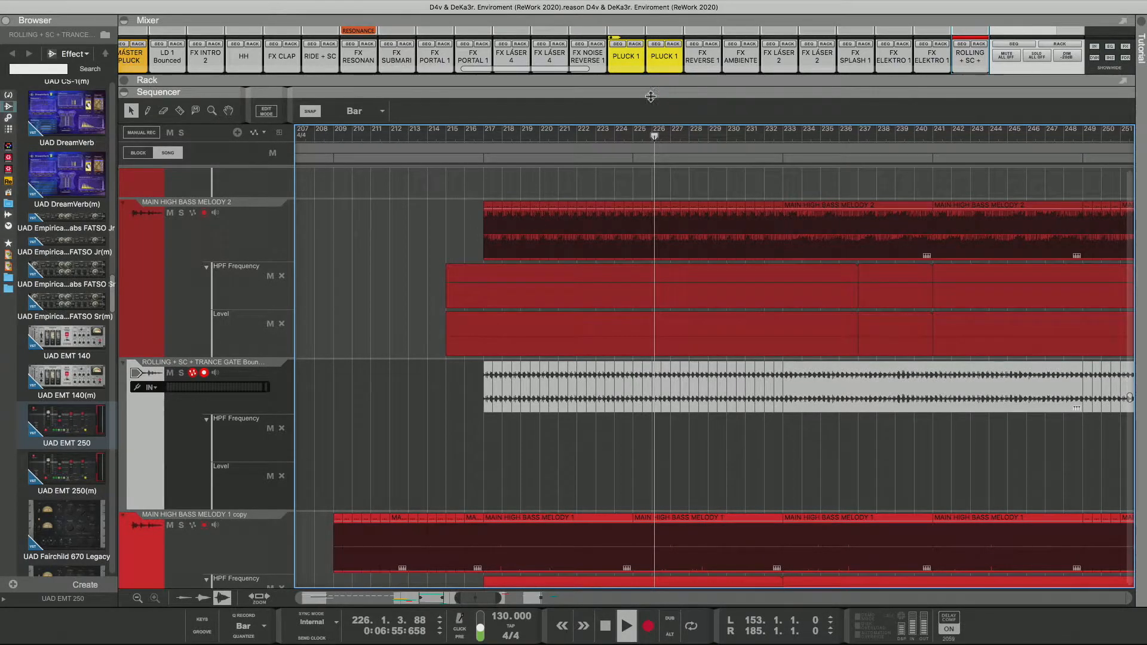
# Step: Collapse the mixer and rack to enlarge the sequencer, and review the tracks below MAIN HIGH BASS MELODY 1 copy
pyautogui.moveTo(651, 96); pyautogui.dragTo(631, 66)
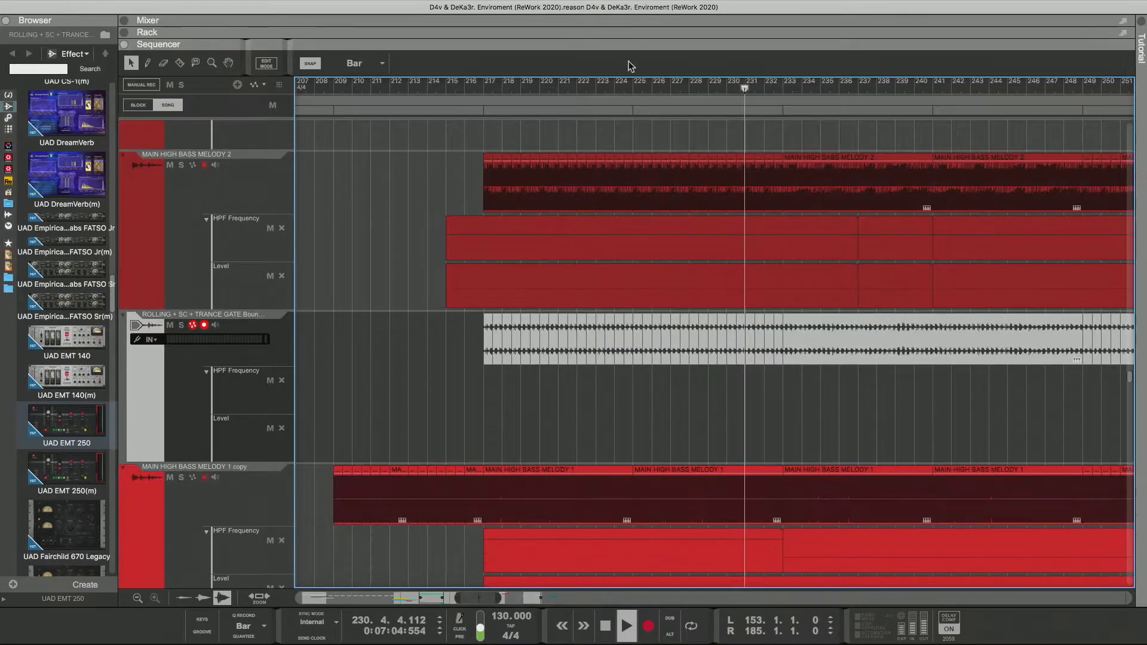
pyautogui.scroll(2, 644, 249)
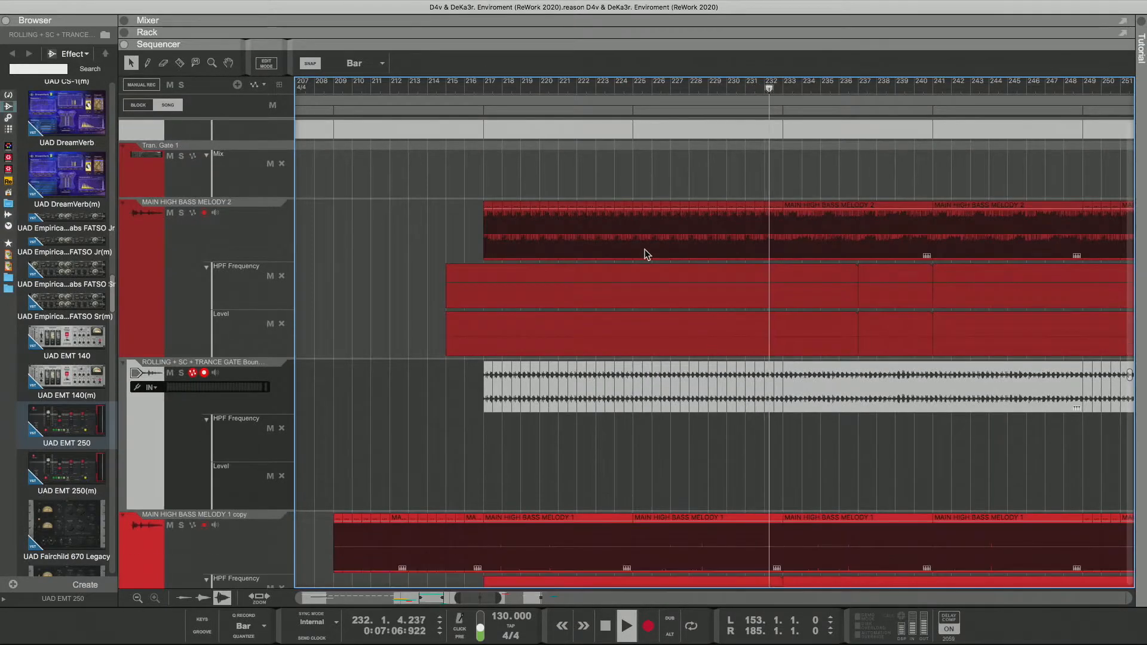
pyautogui.scroll(-3, 644, 249)
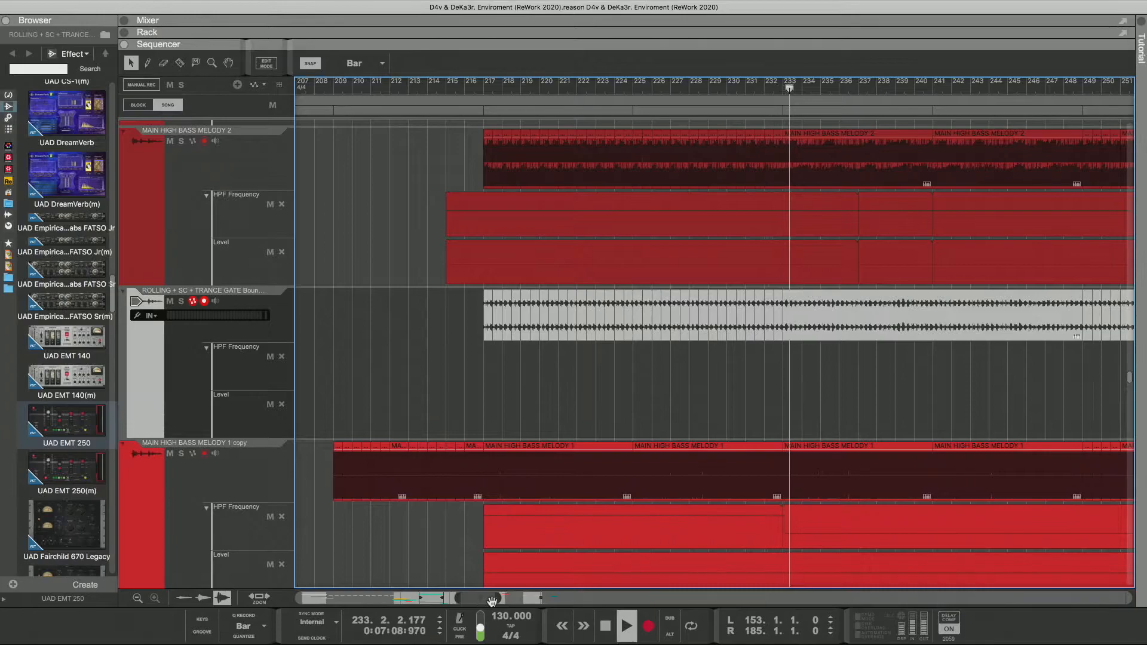
pyautogui.moveTo(492, 601); pyautogui.dragTo(528, 600)
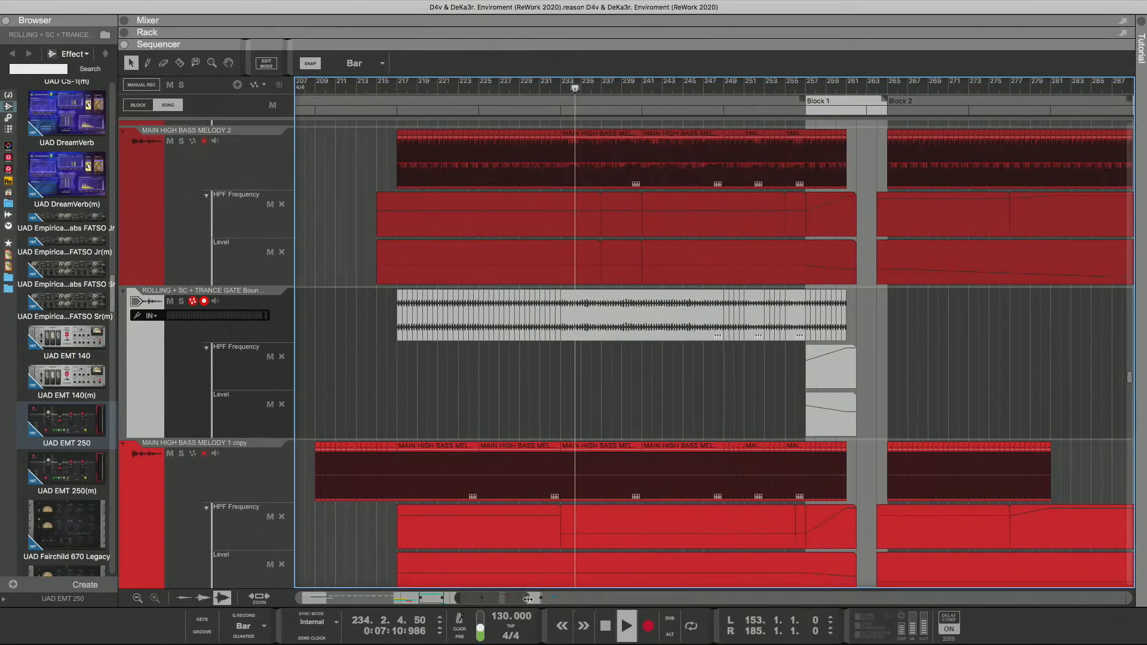
pyautogui.scroll(-4, 565, 478)
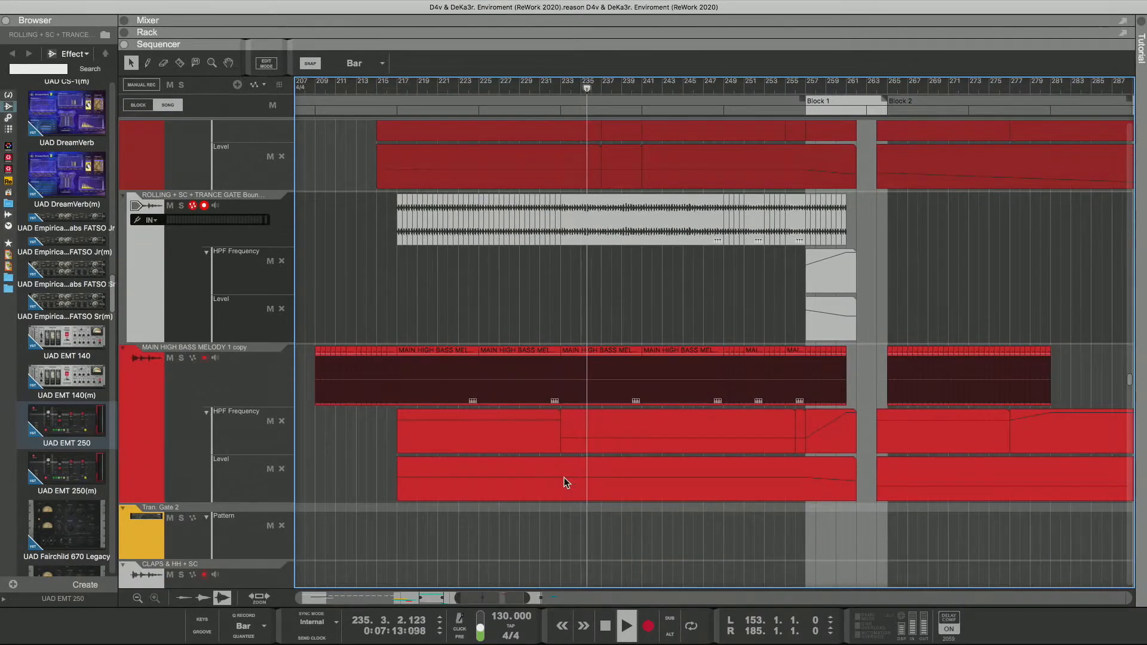
pyautogui.scroll(-4, 564, 478)
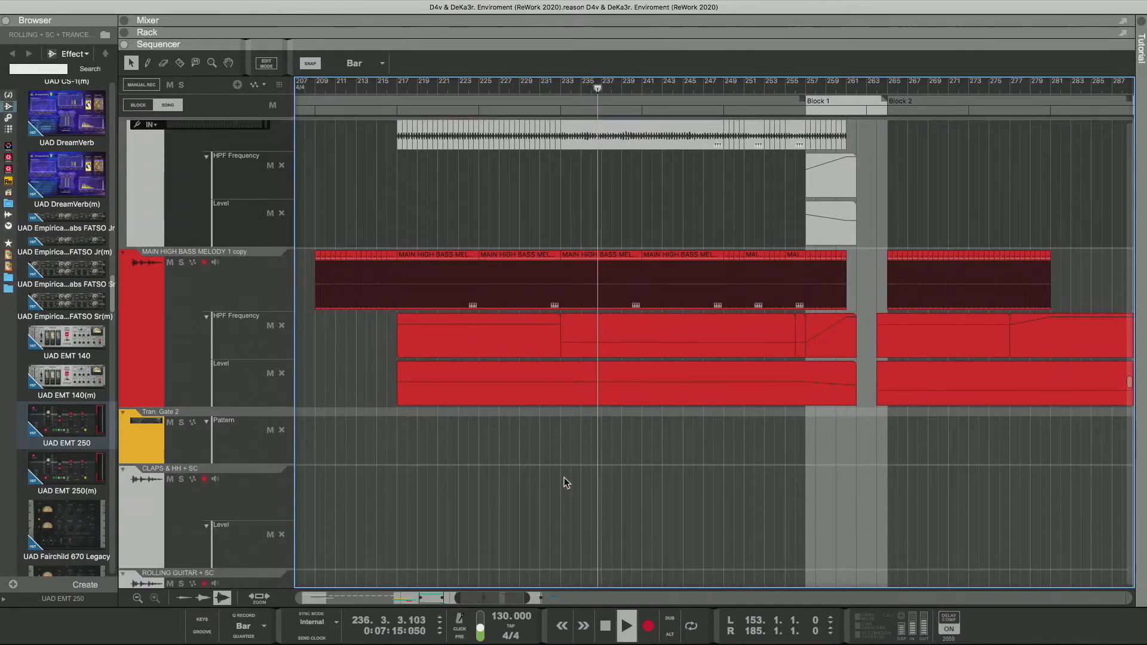
pyautogui.scroll(-6, 565, 482)
# Step: Examine the Block 1 arrangement from bar 121 to 201 across the lower tracks while playing from bar 201
pyautogui.moveTo(430, 599); pyautogui.dragTo(356, 599)
pyautogui.scroll(-6, 434, 507)
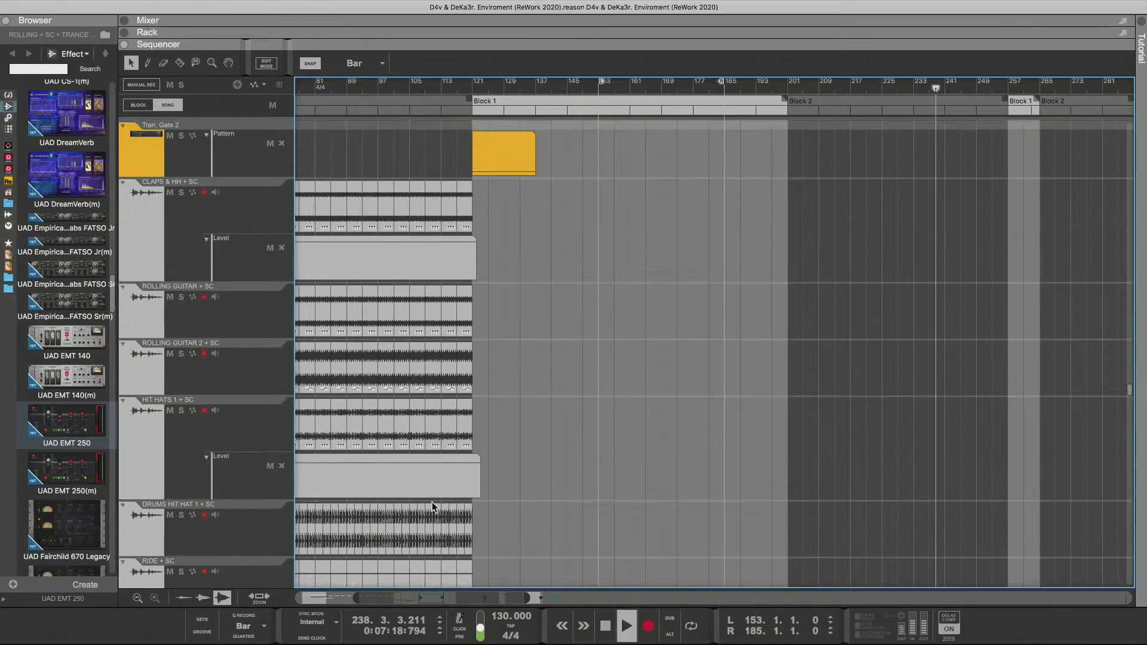
pyautogui.scroll(-14, 478, 502)
pyautogui.click(788, 89)
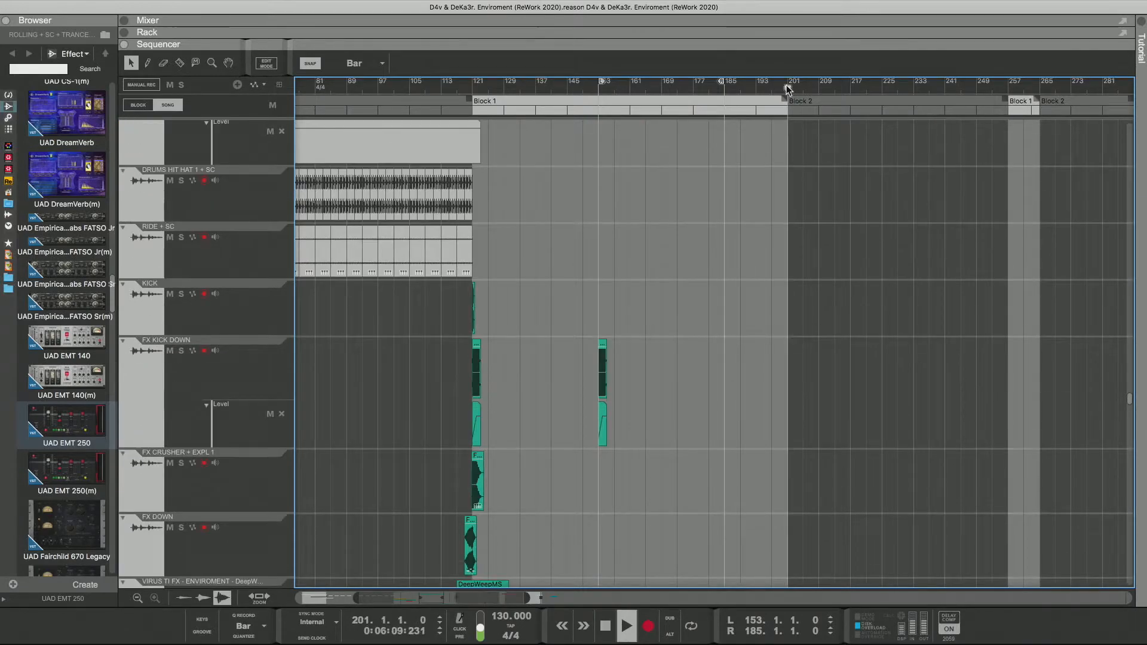
pyautogui.scroll(-20, 710, 197)
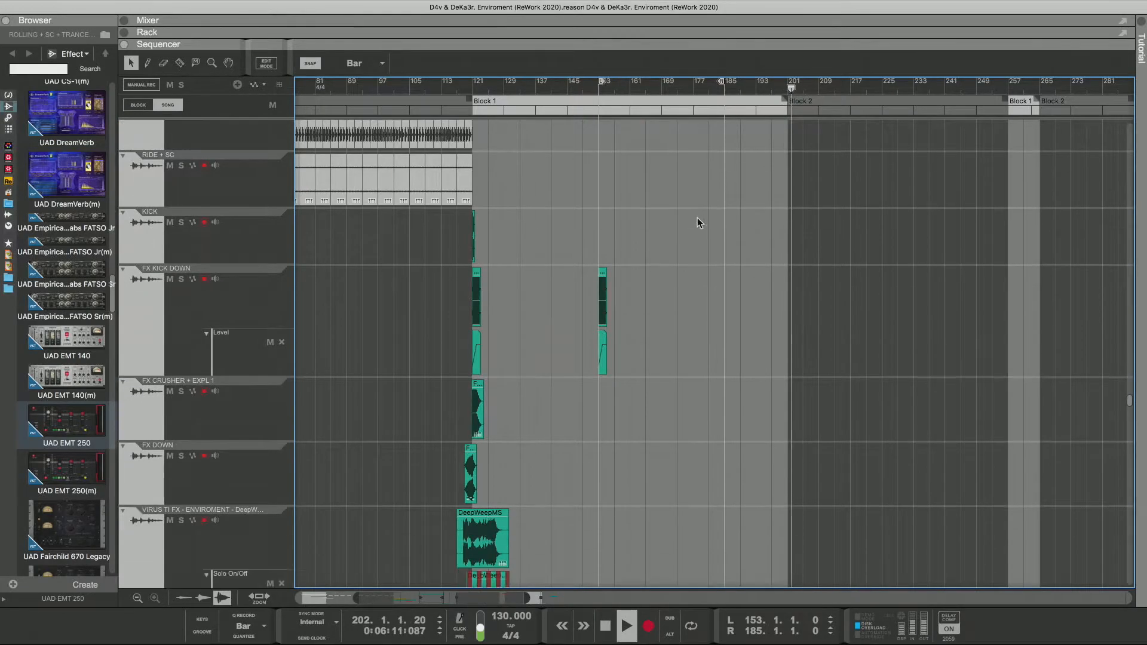
pyautogui.scroll(-20, 702, 232)
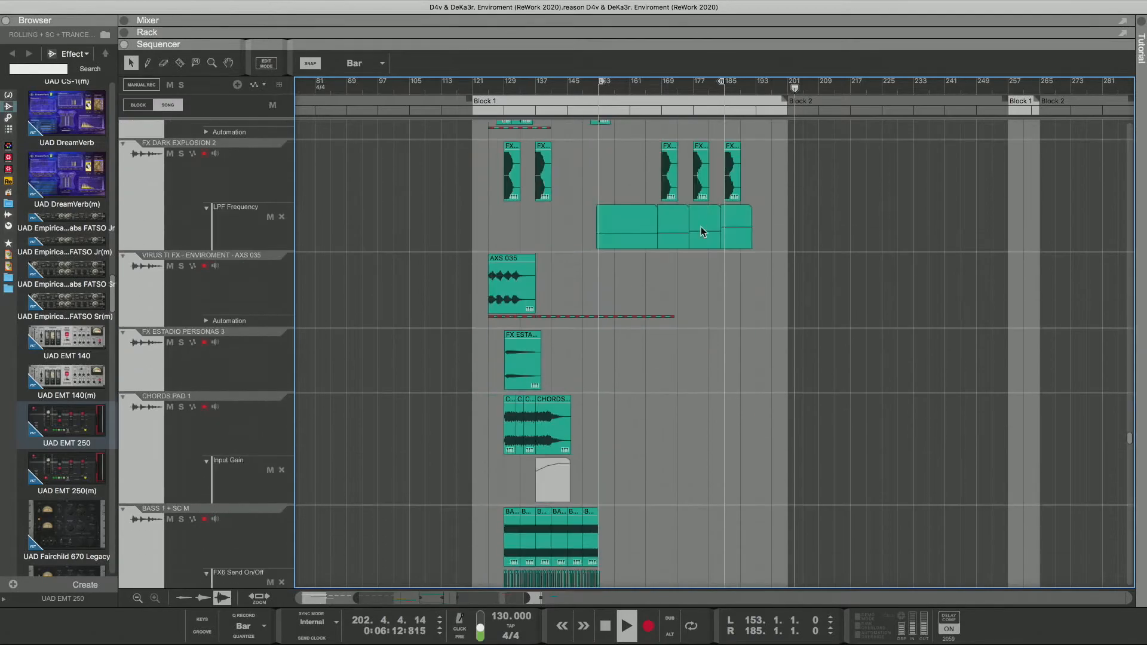
pyautogui.scroll(-20, 702, 232)
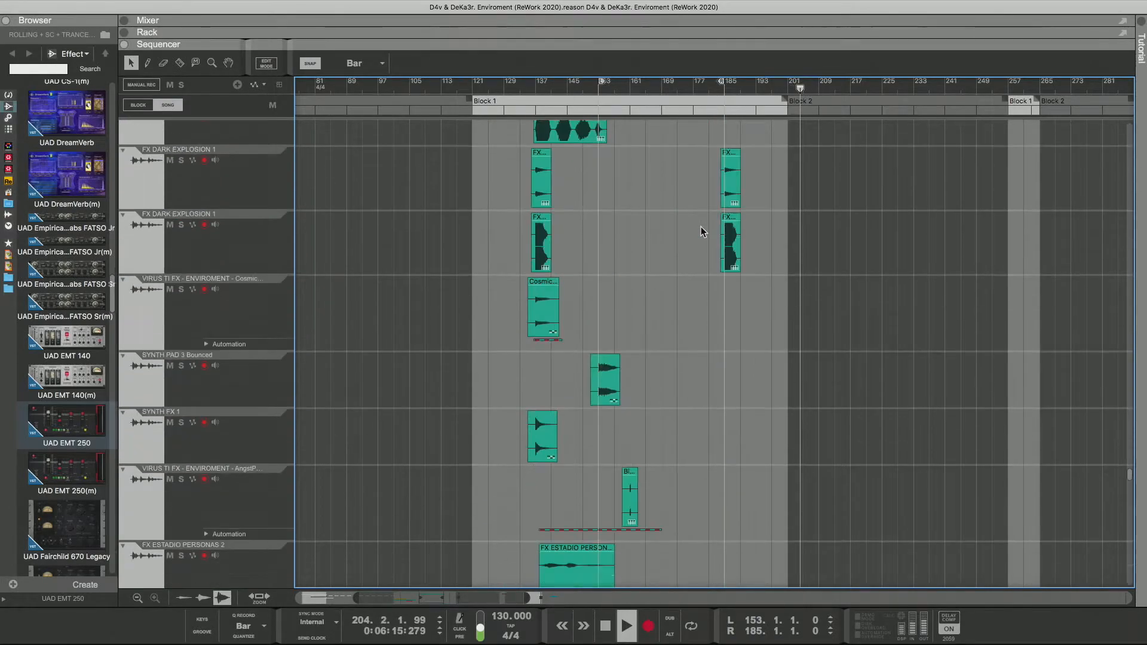
pyautogui.scroll(-20, 702, 232)
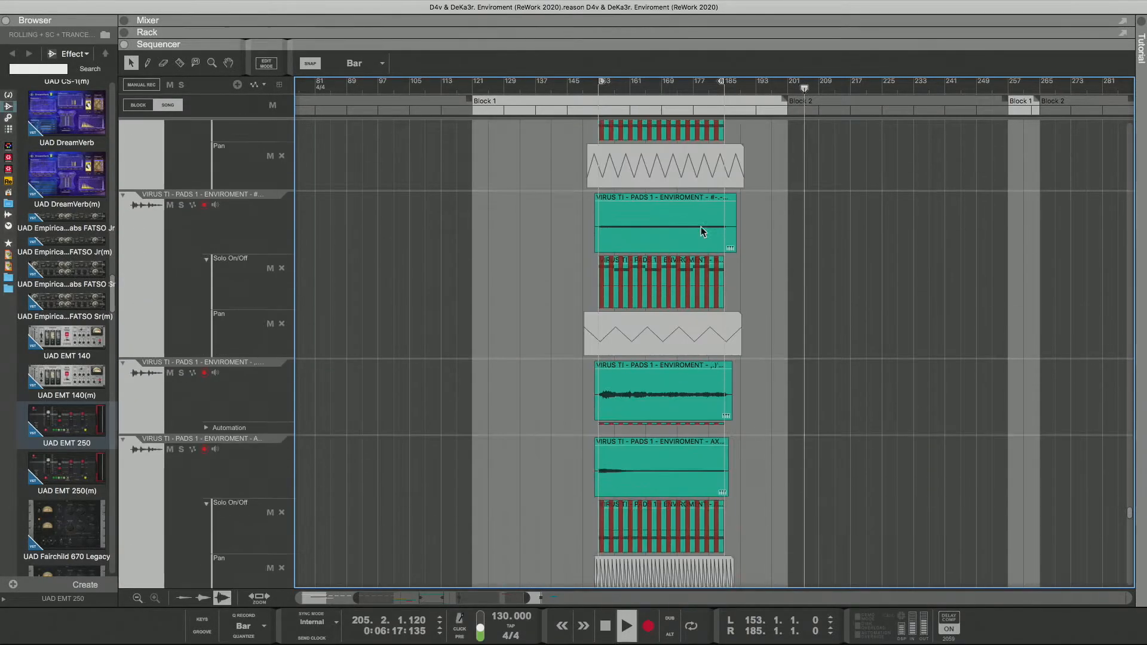
# Step: Copy the first VOZ 1 + VOZ 2 +SPACE vocal clip to bar 215 and shorten the clip at bar 197 to 18 bars
pyautogui.moveTo(1131, 530); pyautogui.dragTo(1138, 180)
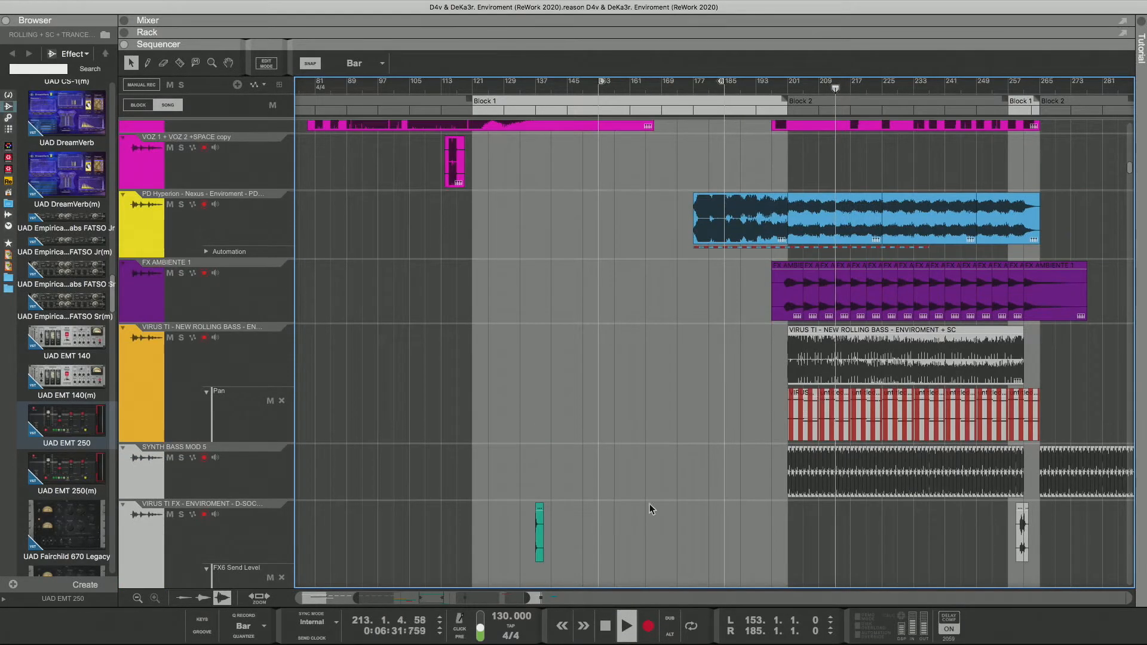
pyautogui.moveTo(496, 600)
pyautogui.mouseDown()
pyautogui.moveTo(450, 601)
pyautogui.moveTo(486, 599)
pyautogui.mouseUp()
pyautogui.scroll(5, 534, 491)
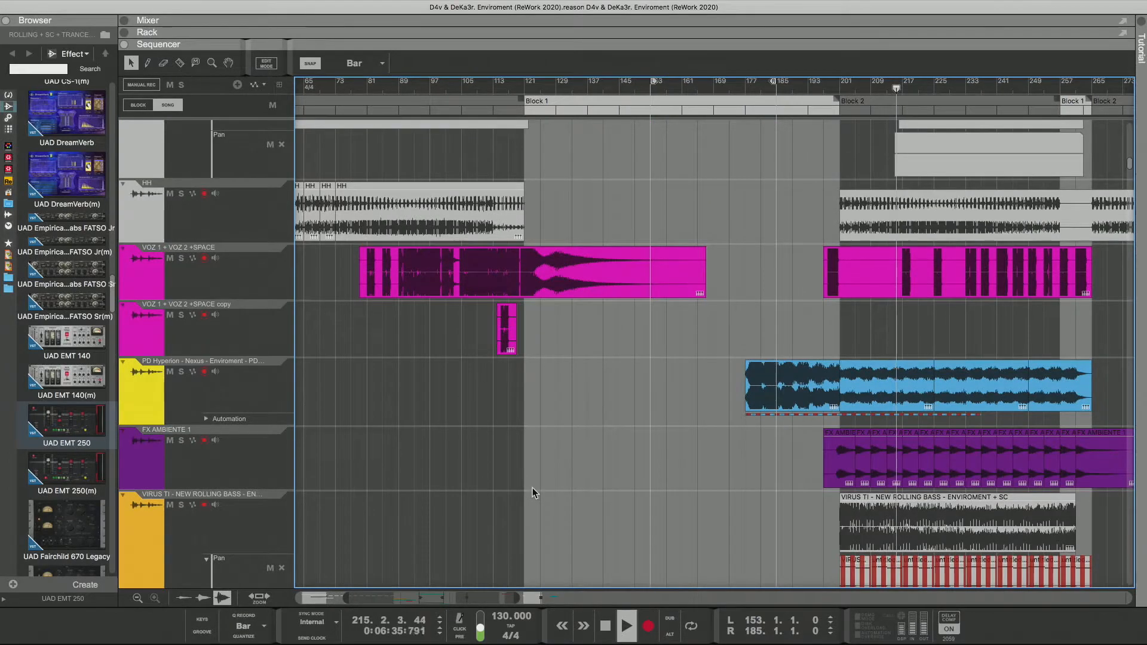
pyautogui.scroll(2, 537, 486)
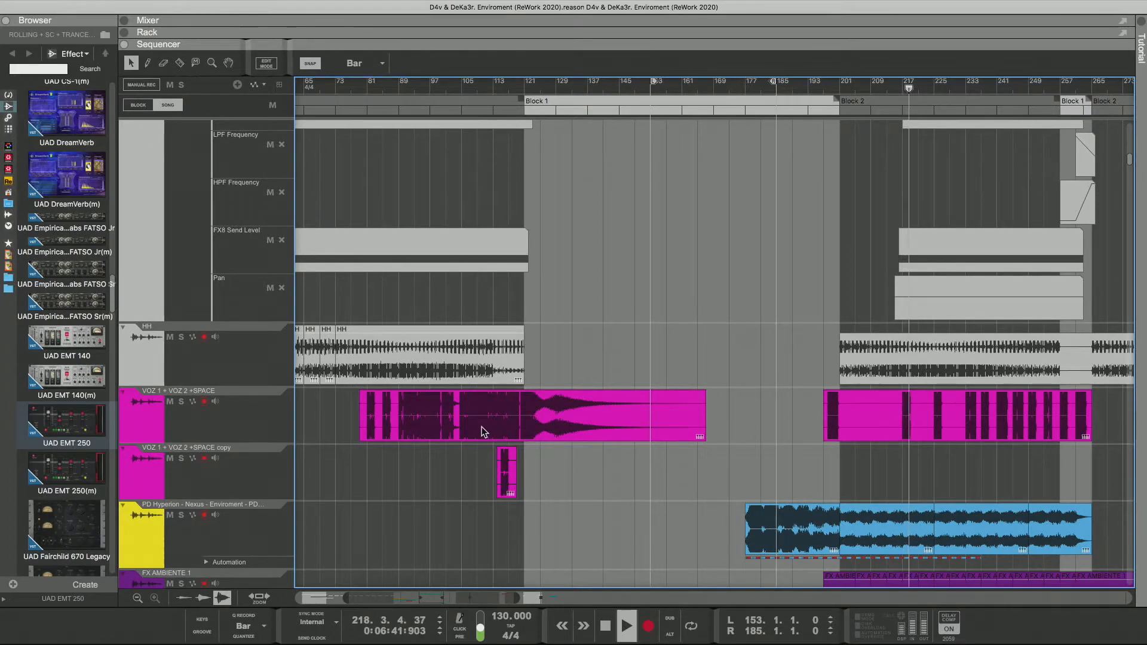
pyautogui.moveTo(497, 432); pyautogui.dragTo(1019, 429)
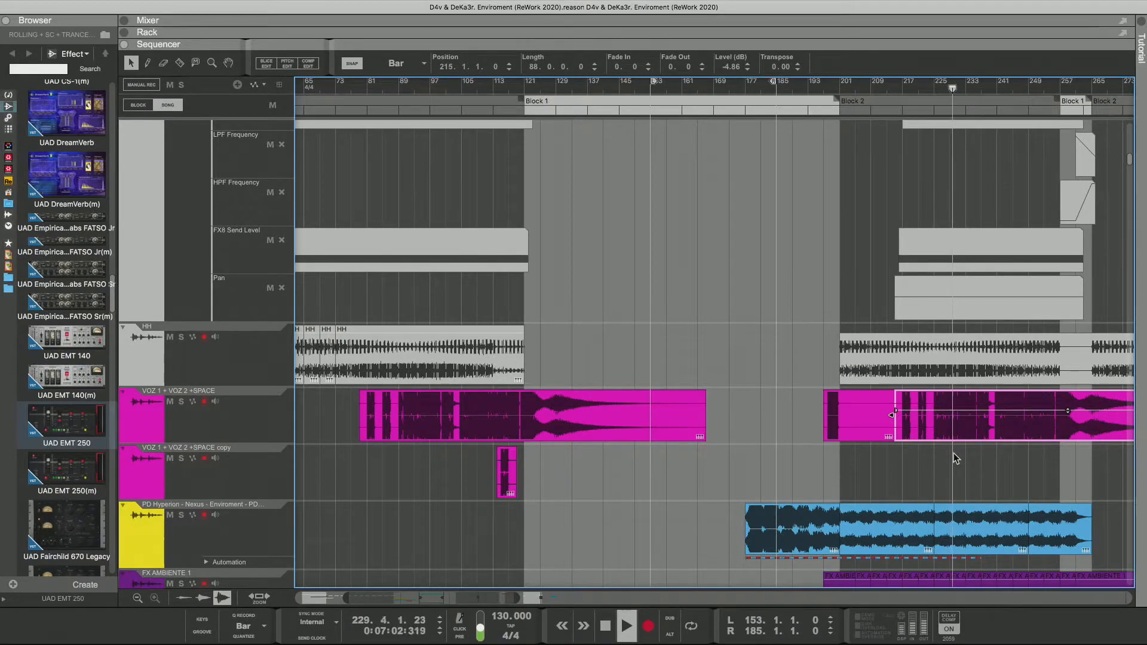
pyautogui.click(1031, 424)
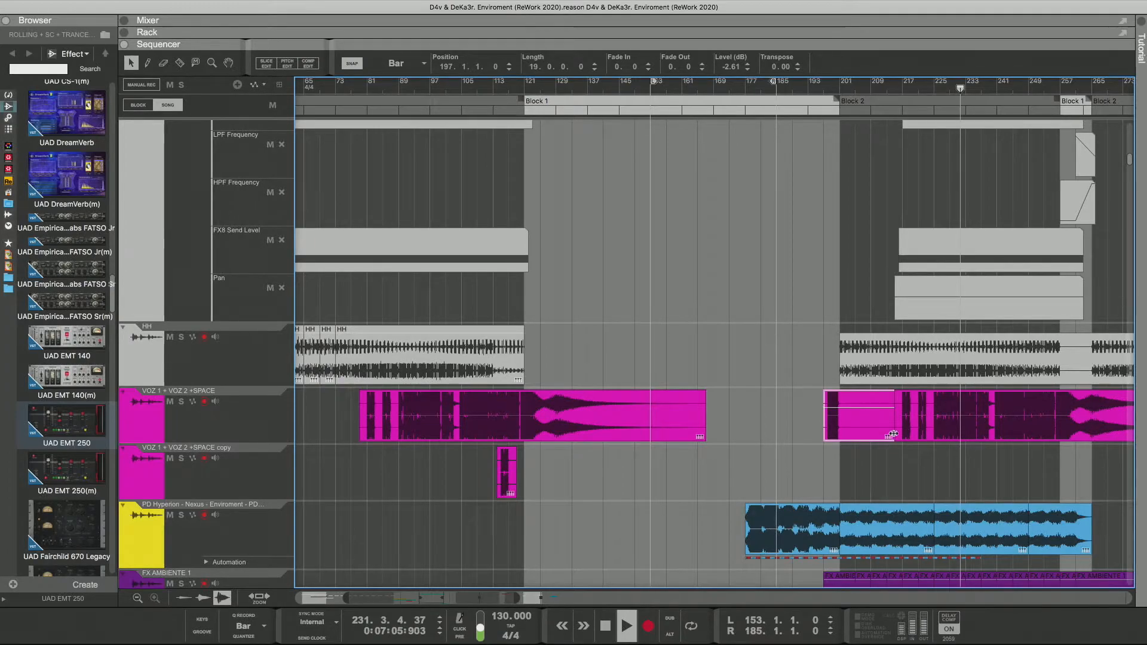
pyautogui.moveTo(894, 434); pyautogui.dragTo(894, 440)
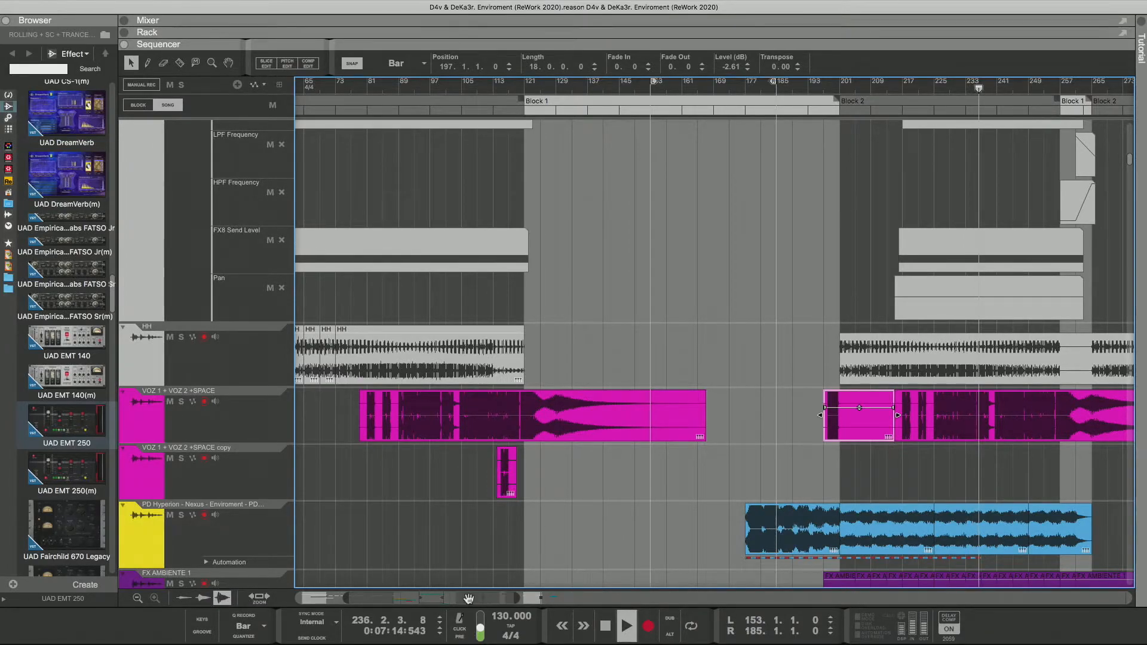
pyautogui.moveTo(470, 600); pyautogui.dragTo(551, 581)
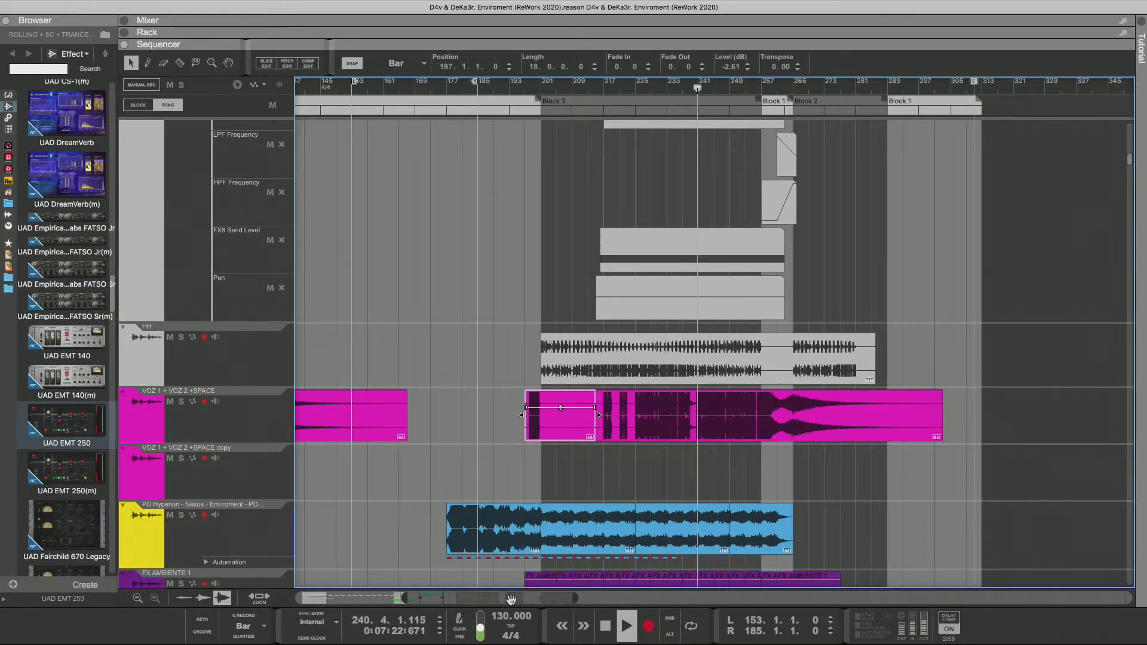
pyautogui.moveTo(490, 600); pyautogui.dragTo(542, 600)
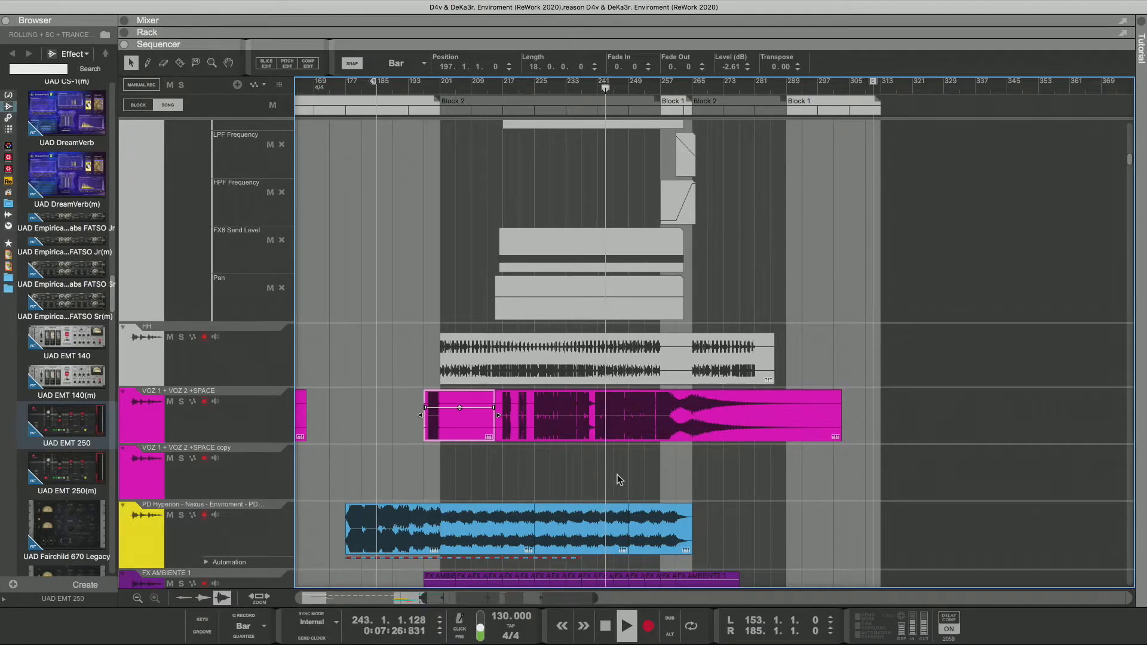
# Step: Examine the kick, bass, pluck, lead and HH tracks above the vocals while playing bars 243 to 255
pyautogui.scroll(10, 619, 486)
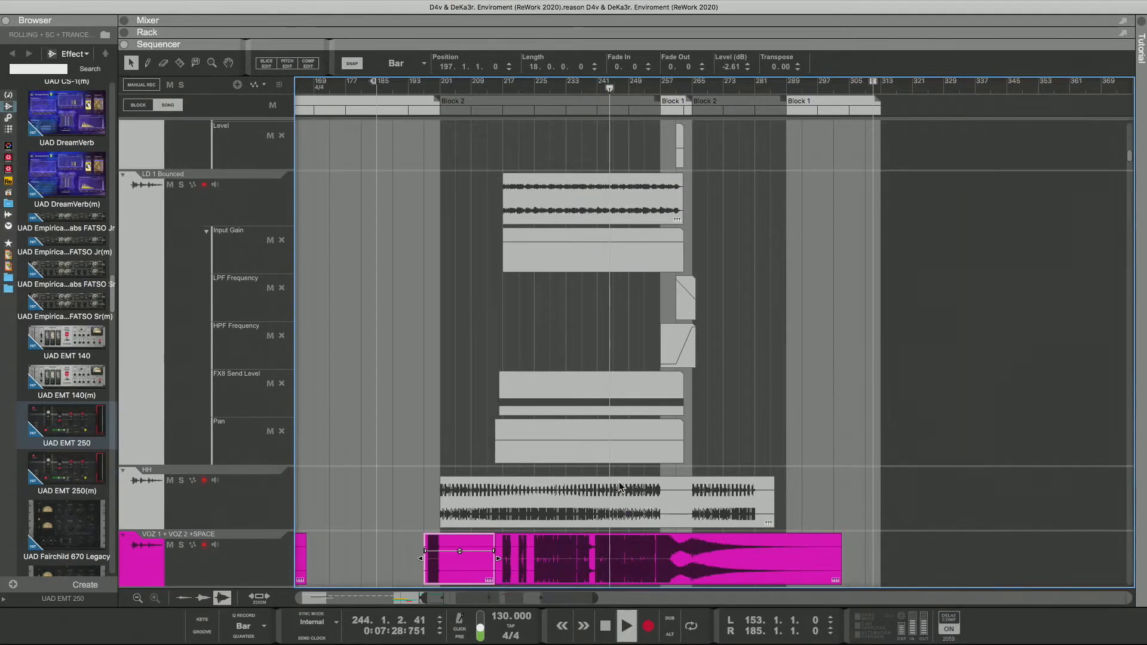
pyautogui.scroll(12, 620, 487)
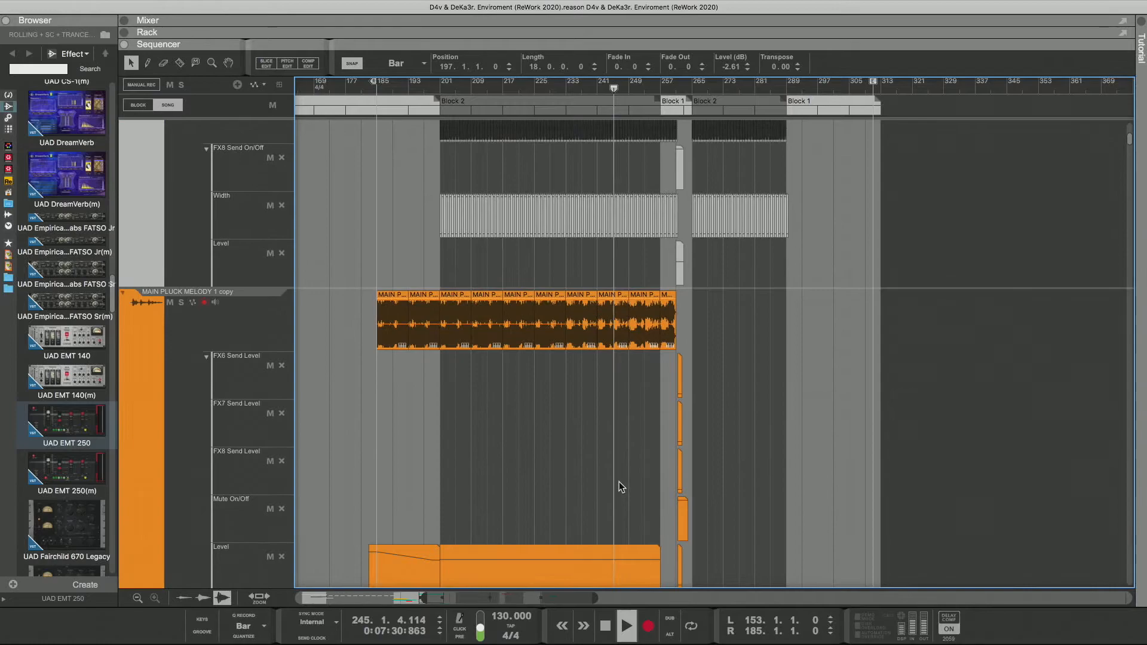
pyautogui.scroll(12, 620, 487)
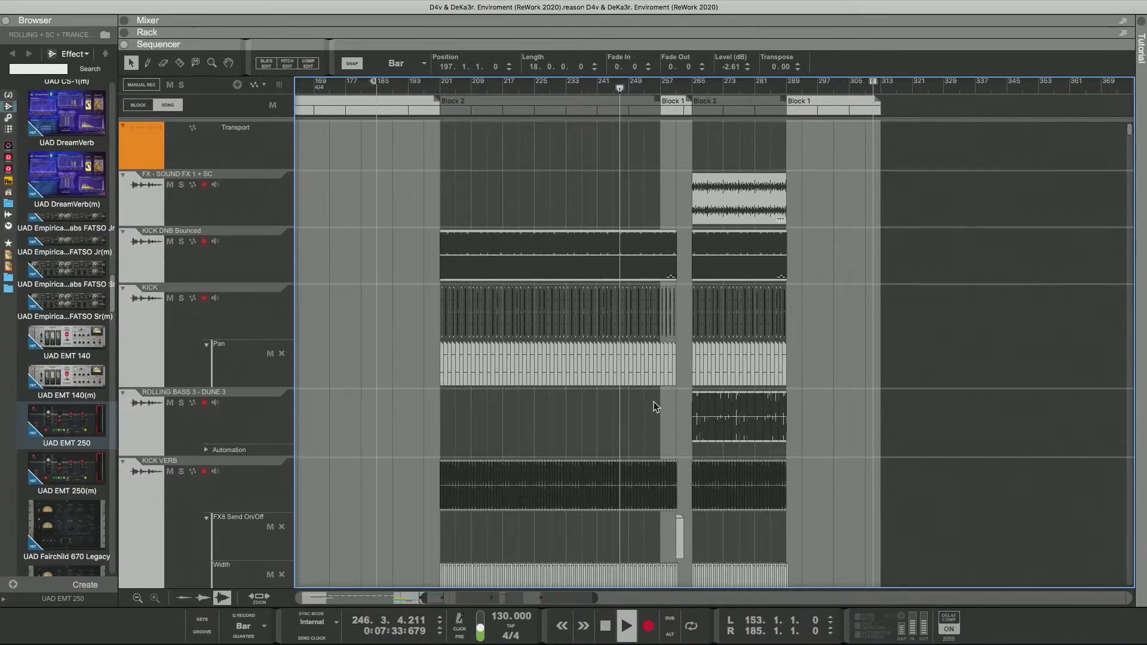
pyautogui.scroll(-10, 654, 401)
pyautogui.scroll(-10, 653, 407)
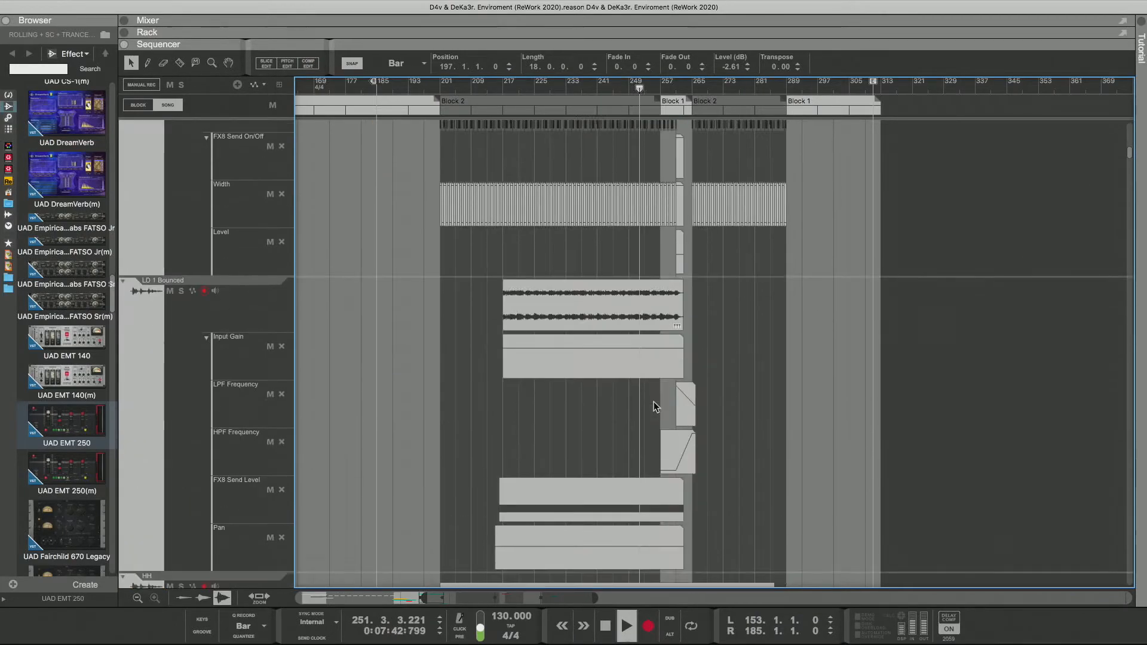
pyautogui.scroll(2, 654, 402)
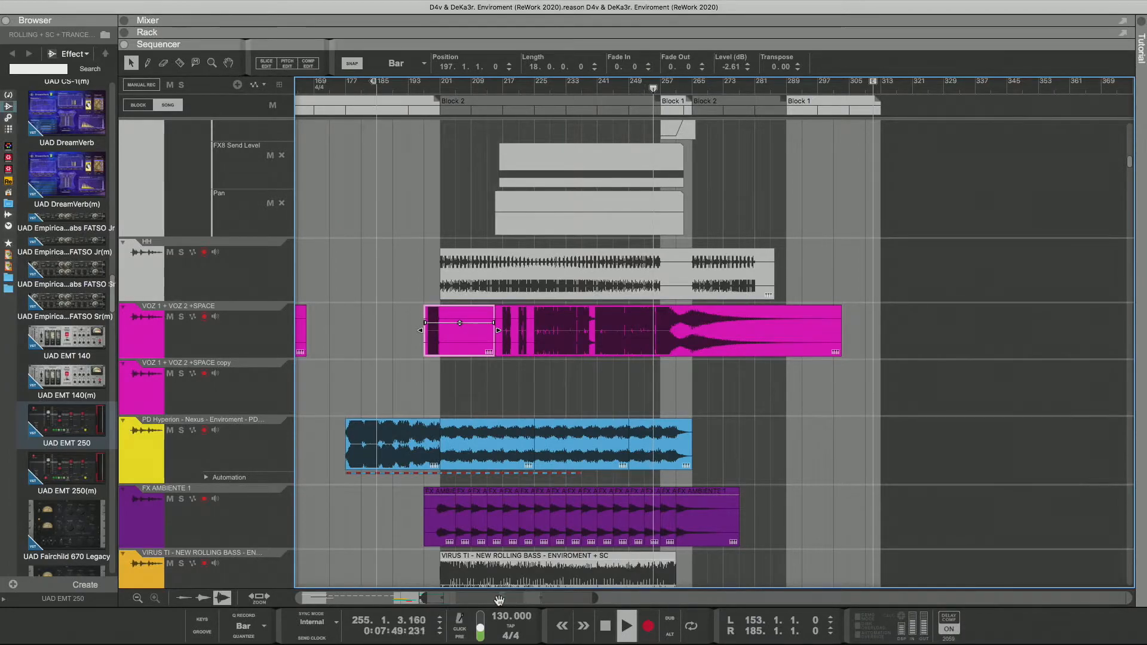
# Step: Try removing the 5-bar clip at bar 114 on VOZ 1 + VOZ 2 +SPACE copy while playing from bar 113, and restore it
pyautogui.moveTo(490, 600); pyautogui.dragTo(420, 600)
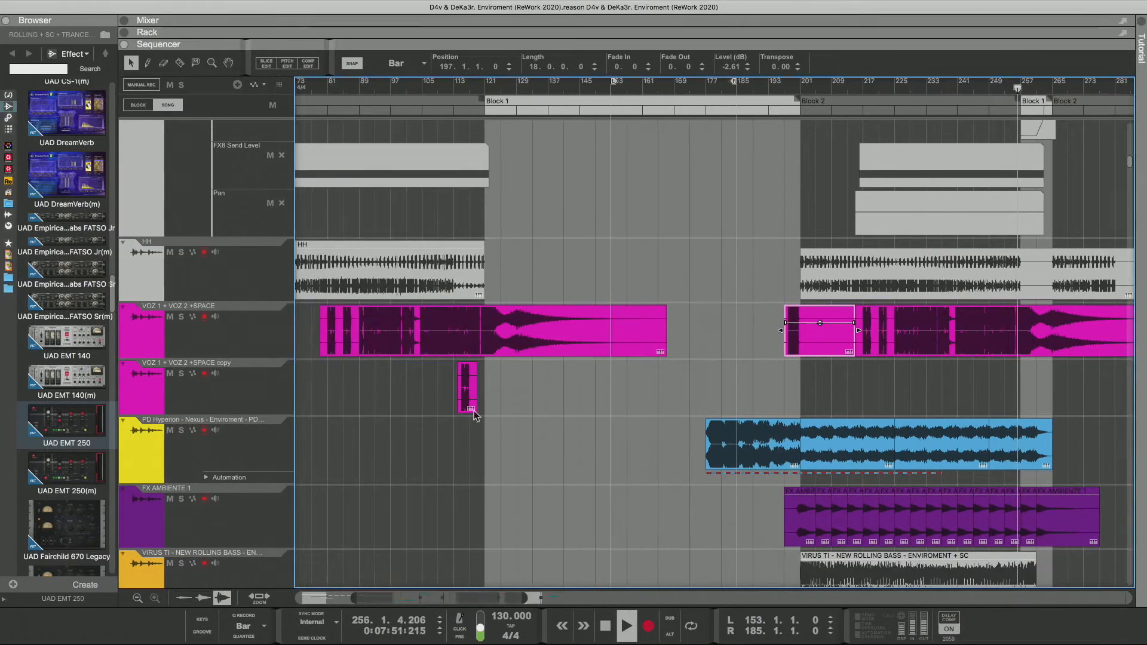
pyautogui.click(454, 87)
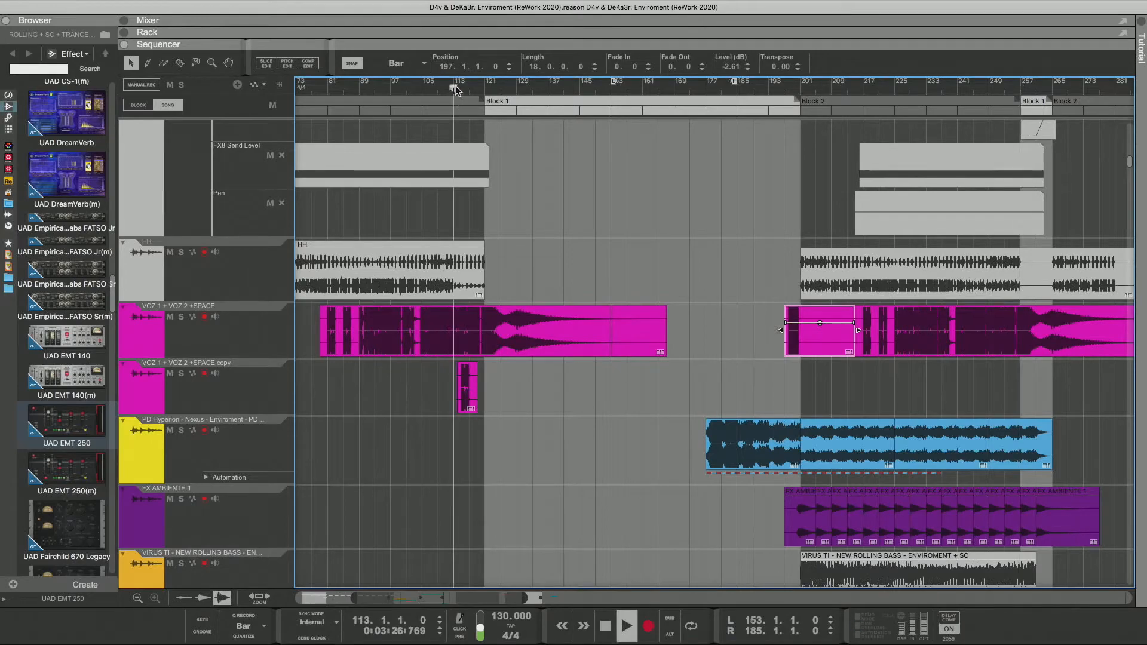
pyautogui.click(467, 390)
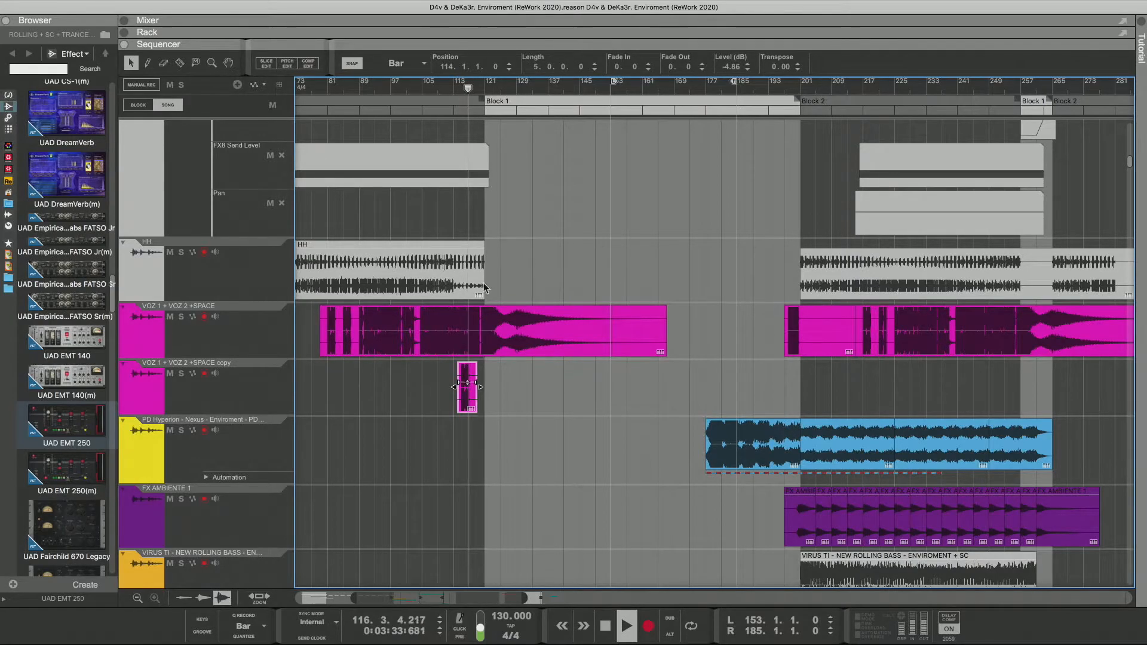
pyautogui.click(450, 87)
pyautogui.press('Delete')
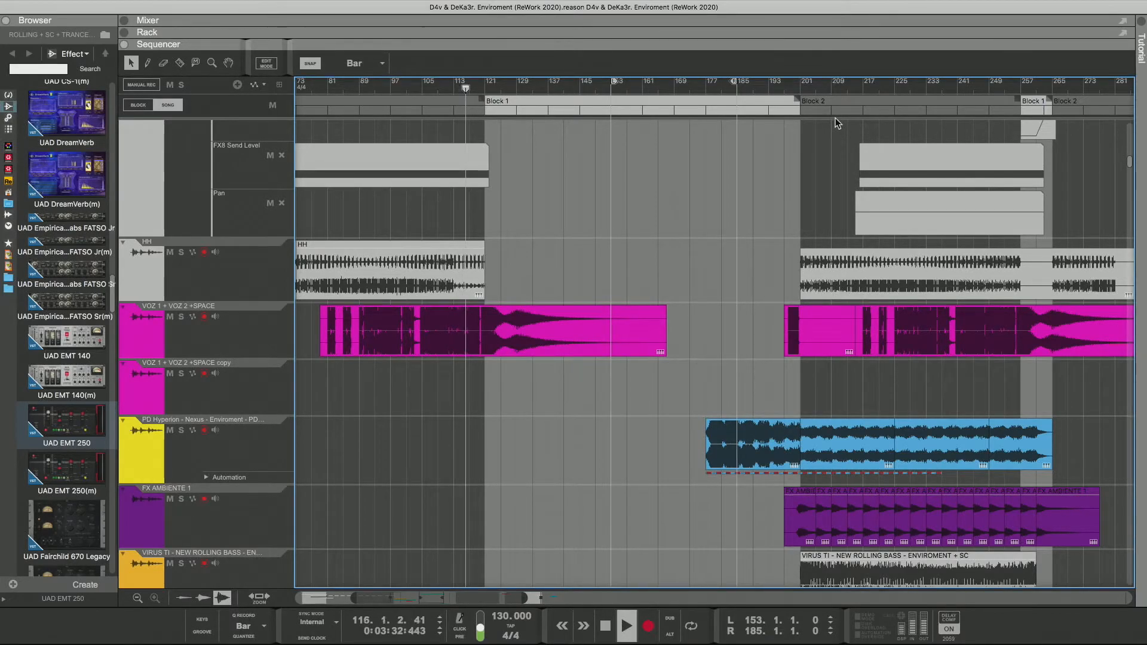
pyautogui.hotkey('ctrl', 'v')
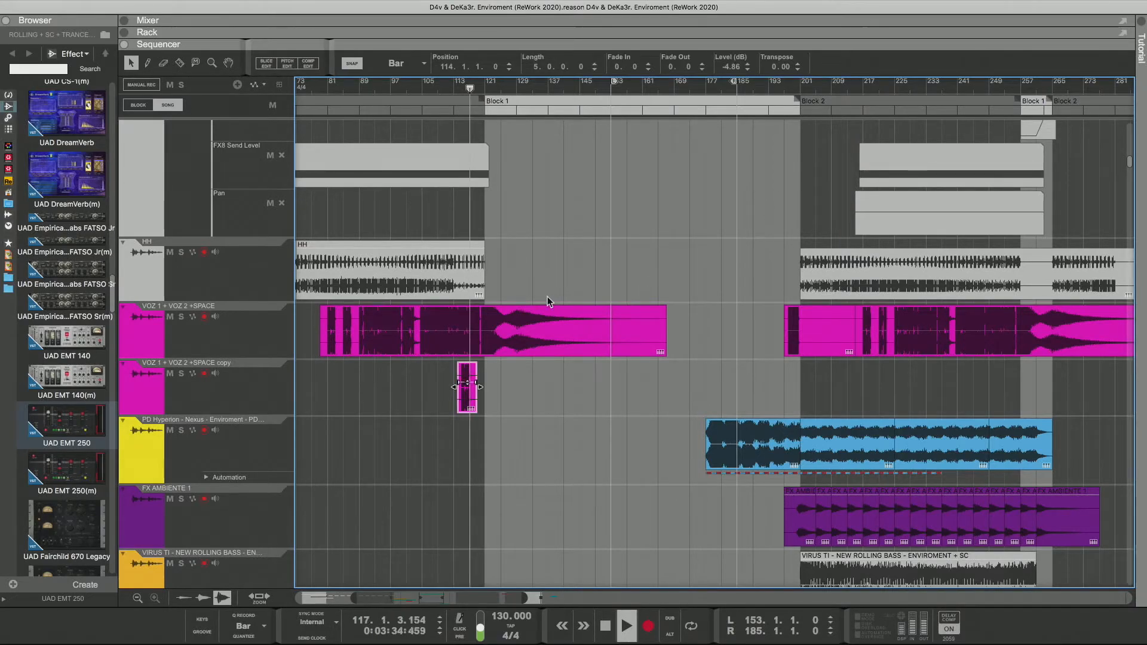
# Step: Lower the level of the clip at bar 114 to -10.32 dB, audition it, and delete the clip
pyautogui.press('space')
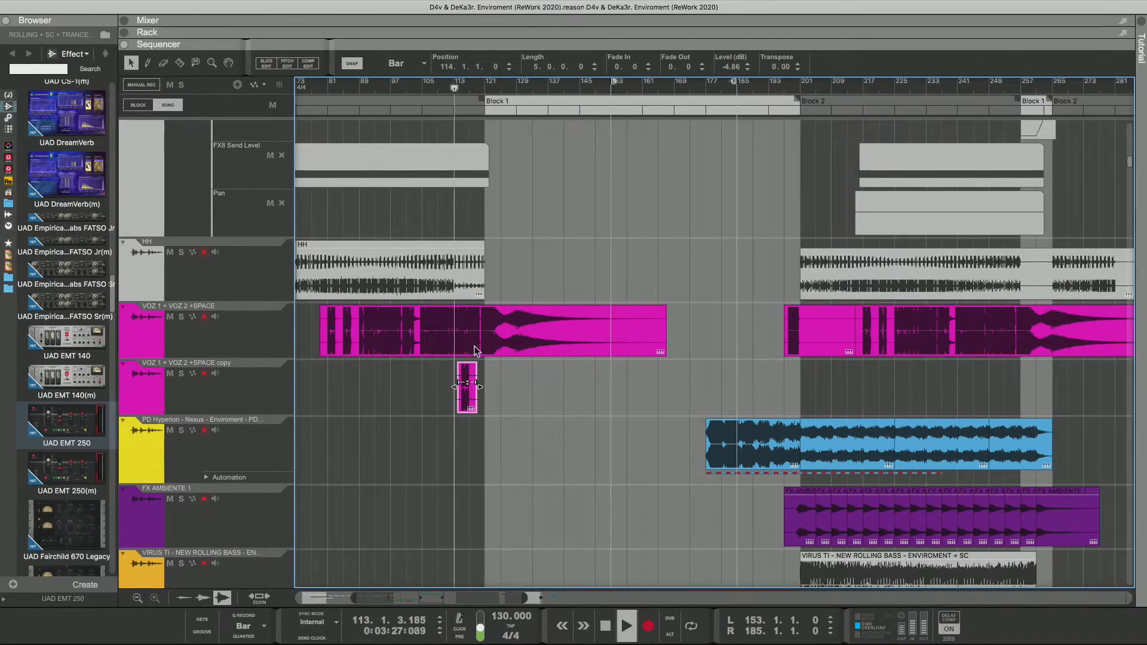
pyautogui.moveTo(468, 390); pyautogui.dragTo(469, 411)
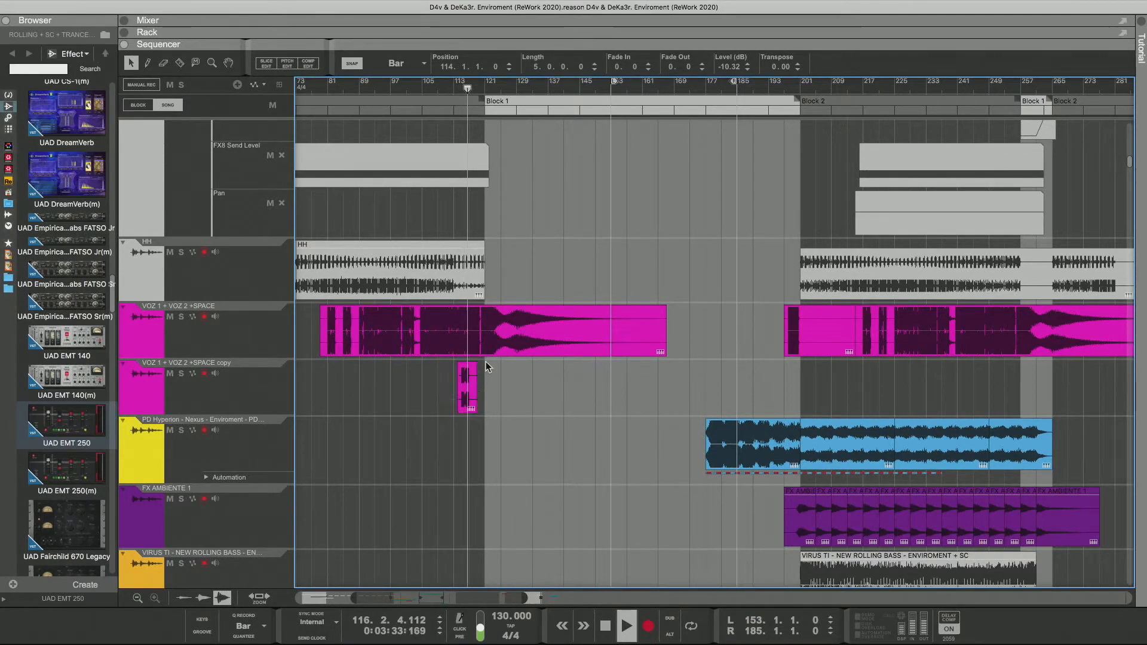
pyautogui.press('Delete')
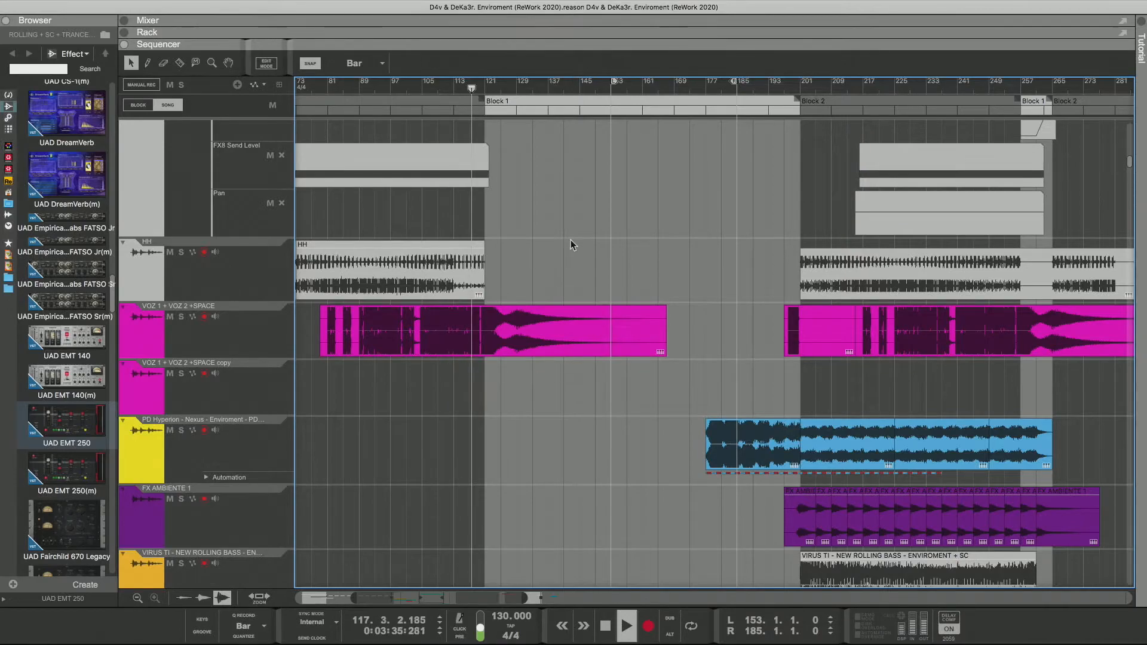
# Step: Review the ending of the second vocal section by playing from about bar 249 and again from bar 257
pyautogui.click(992, 86)
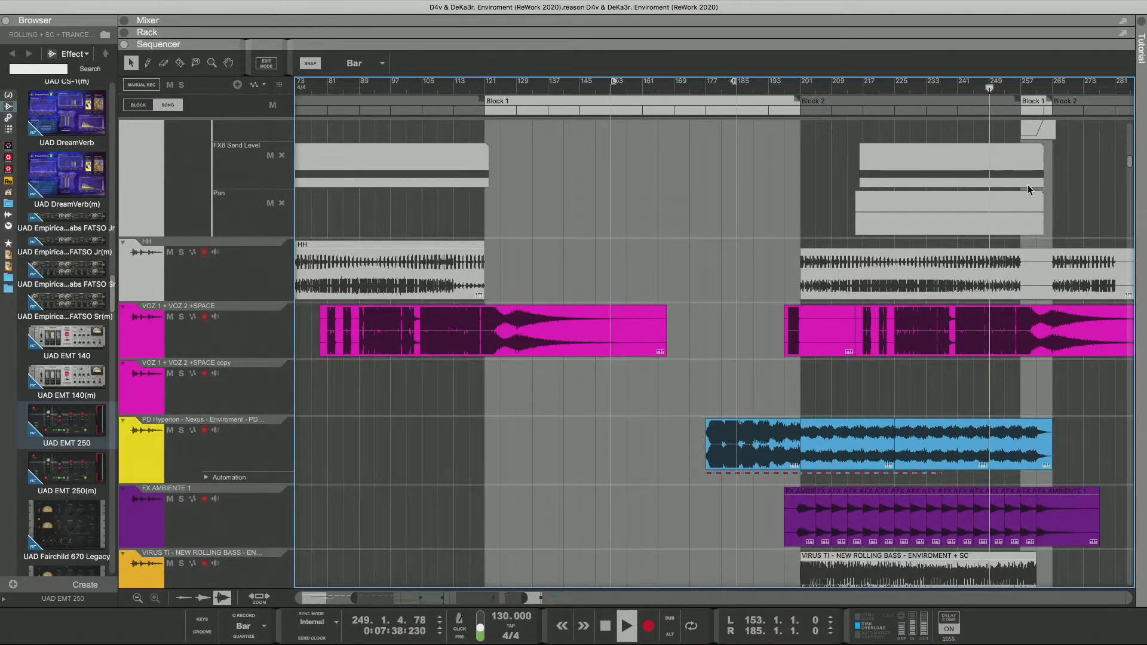
pyautogui.moveTo(495, 596); pyautogui.dragTo(521, 591)
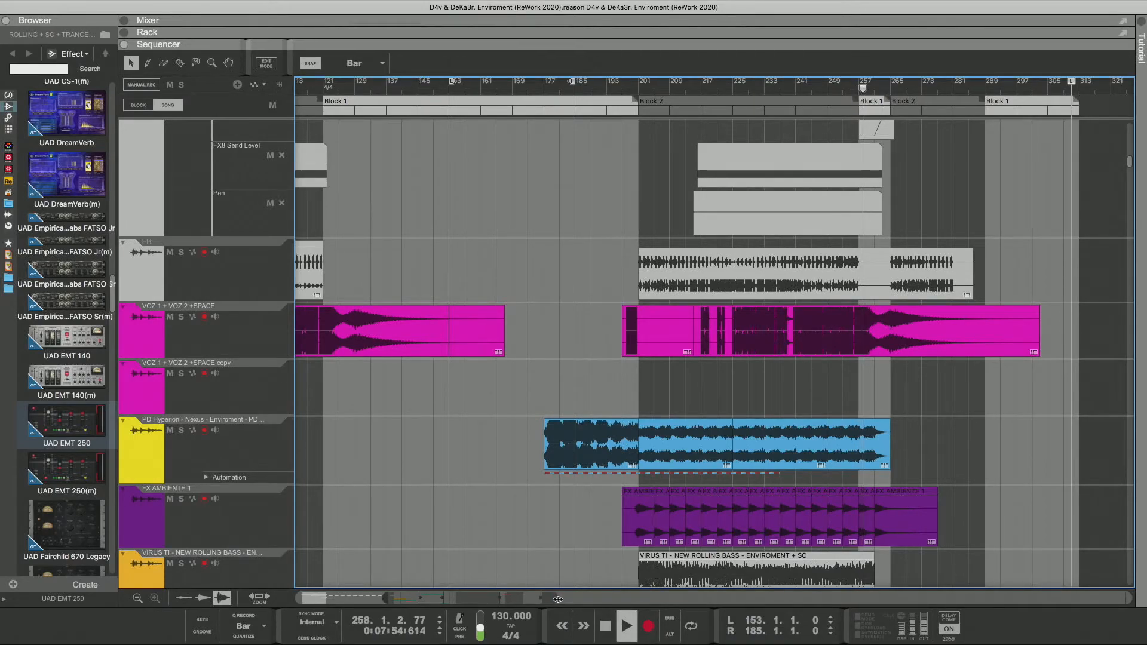
pyautogui.moveTo(560, 599); pyautogui.dragTo(531, 599)
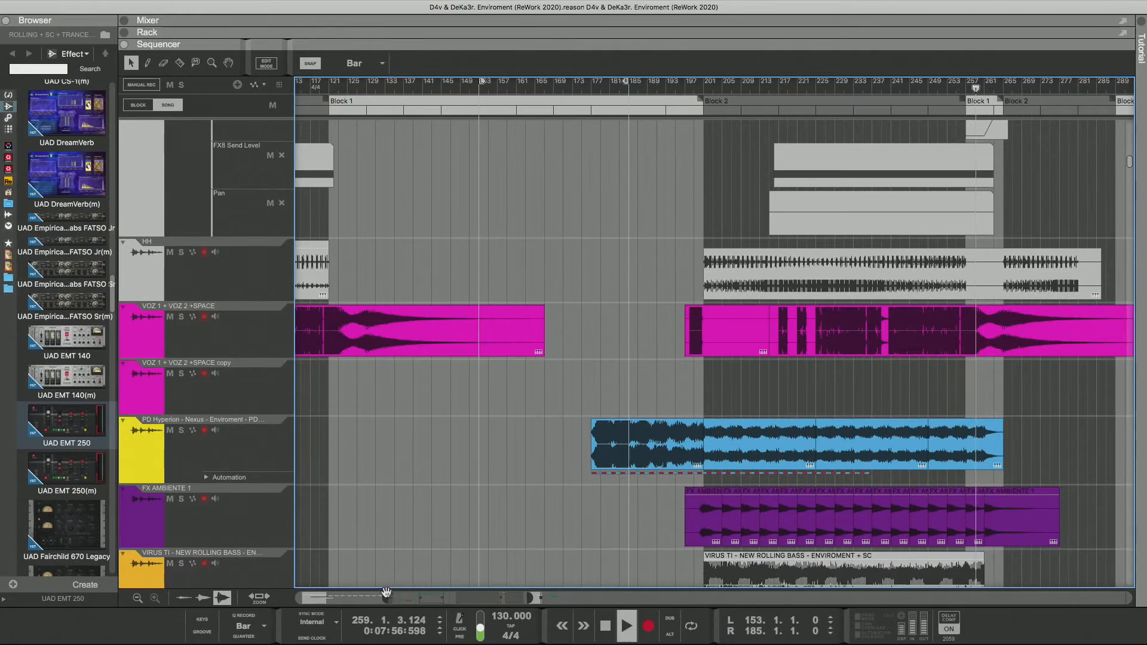
pyautogui.moveTo(387, 595); pyautogui.dragTo(482, 599)
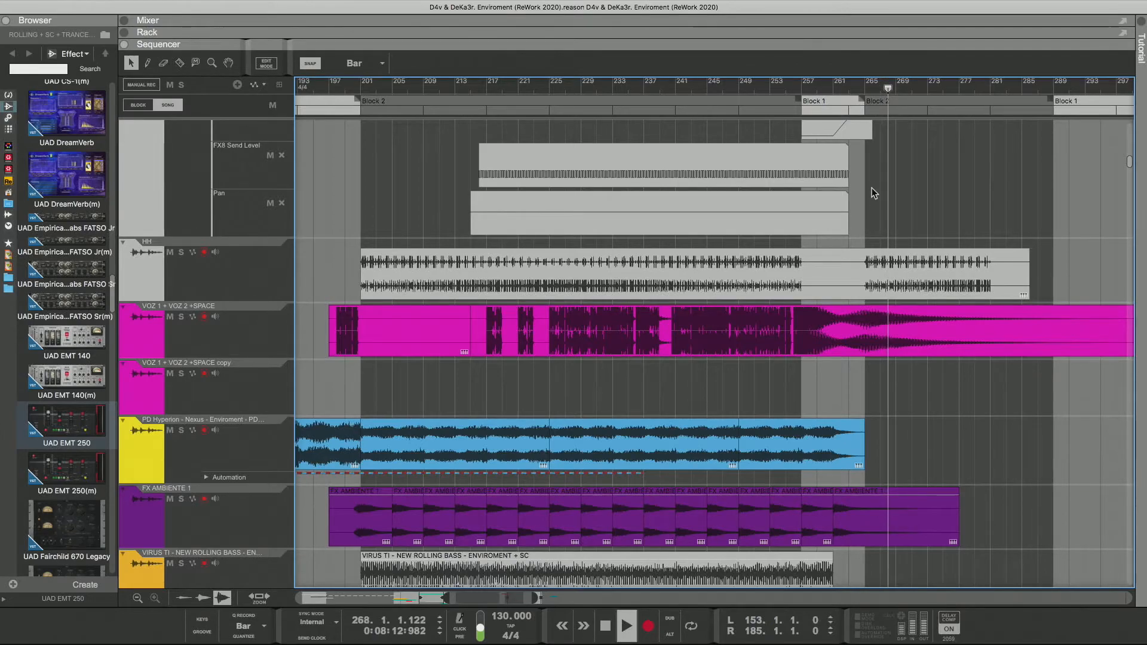
pyautogui.click(802, 89)
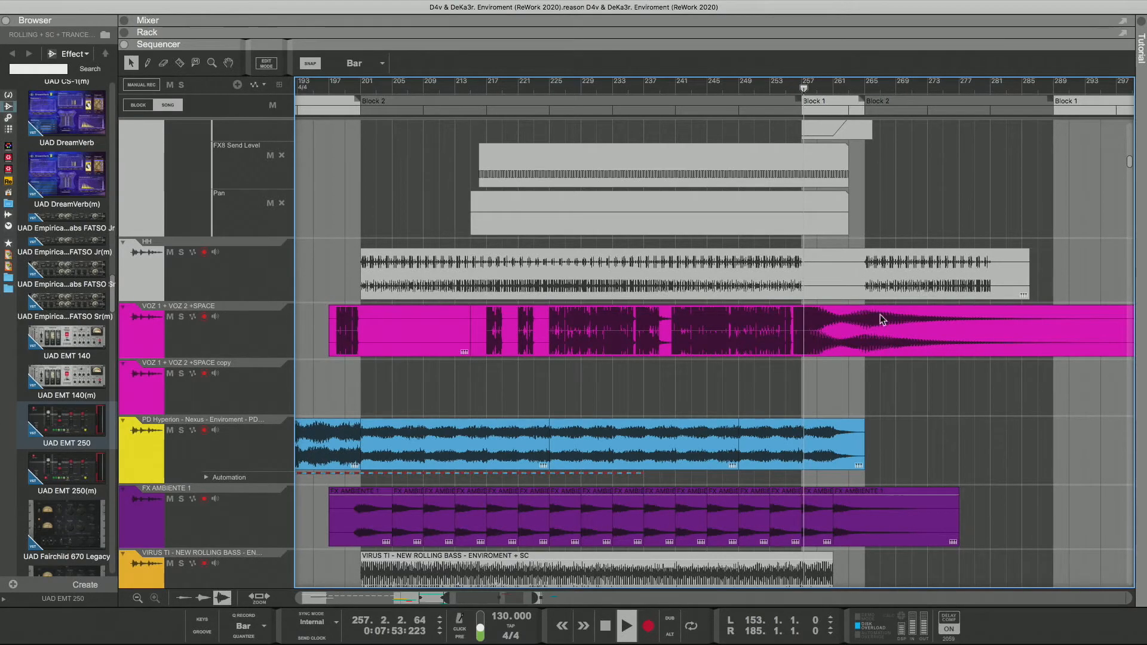
# Step: Automate the input gain of VOZ 1 + VOZ 2 +SPACE and draw a 30-bar automation clip starting at bar 265
pyautogui.click(248, 336)
pyautogui.click(392, 30)
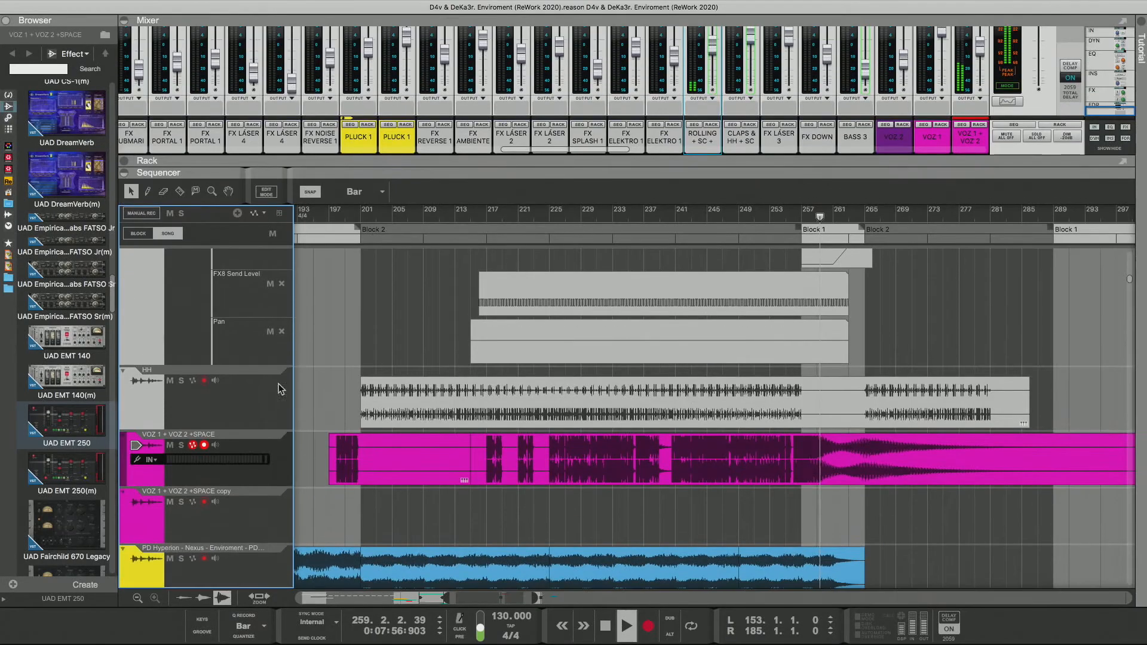
pyautogui.scroll(1, 968, 62)
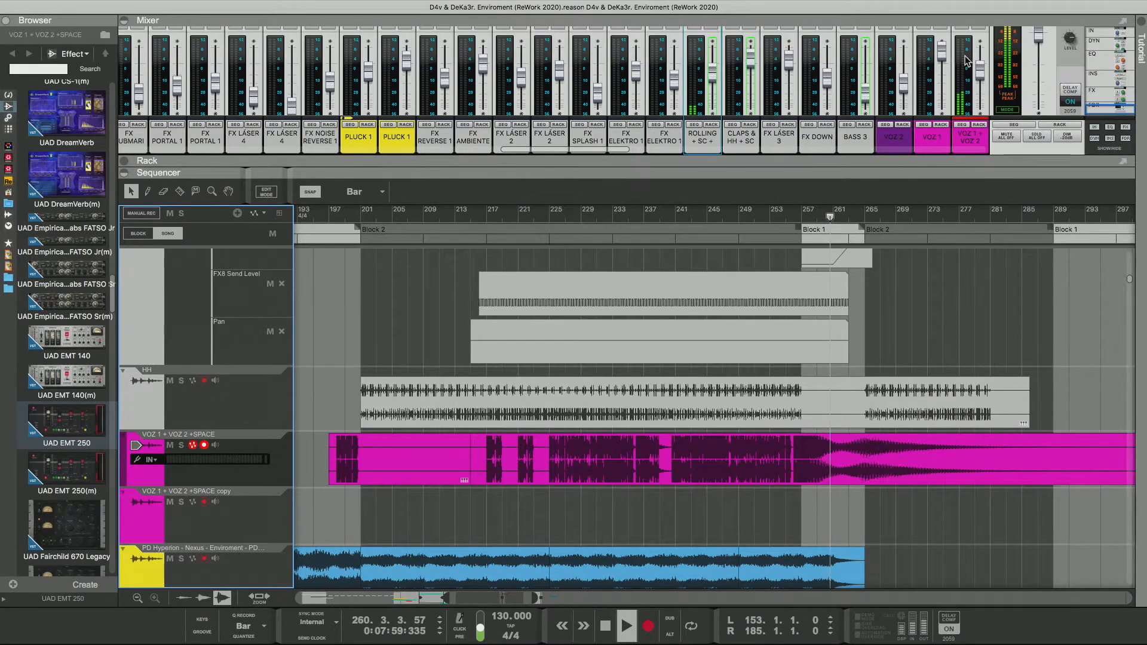
pyautogui.scroll(10, 984, 71)
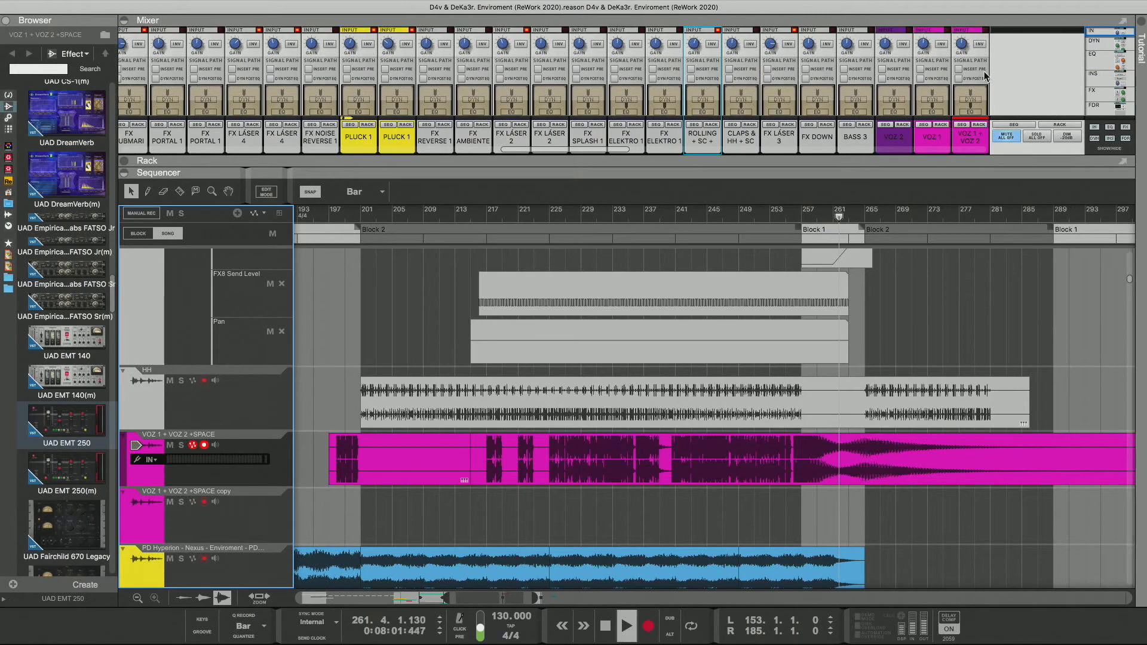
pyautogui.rightClick(963, 43)
pyautogui.click(972, 46)
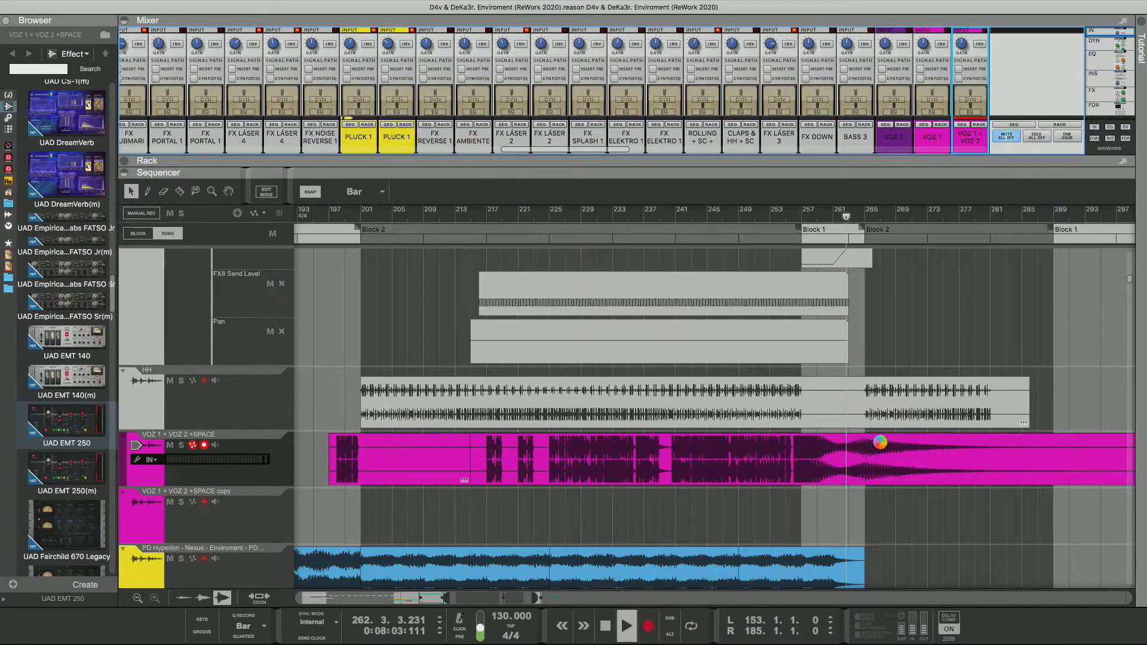
pyautogui.doubleClick(869, 498)
pyautogui.moveTo(878, 505); pyautogui.dragTo(1102, 502)
# Step: Compare the vocal clips and surrounding tracks in both sections while playing from about bars 255, 240 and 224
pyautogui.click(789, 211)
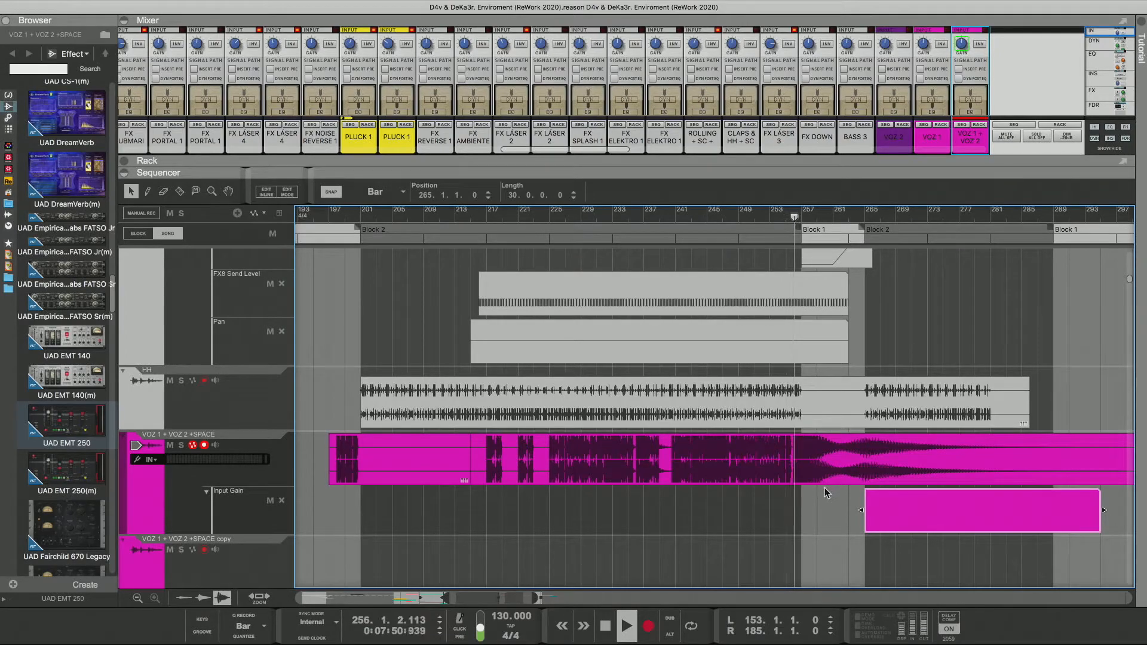
pyautogui.click(678, 216)
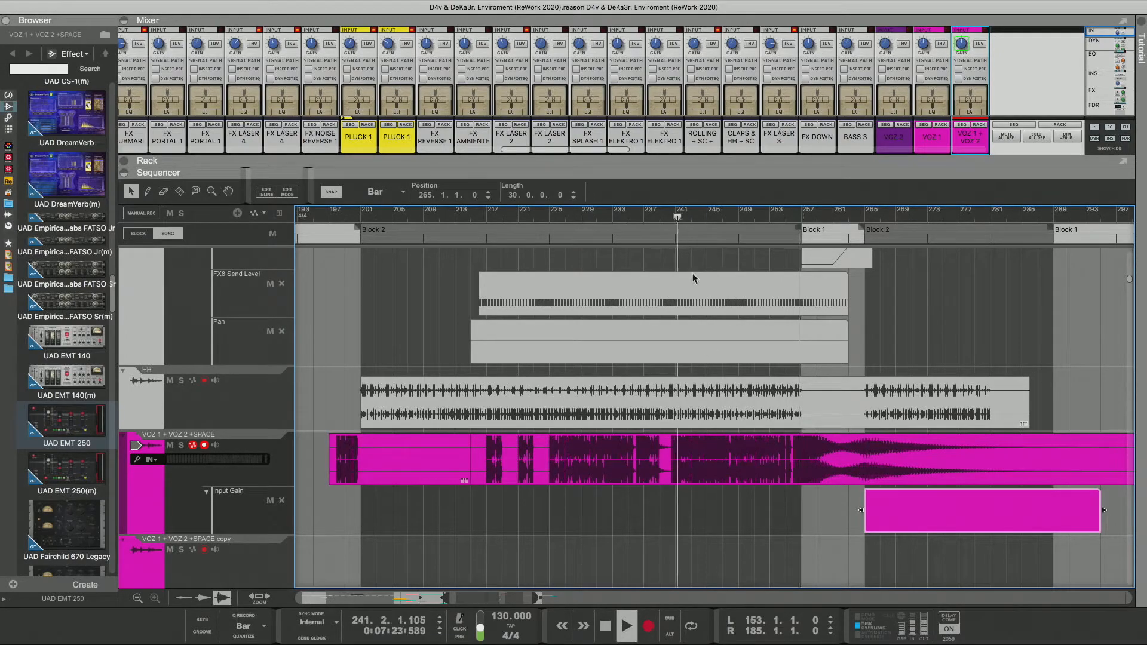
pyautogui.click(668, 214)
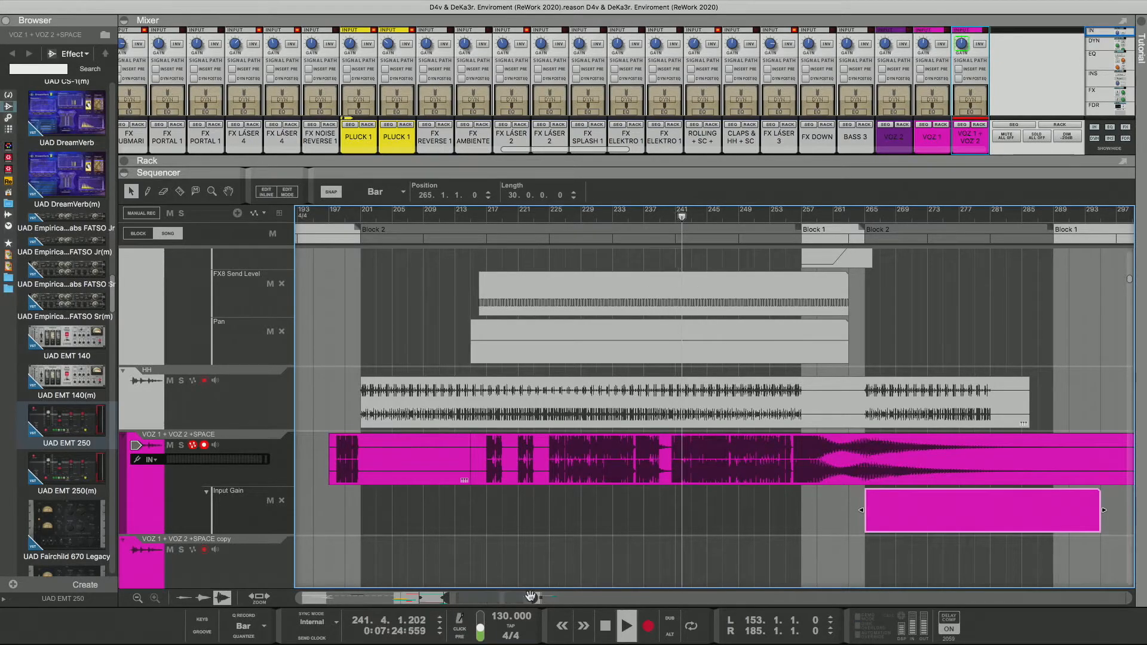
pyautogui.moveTo(542, 600); pyautogui.dragTo(351, 560)
pyautogui.scroll(-10, 410, 551)
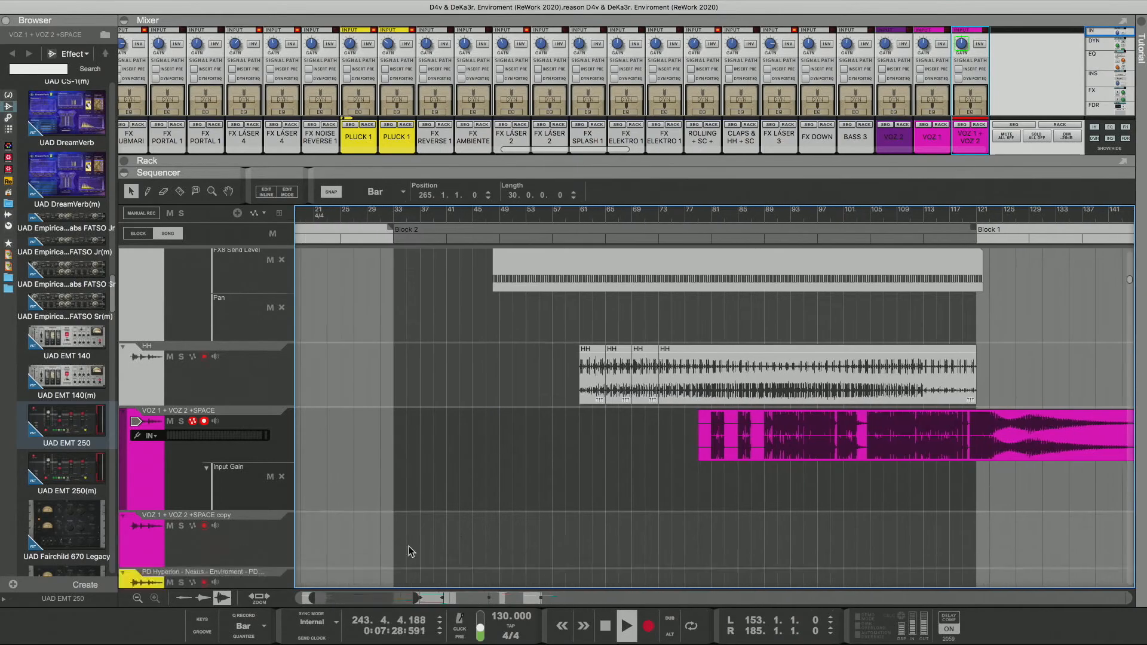
pyautogui.scroll(5, 410, 550)
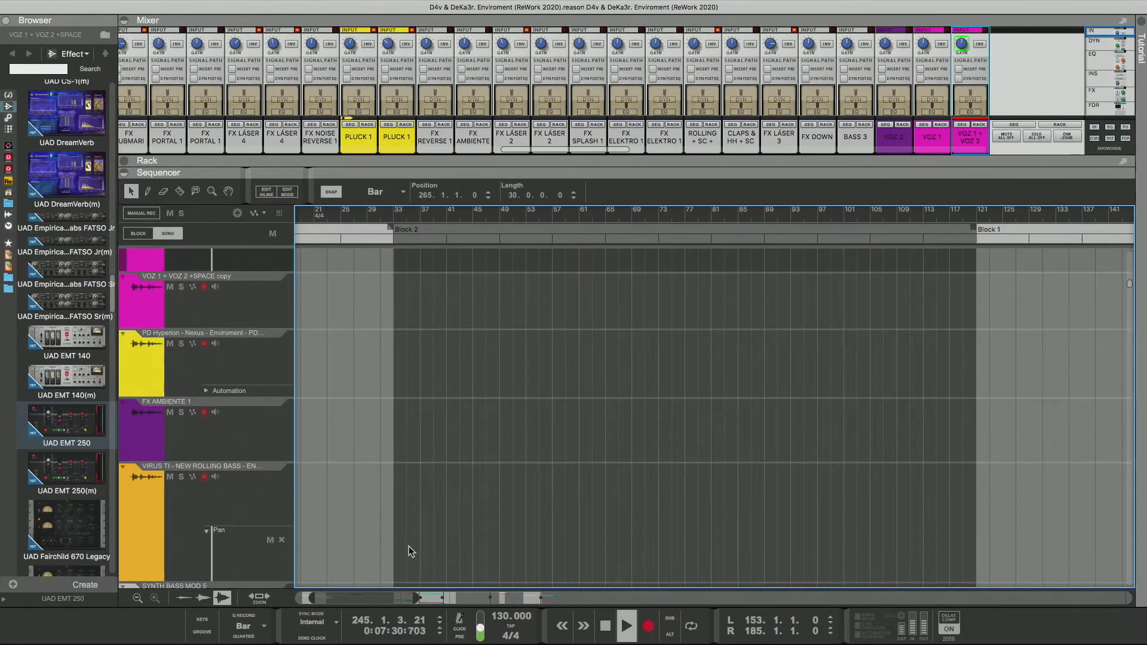
pyautogui.moveTo(416, 597); pyautogui.dragTo(570, 598)
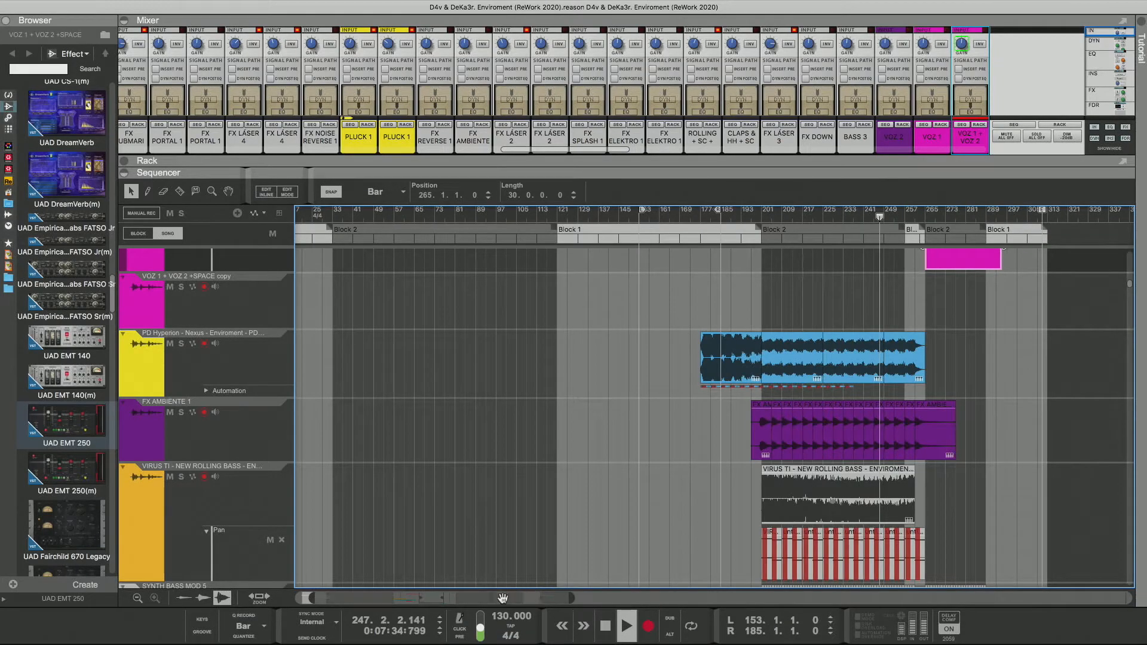
pyautogui.moveTo(371, 595); pyautogui.dragTo(357, 593)
pyautogui.scroll(1, 530, 495)
pyautogui.scroll(9, 533, 499)
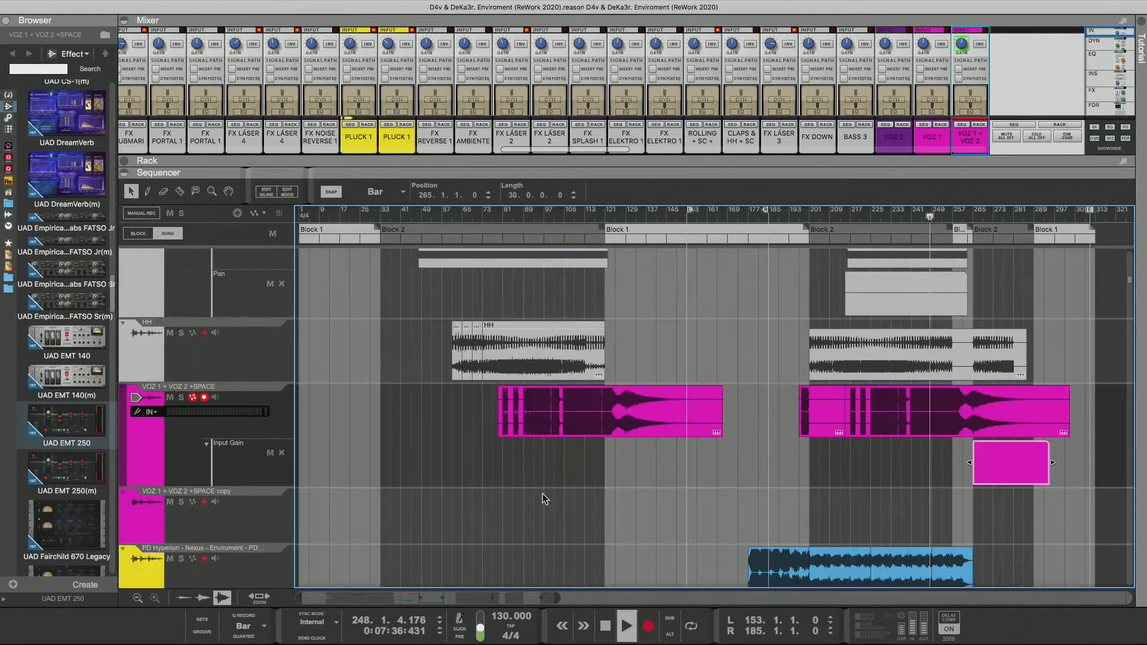
pyautogui.click(871, 216)
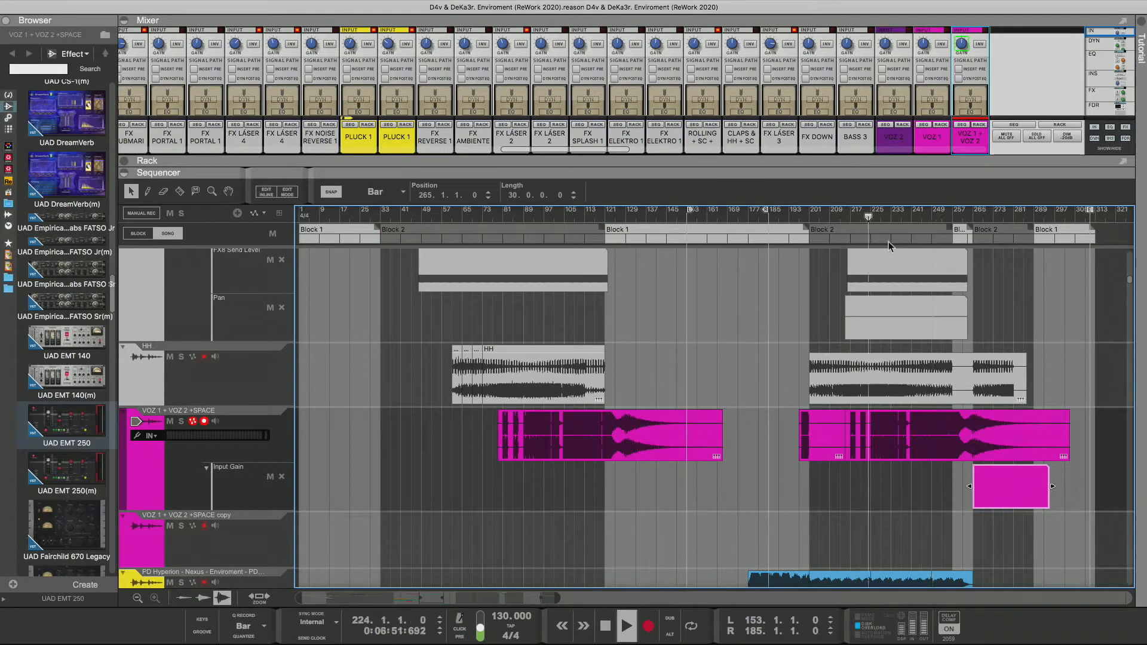
# Step: Move the VOZ 1 track from below PLUCK 2 + SC MIDE up to directly above a VIRUS TI - PADS 1 track
pyautogui.scroll(-15, 760, 453)
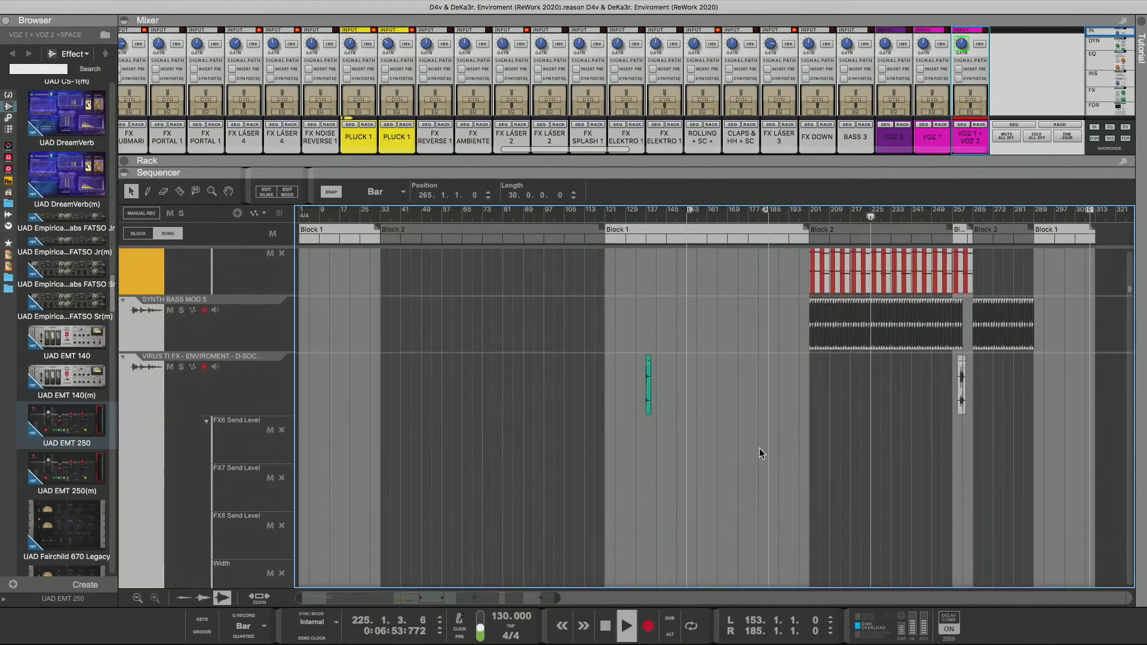
pyautogui.scroll(-15, 759, 454)
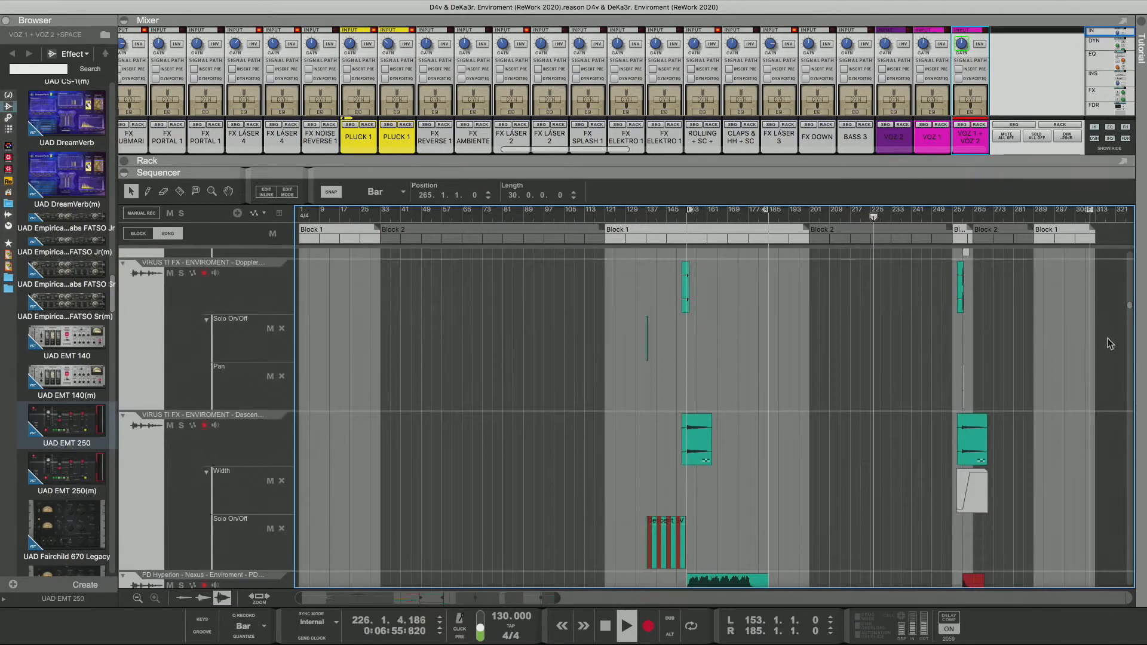
pyautogui.moveTo(1131, 308); pyautogui.dragTo(1146, 598)
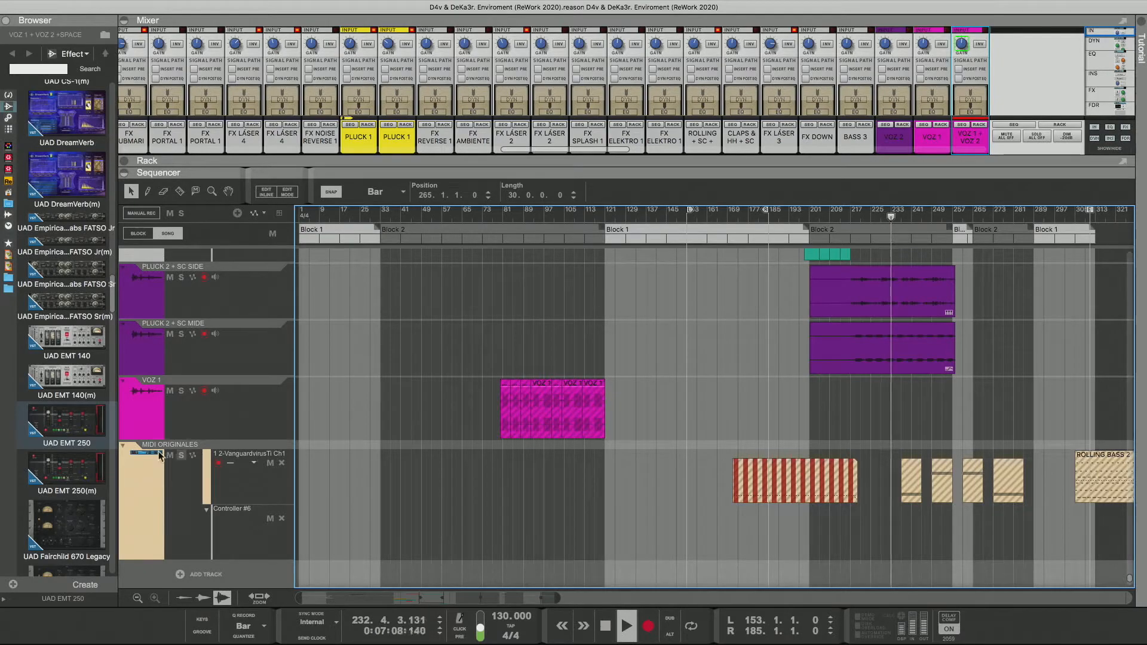
pyautogui.click(122, 415)
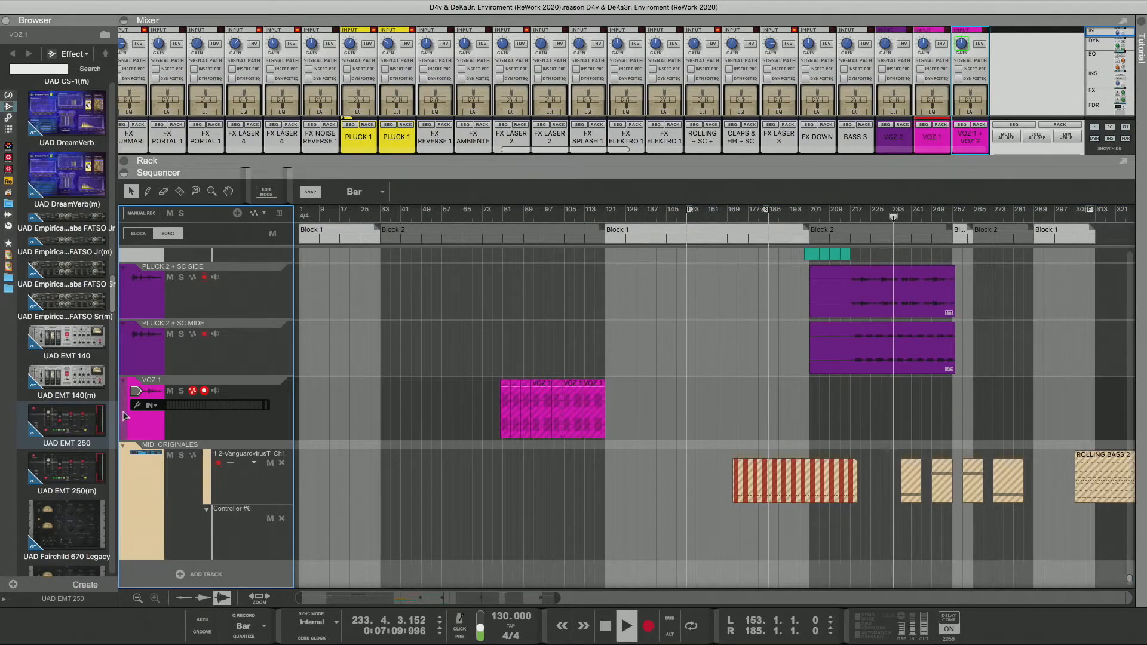
pyautogui.moveTo(124, 416); pyautogui.dragTo(191, 372)
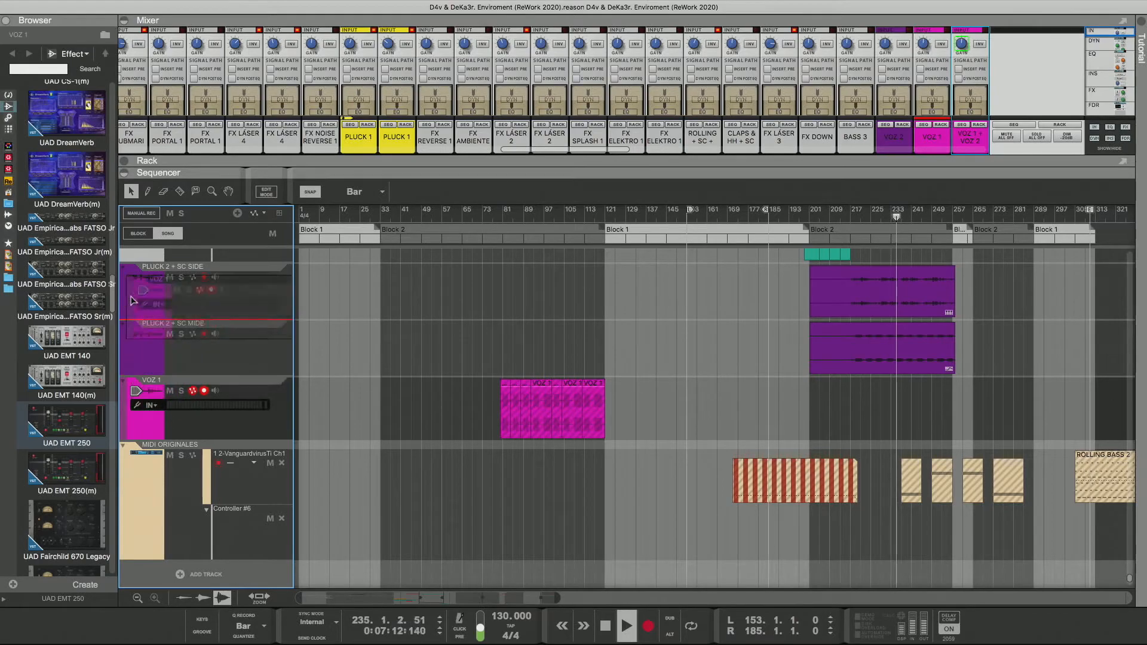
pyautogui.moveTo(133, 300); pyautogui.dragTo(164, 320)
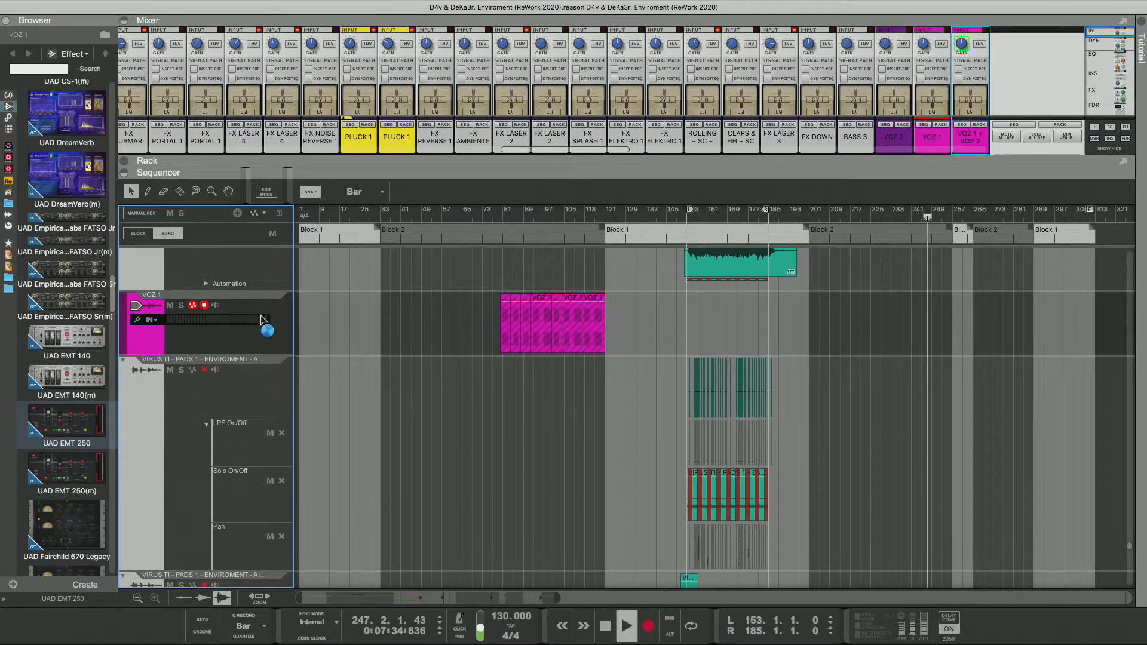
# Step: Extend the start of the VOZ 1 + VOZ 2 +SPACE Input Gain automation clip back to bar 257 with the clip open for editing
pyautogui.scroll(-10, 847, 288)
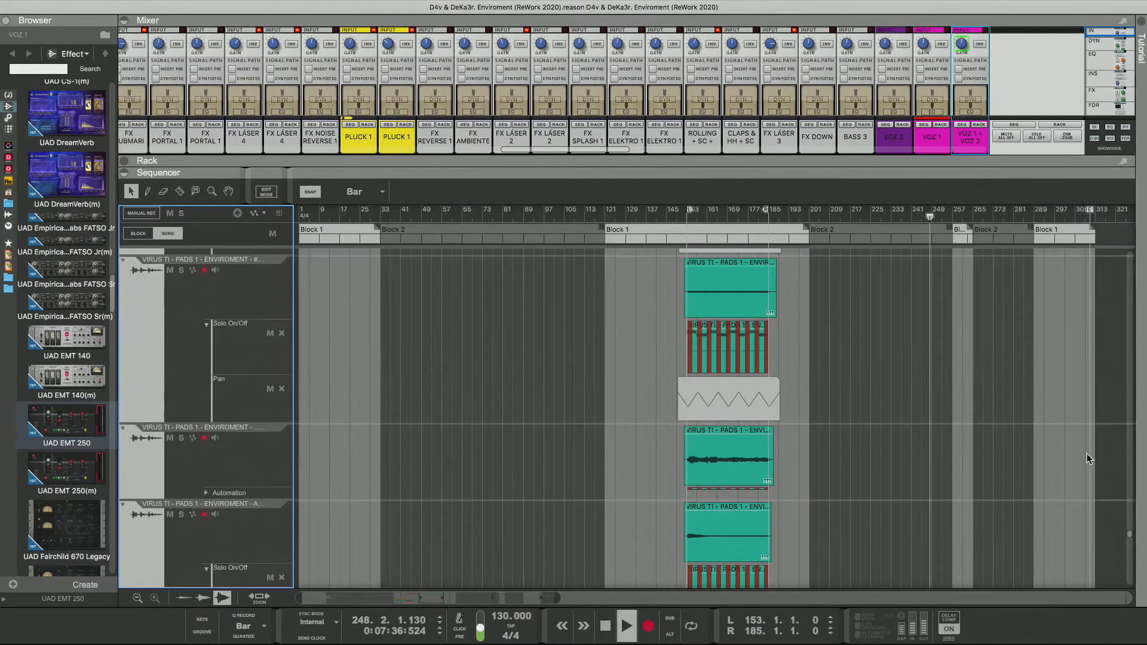
pyautogui.moveTo(1129, 533); pyautogui.dragTo(1134, 287)
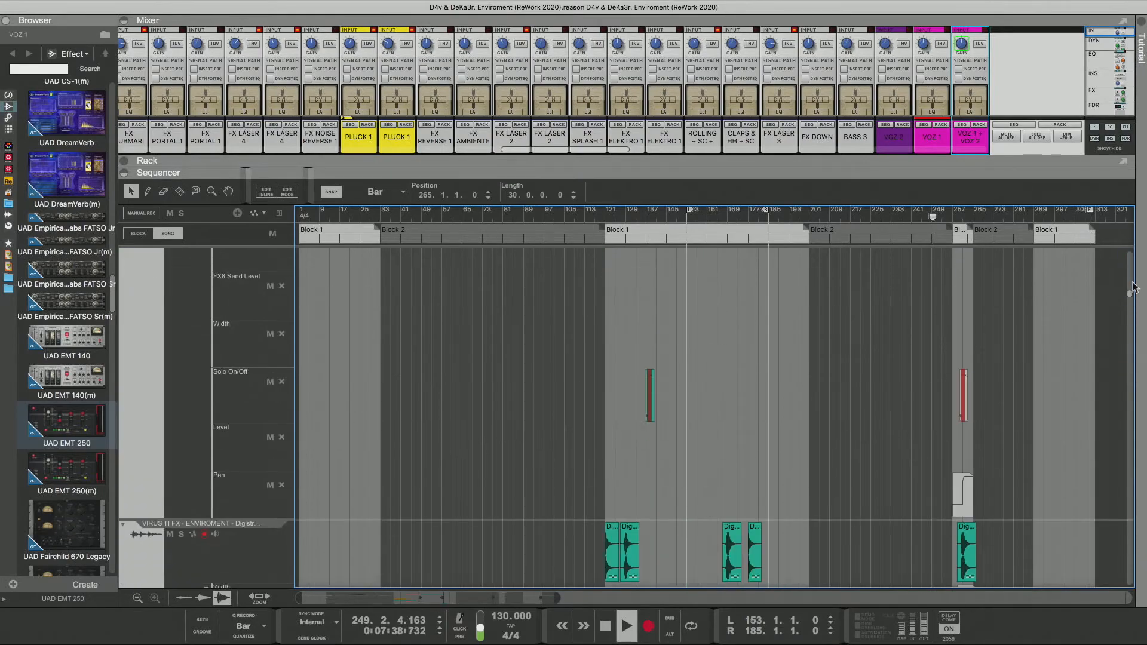
pyautogui.scroll(10, 1134, 287)
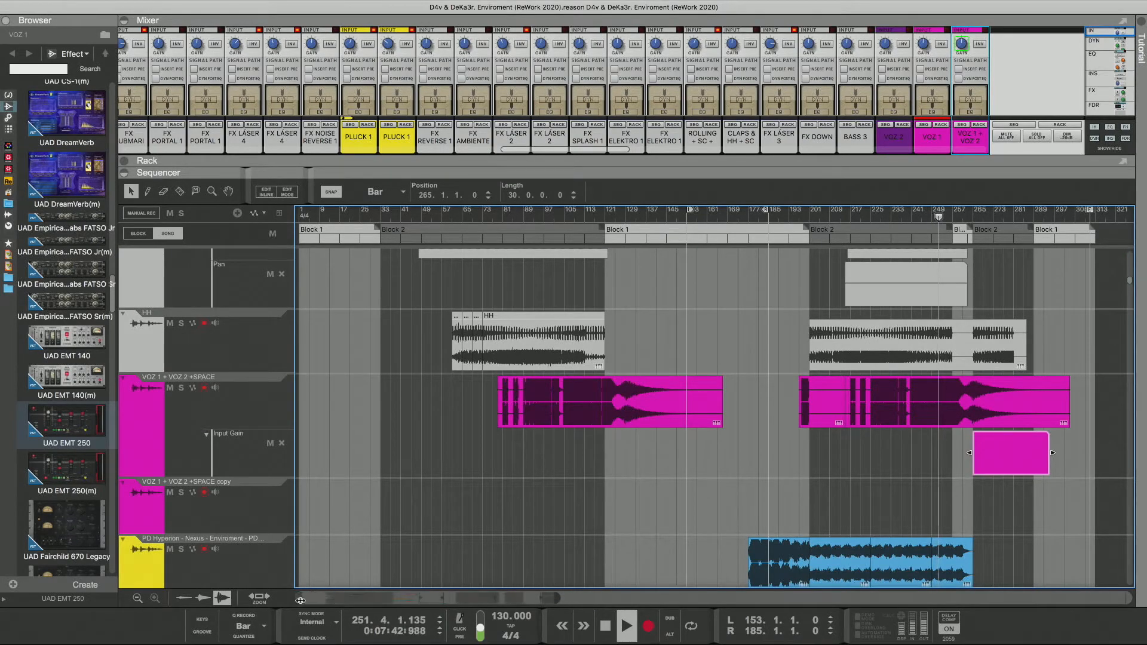
pyautogui.moveTo(301, 601); pyautogui.dragTo(492, 598)
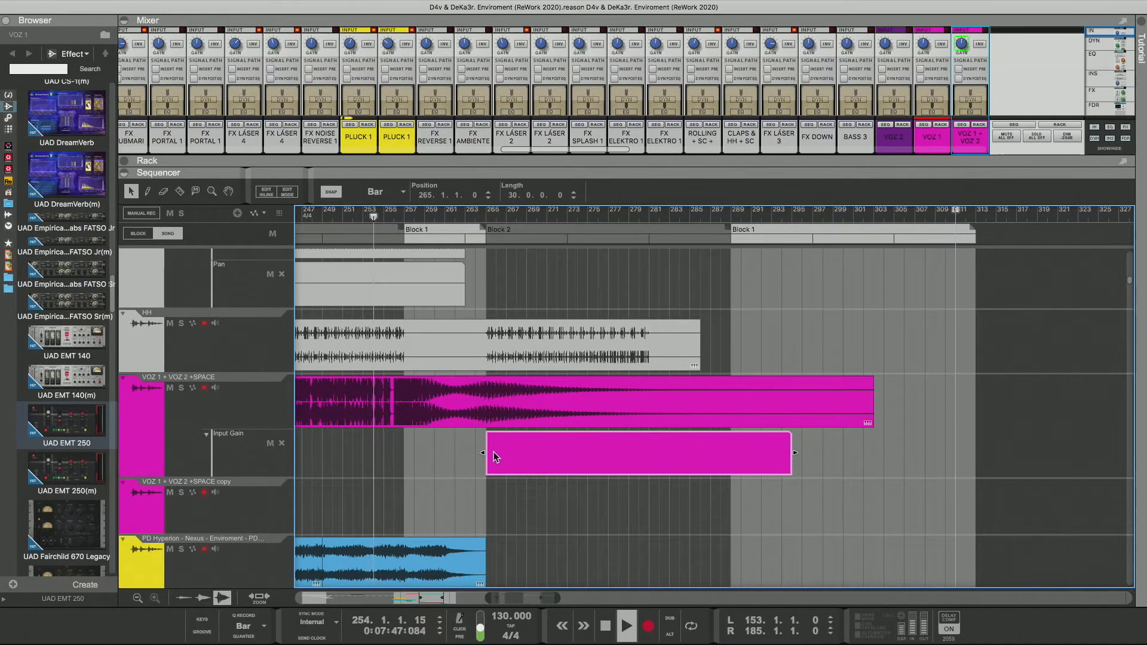
pyautogui.moveTo(459, 455); pyautogui.dragTo(458, 455)
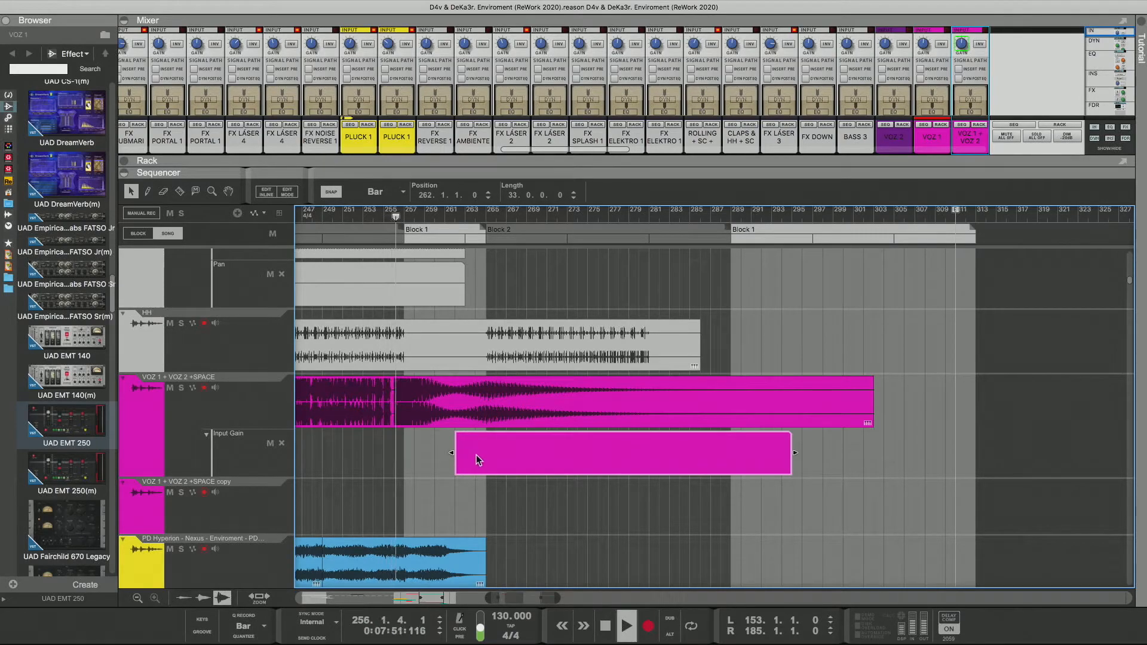
pyautogui.doubleClick(475, 454)
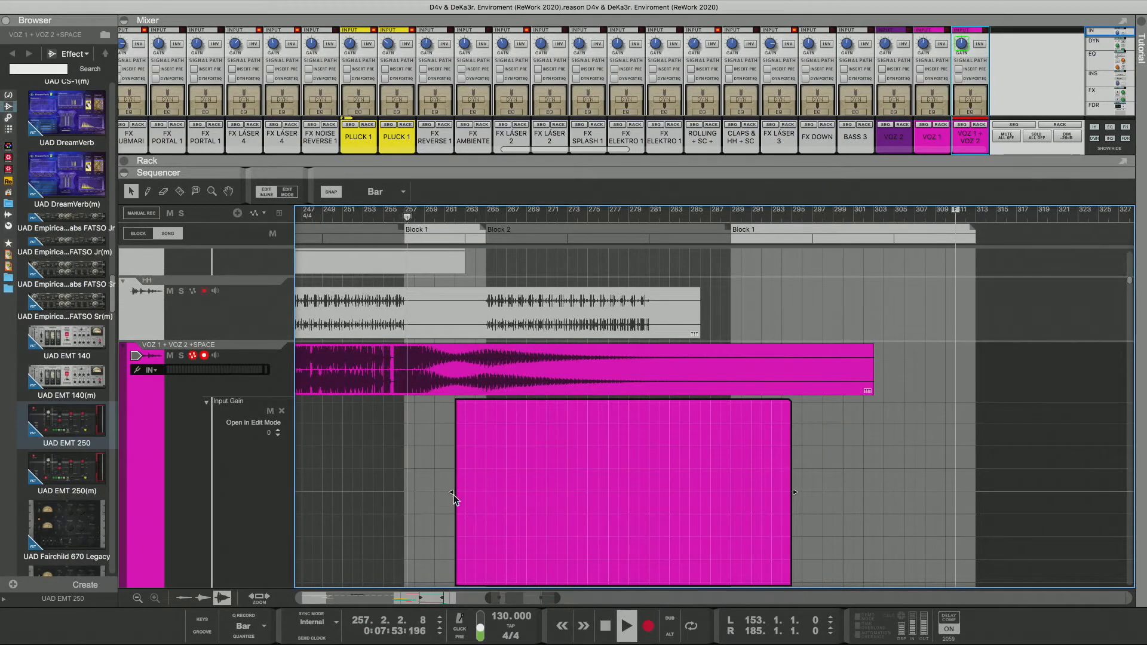
pyautogui.moveTo(558, 600); pyautogui.dragTo(541, 600)
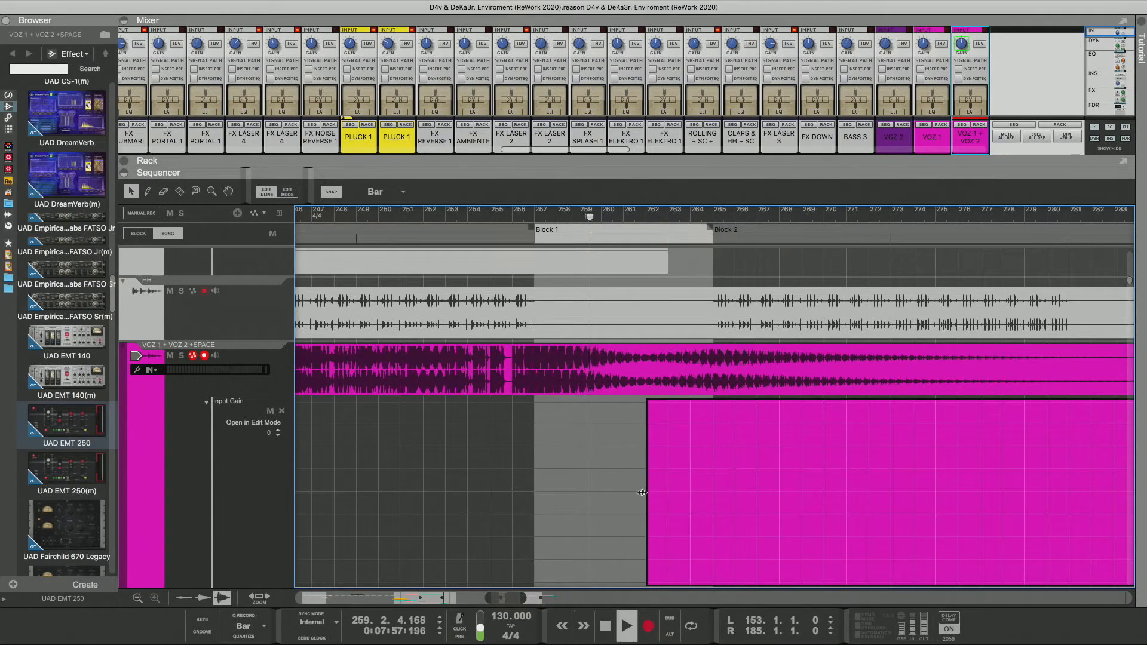
pyautogui.moveTo(646, 489); pyautogui.dragTo(540, 489)
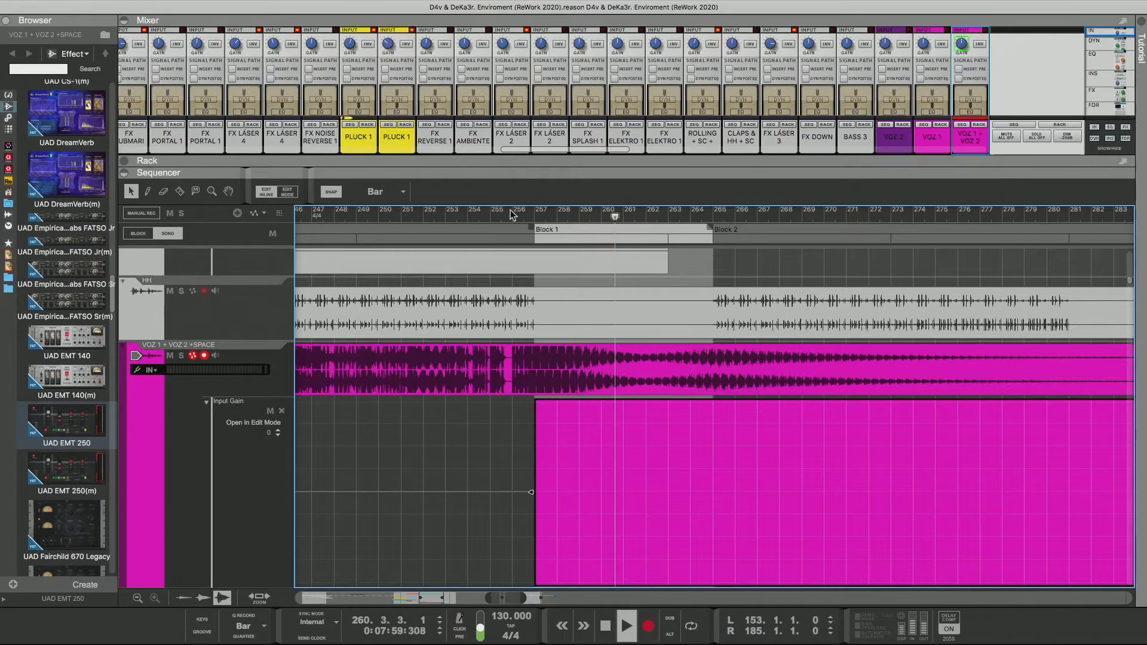
# Step: Shape the Input Gain curve with points of 0 at bar 257, -10 at bar 261, -27 at bar 262 and -18 at bar 265
pyautogui.click(536, 454)
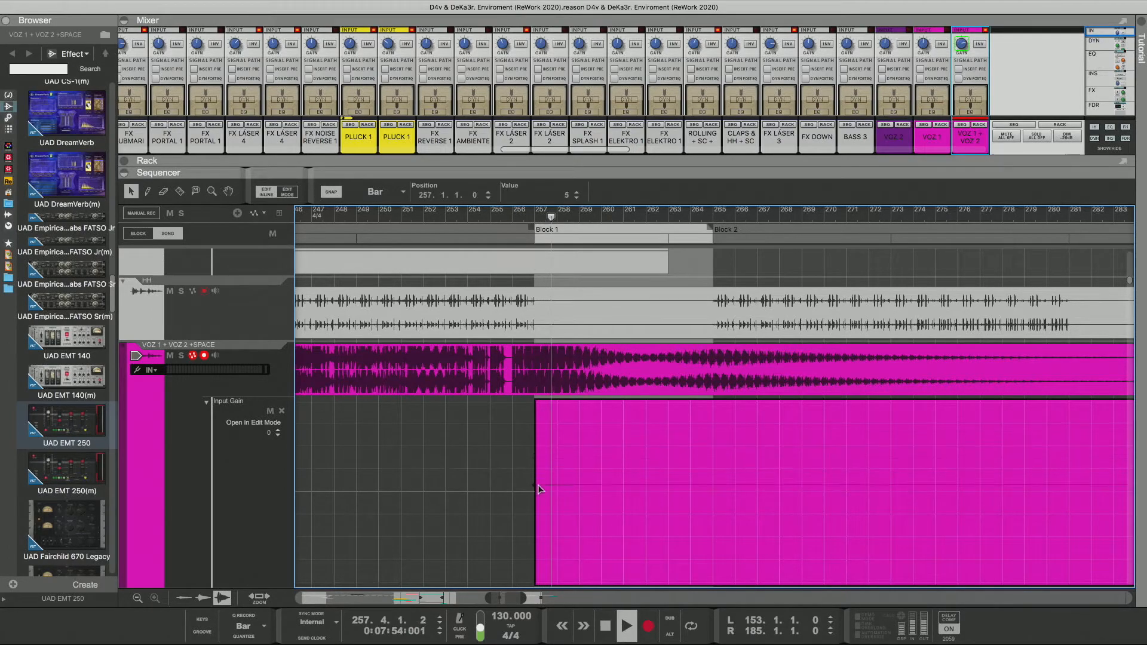
pyautogui.moveTo(538, 488); pyautogui.dragTo(540, 494)
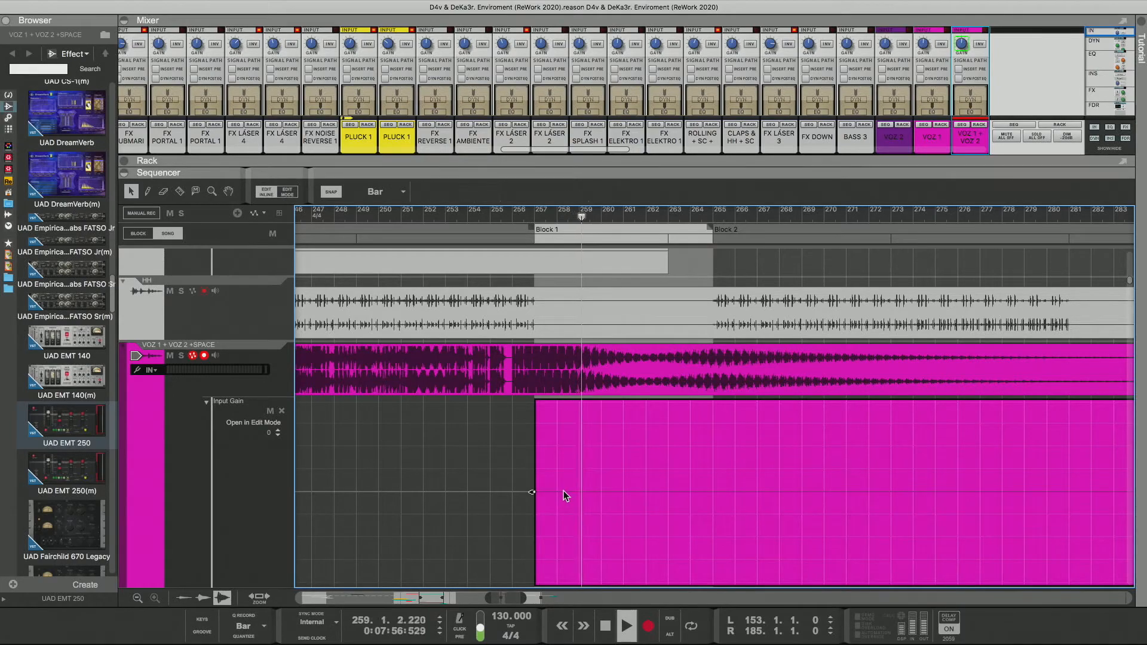
pyautogui.click(601, 500)
pyautogui.moveTo(619, 508); pyautogui.dragTo(620, 509)
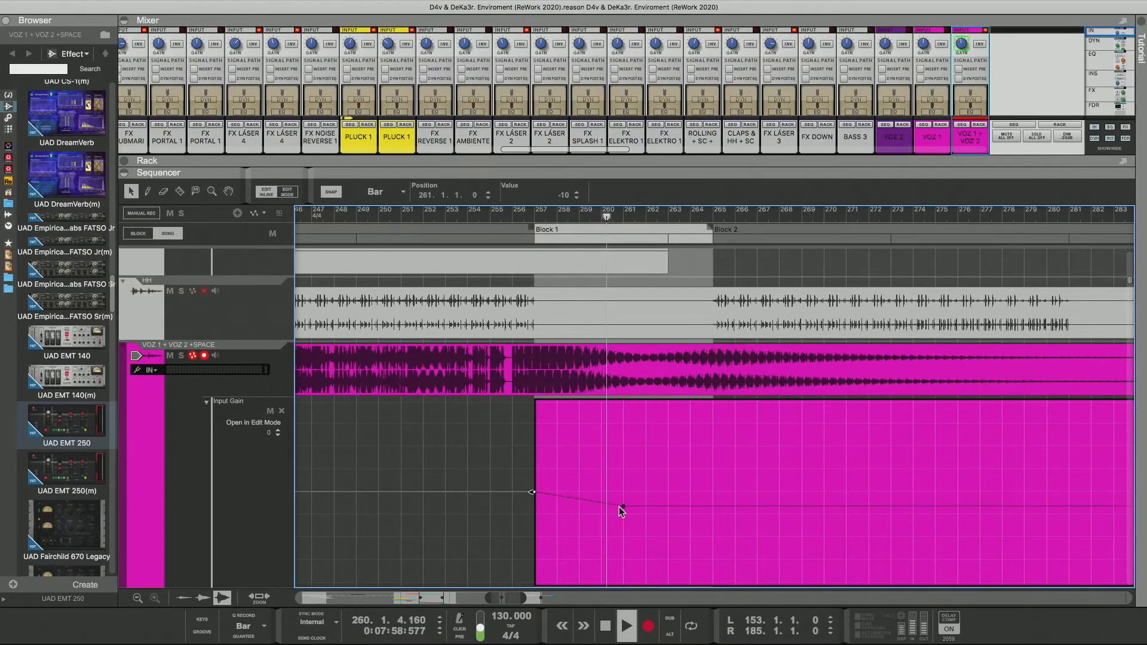
pyautogui.click(653, 504)
pyautogui.moveTo(647, 507); pyautogui.dragTo(647, 531)
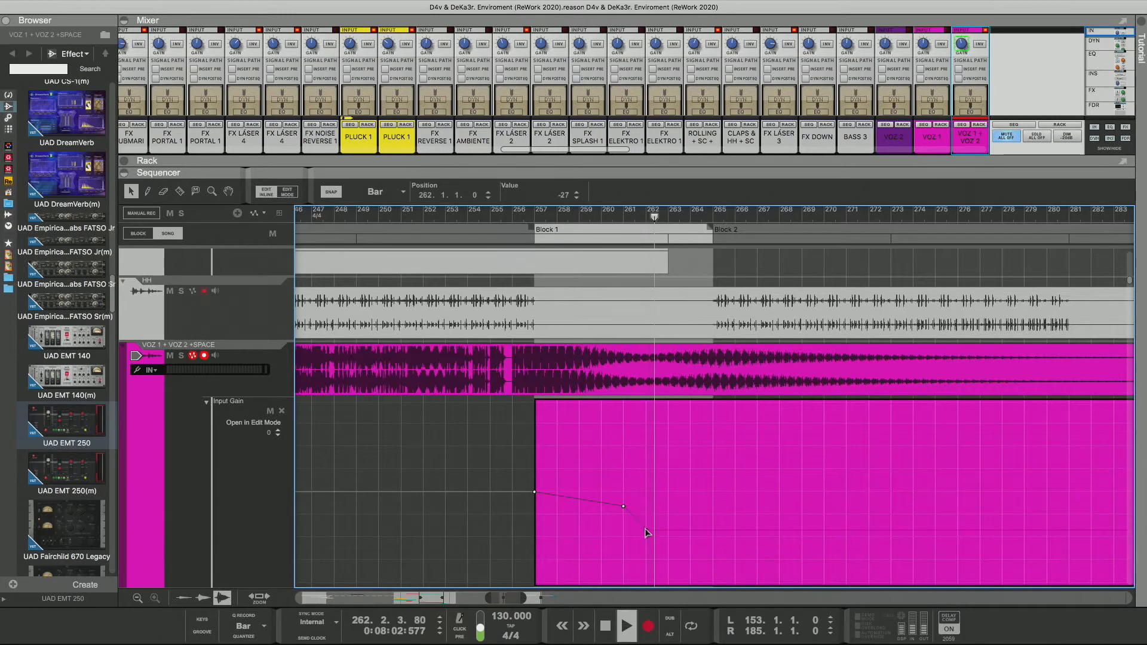
pyautogui.click(714, 528)
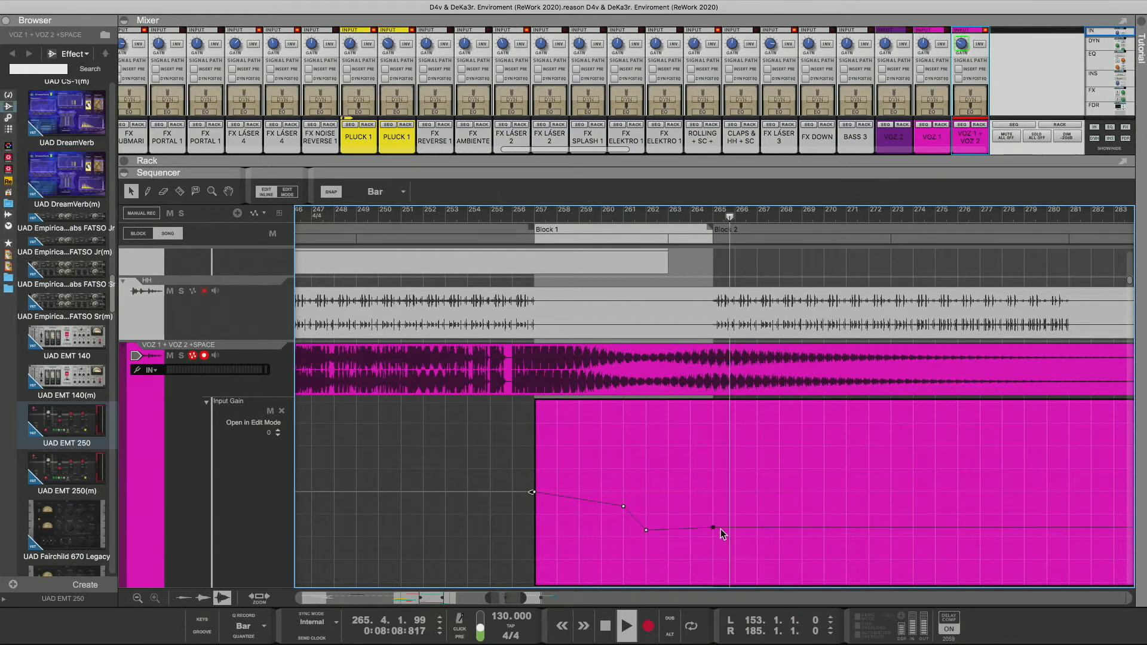
pyautogui.moveTo(713, 528); pyautogui.dragTo(714, 520)
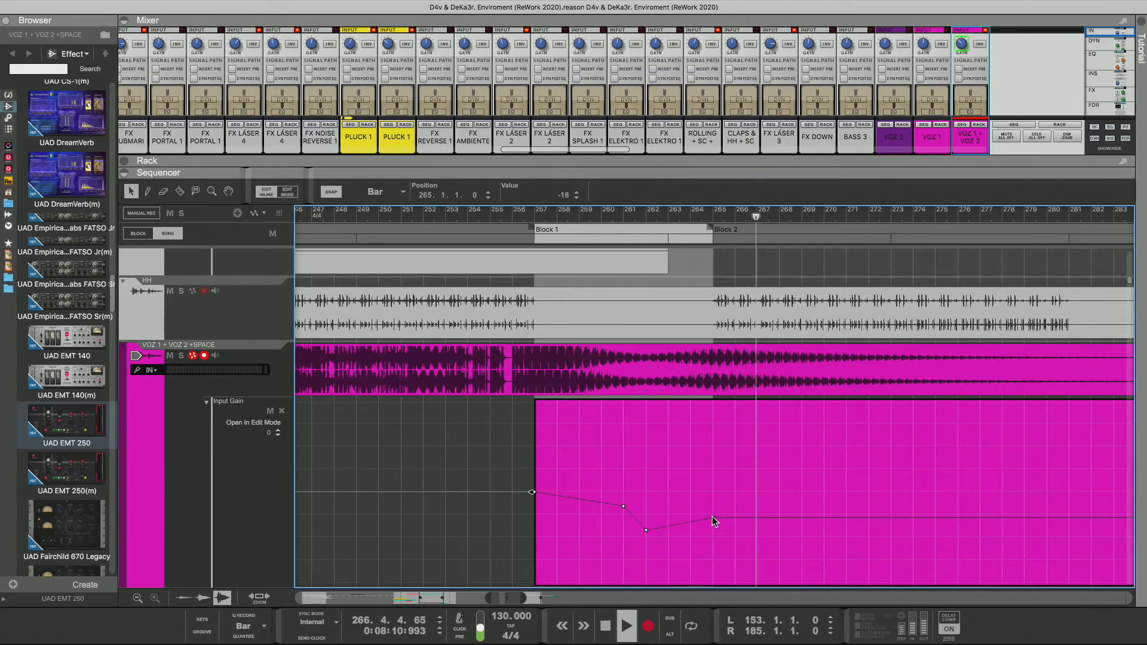
# Step: Try holding the gain at -27 from bar 262 by adding a second automation point at bar 265
pyautogui.click(691, 523)
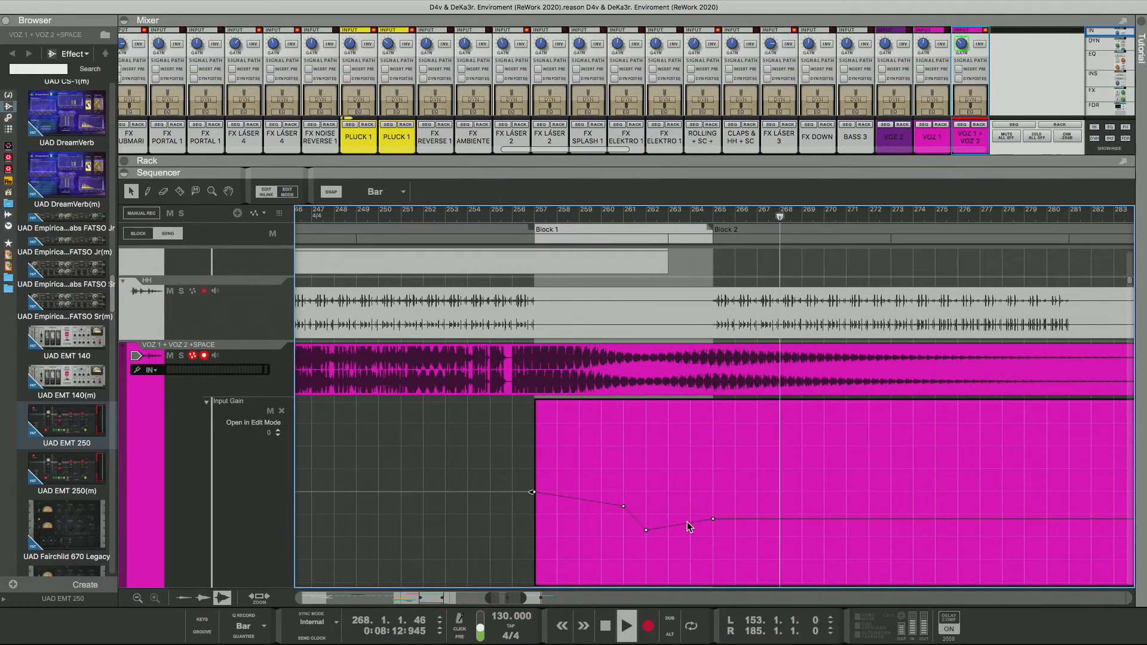
pyautogui.moveTo(693, 526); pyautogui.dragTo(717, 533)
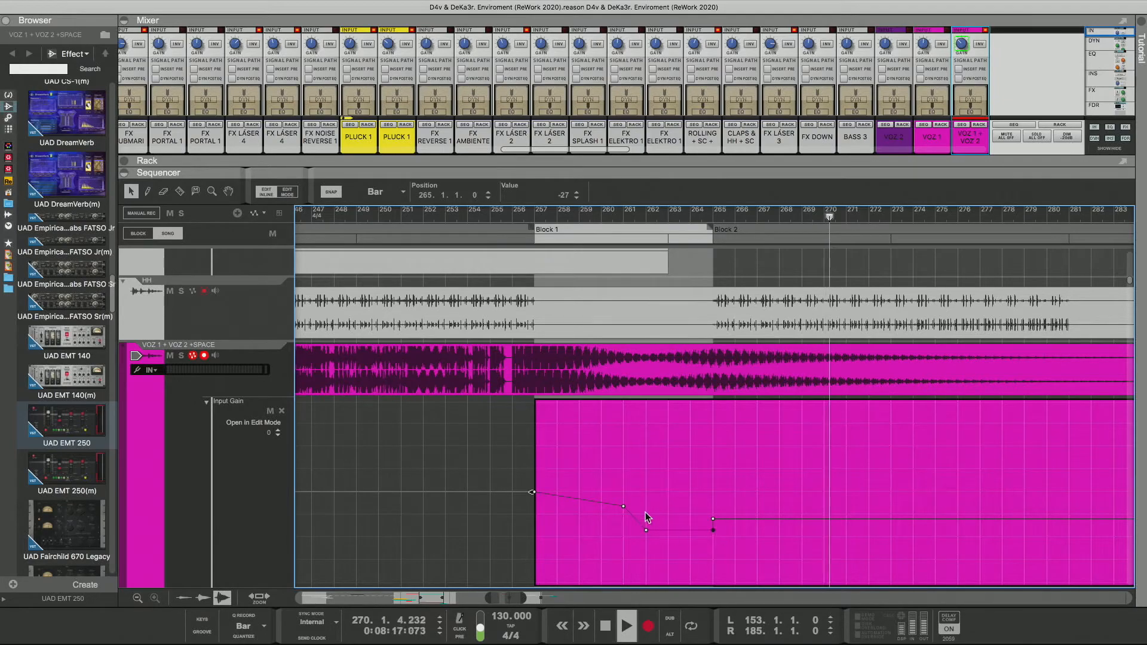
pyautogui.click(646, 530)
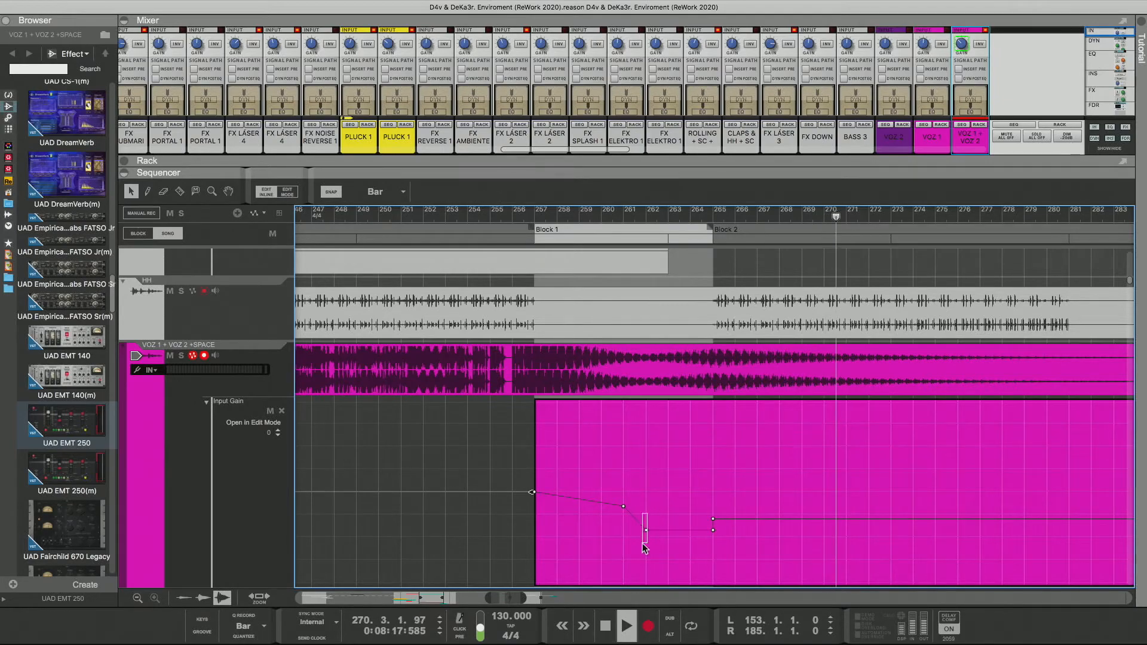
pyautogui.click(713, 530)
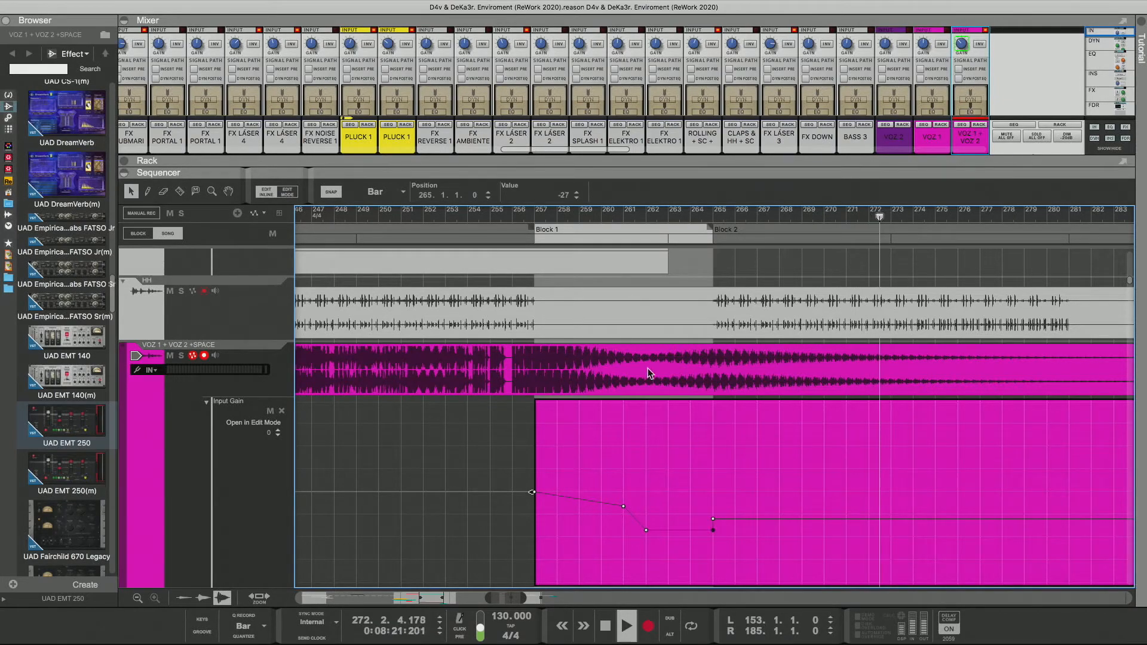
# Step: Extend the Input Gain clip's start back to bar 256 and audition the transition from about bars 257 and 255
pyautogui.click(553, 210)
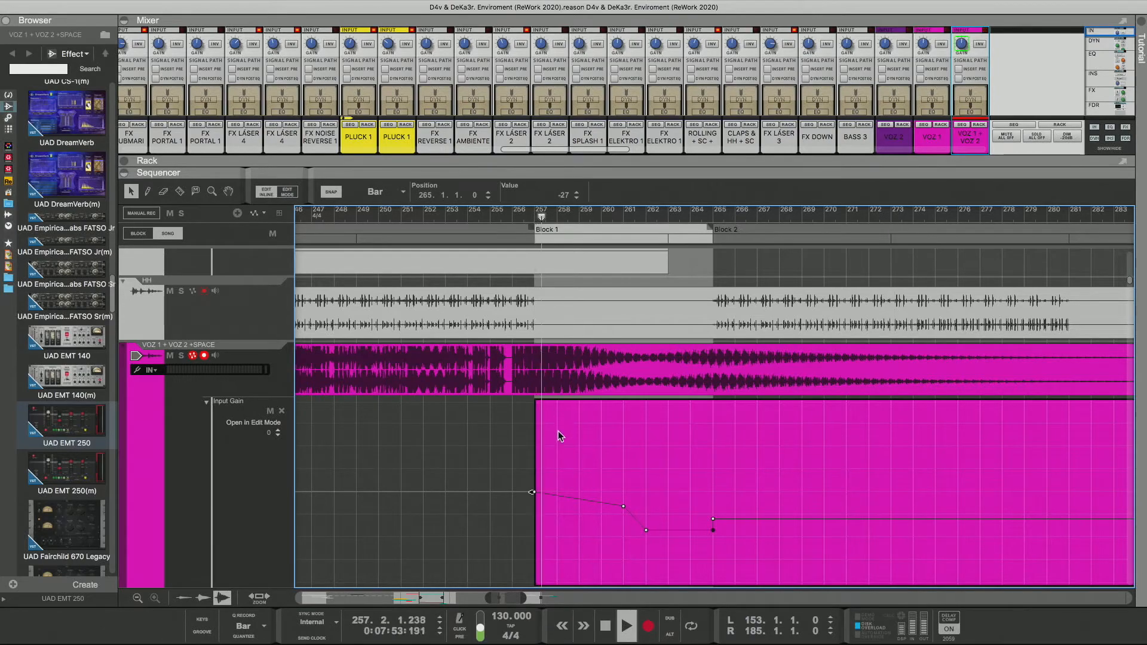
pyautogui.moveTo(531, 492); pyautogui.dragTo(515, 493)
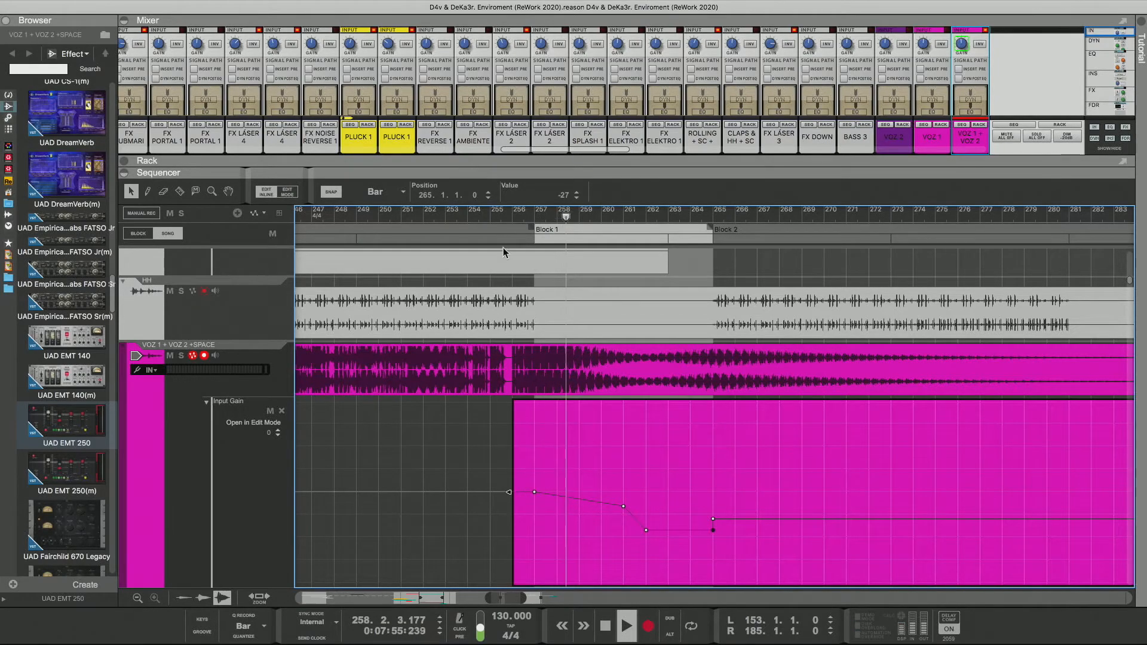
pyautogui.click(501, 210)
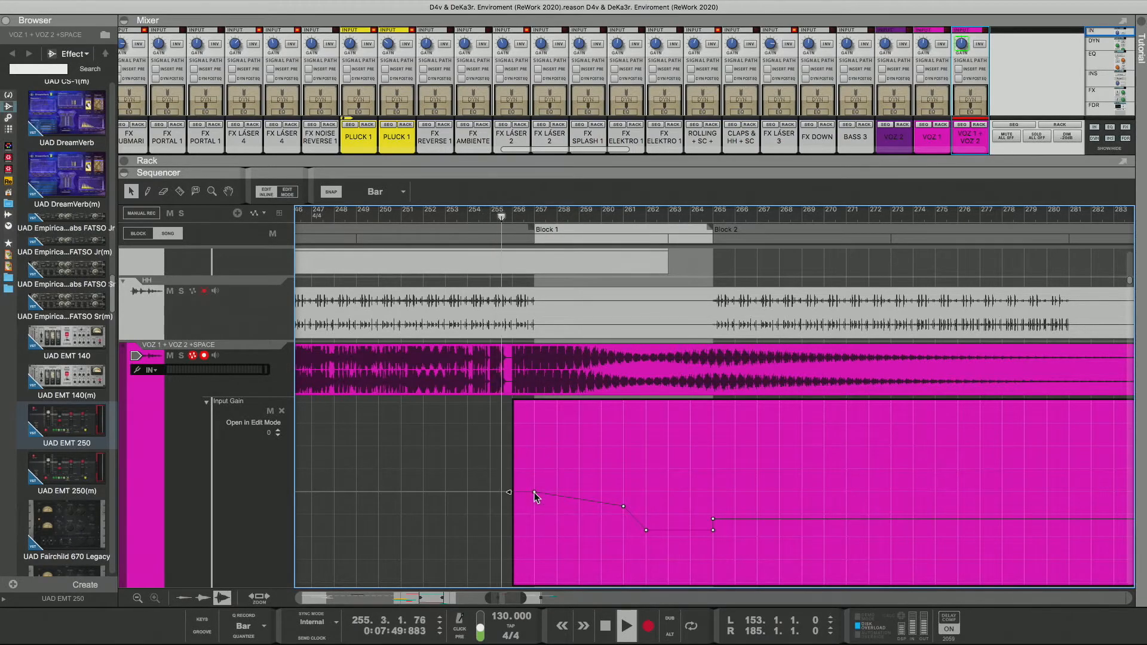
# Step: Try lowering the gain point at bar 257 to -5 and deleting it, and undo both changes to restore it to 0
pyautogui.moveTo(535, 493); pyautogui.dragTo(534, 500)
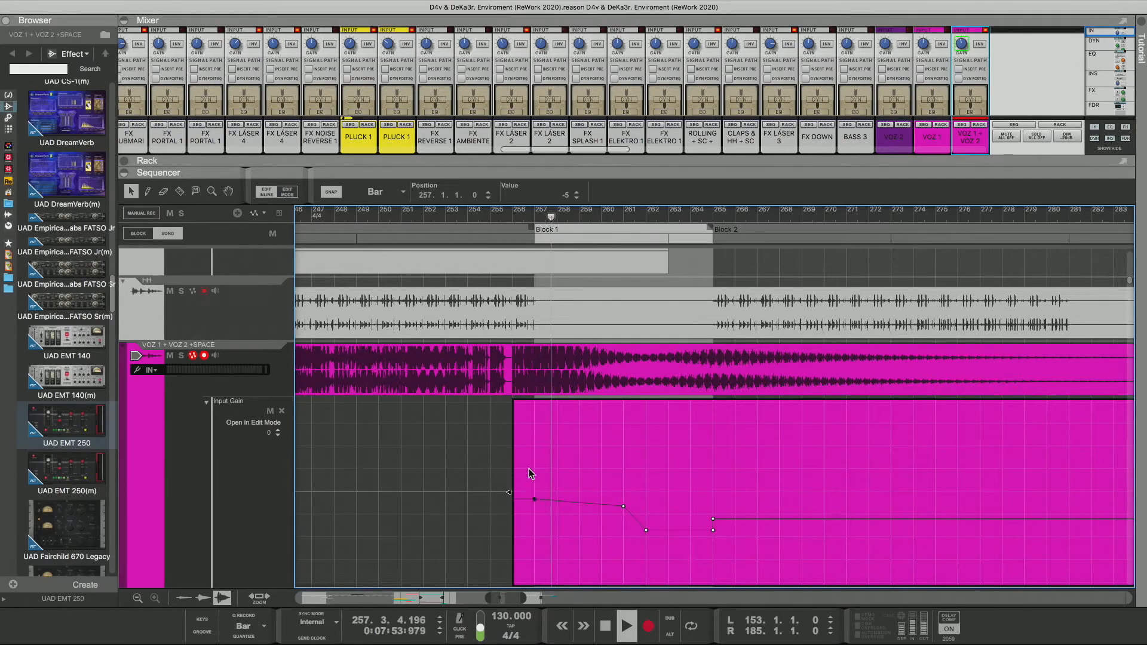
pyautogui.press('Delete')
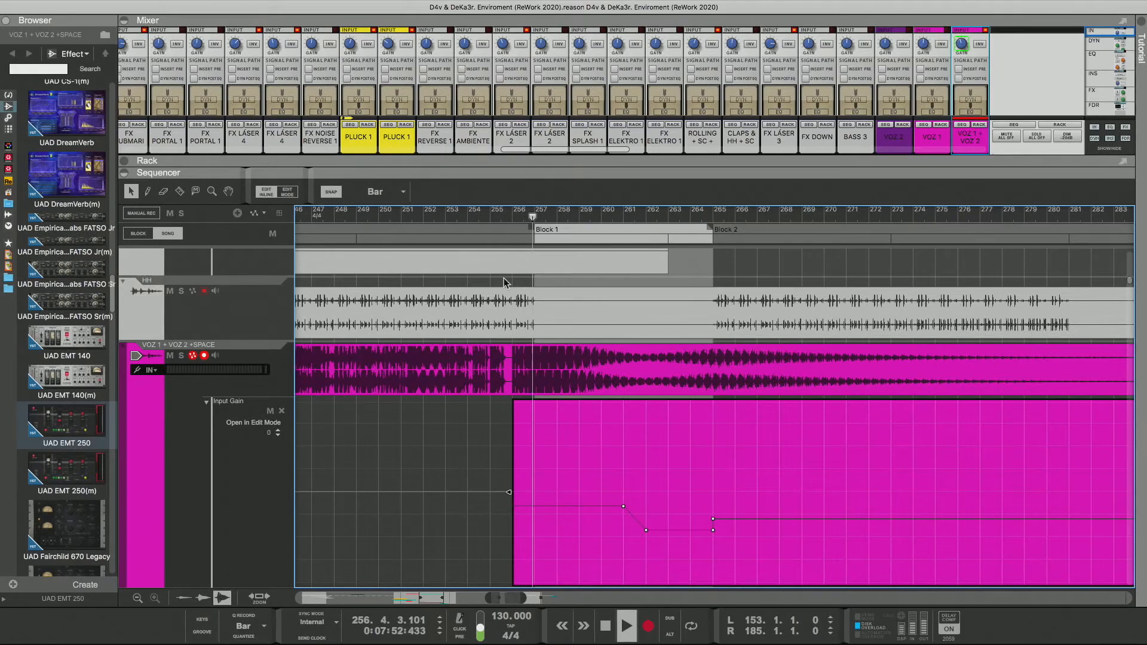
pyautogui.click(499, 213)
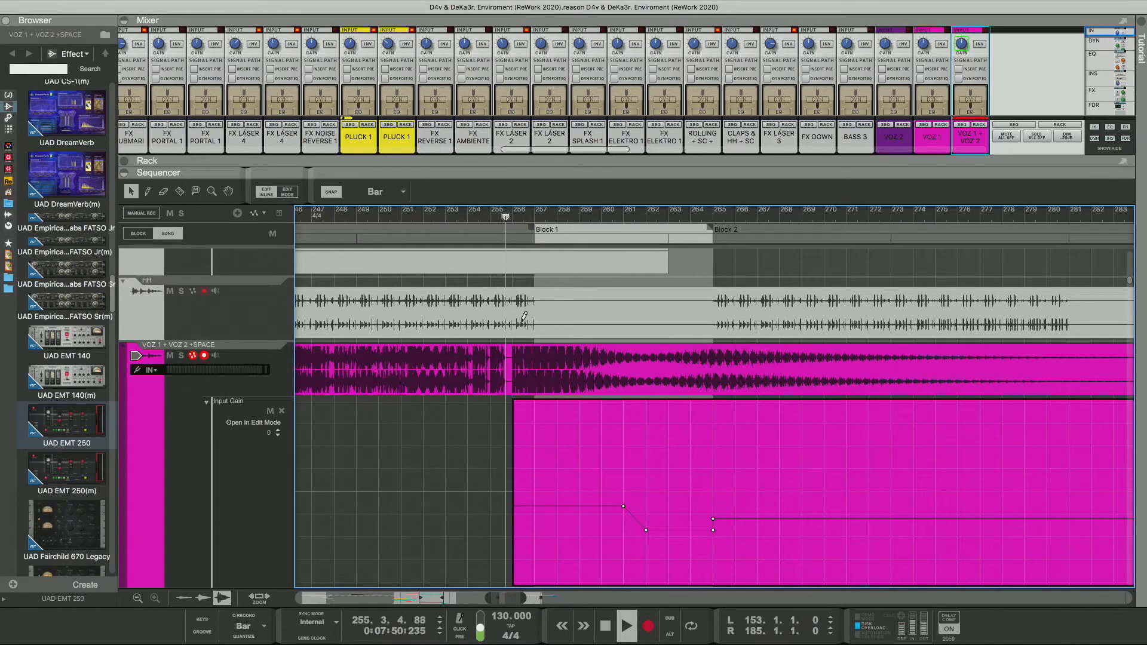
pyautogui.hotkey('ctrl', 'z')
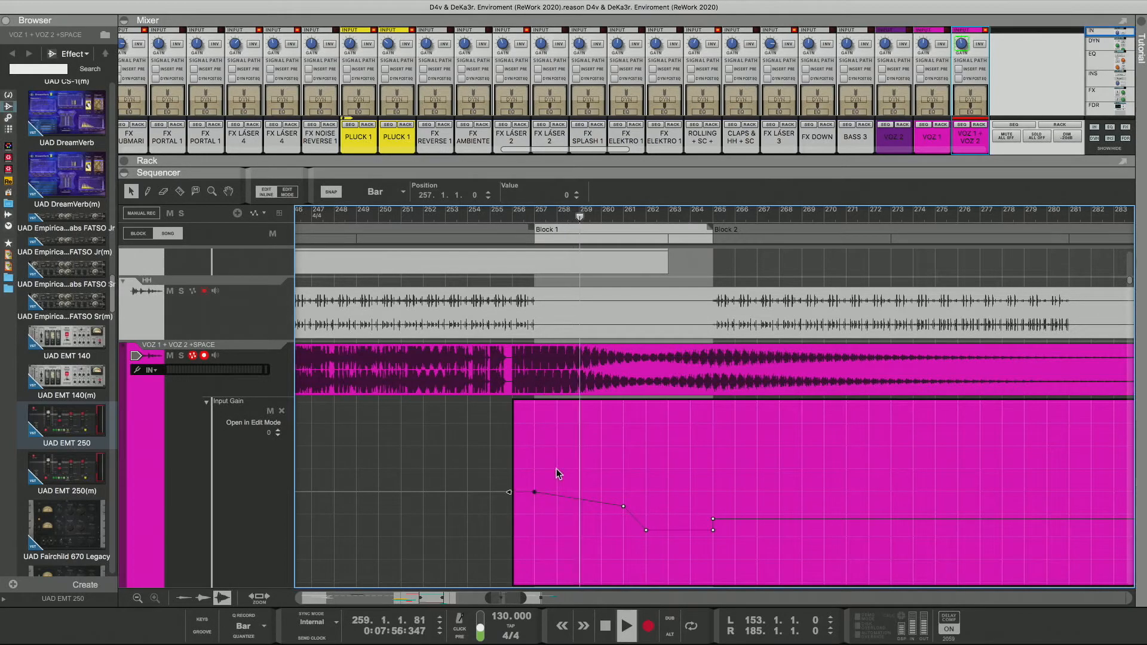
pyautogui.click(558, 475)
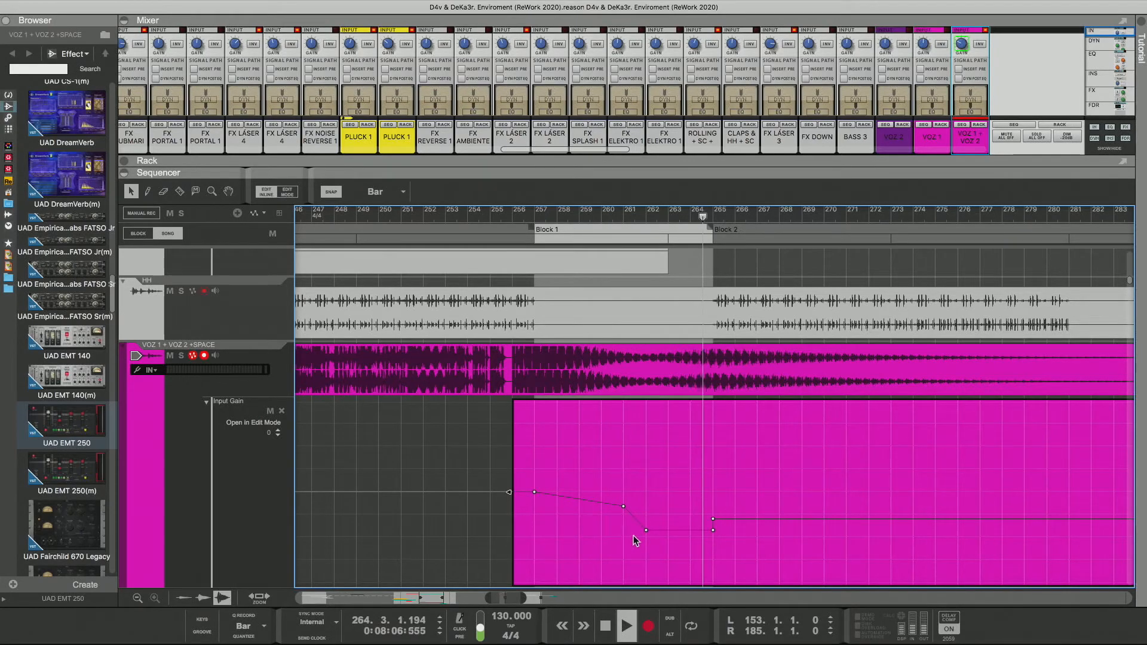
# Step: Delete the -27 automation point at bar 265 and check the whole Input Gain clip against the vocal clip
pyautogui.doubleClick(713, 530)
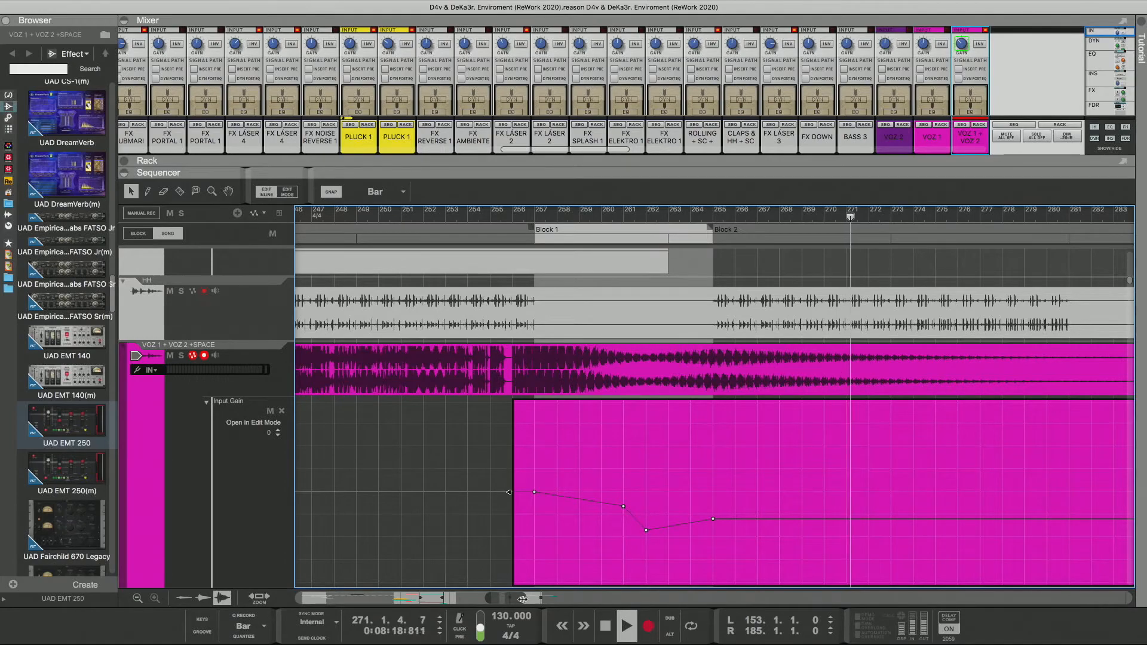
pyautogui.moveTo(523, 598); pyautogui.dragTo(538, 599)
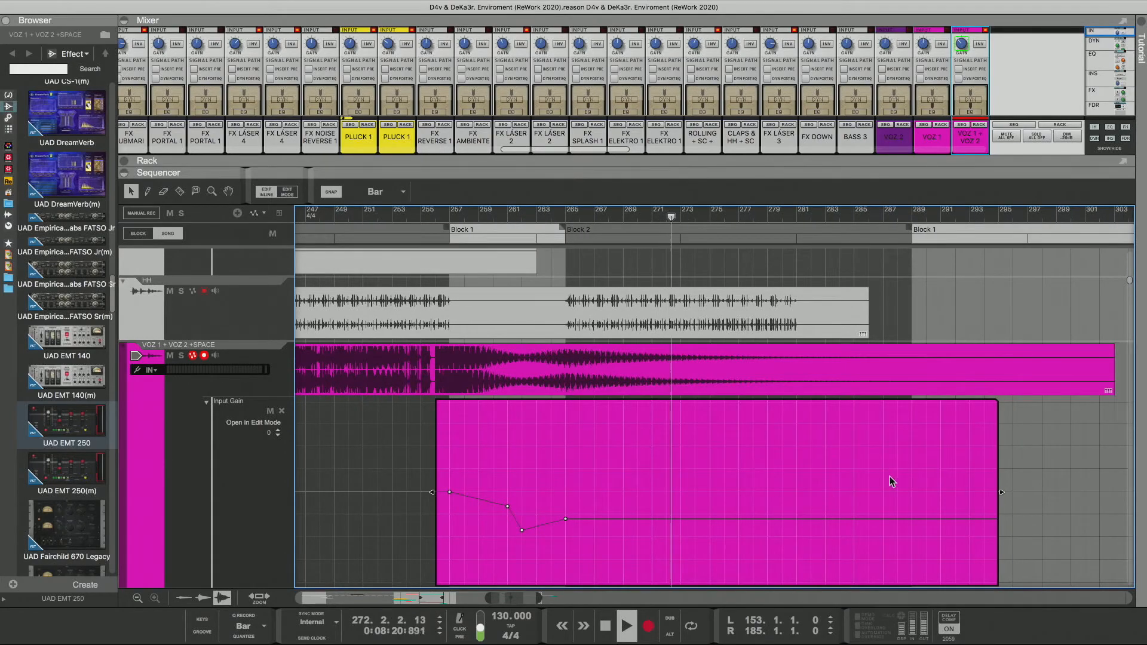
pyautogui.scroll(3, 892, 482)
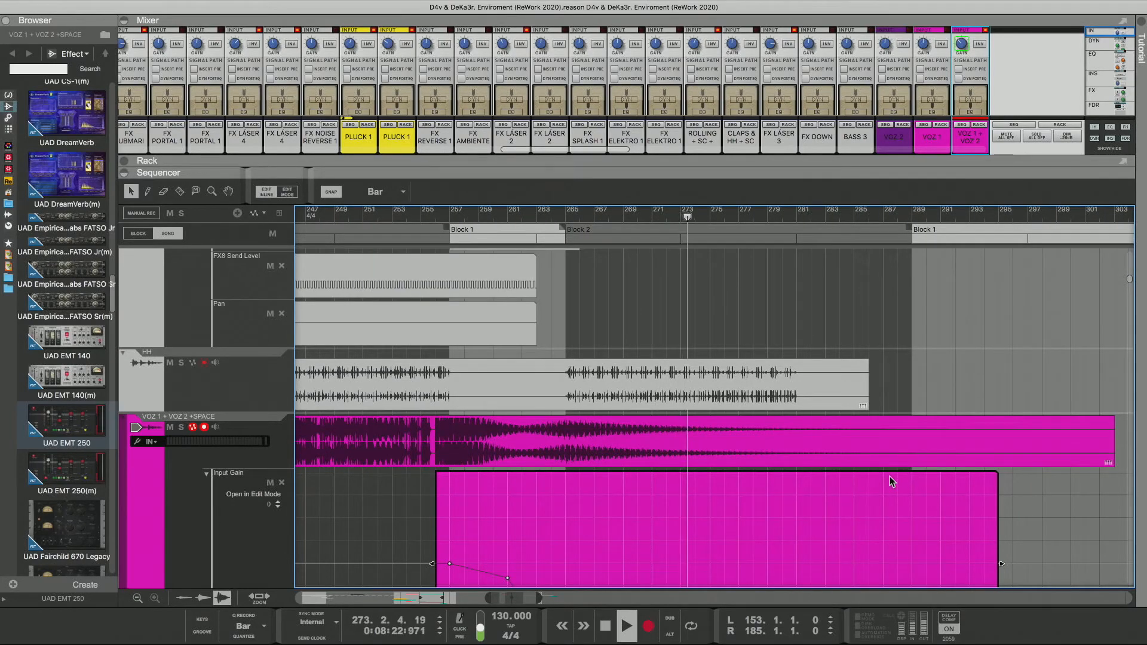
# Step: Add an Input Gain automation point at bar 289 with a value of 63 to ramp the vocal tail up
pyautogui.scroll(-3, 892, 481)
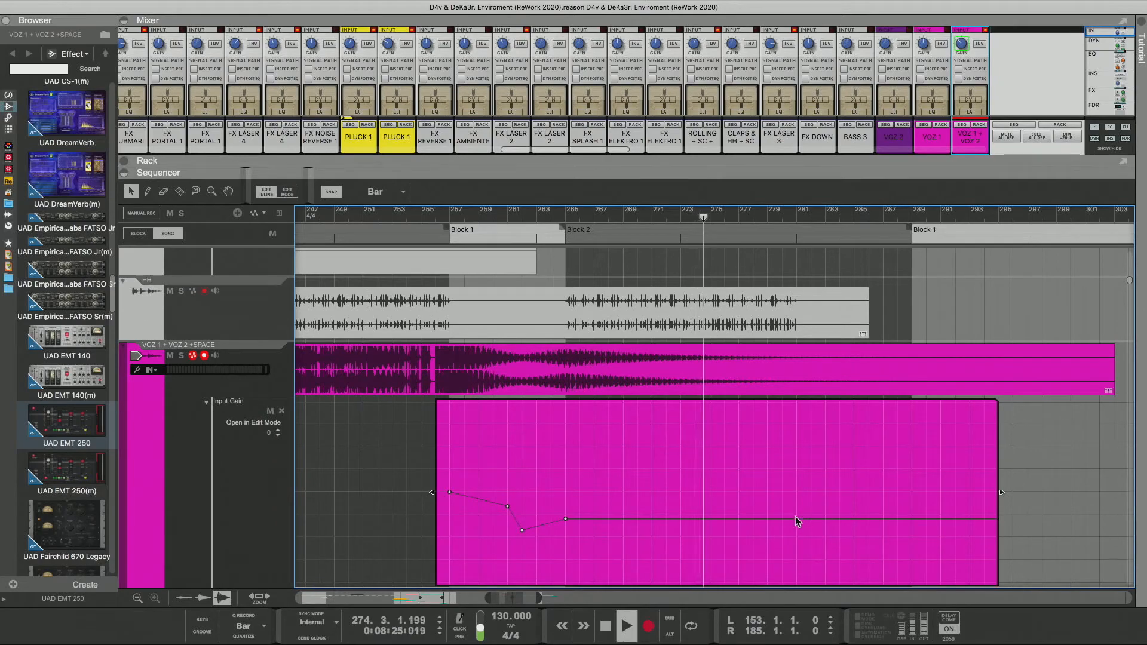
pyautogui.moveTo(799, 519); pyautogui.dragTo(914, 406)
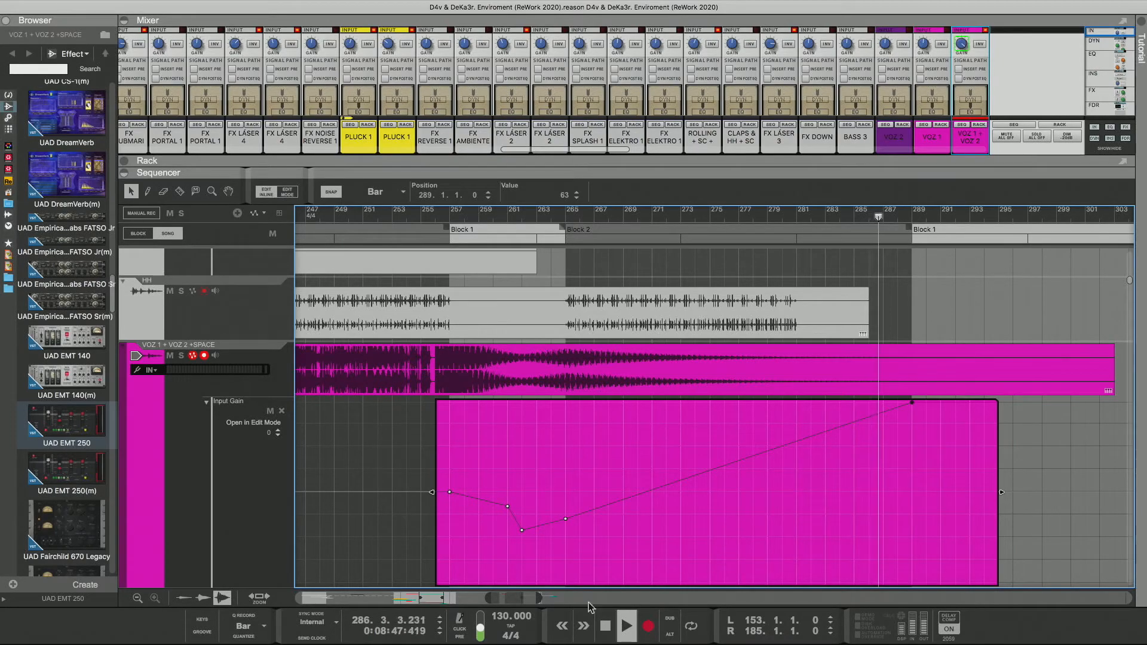
pyautogui.moveTo(541, 598); pyautogui.dragTo(559, 600)
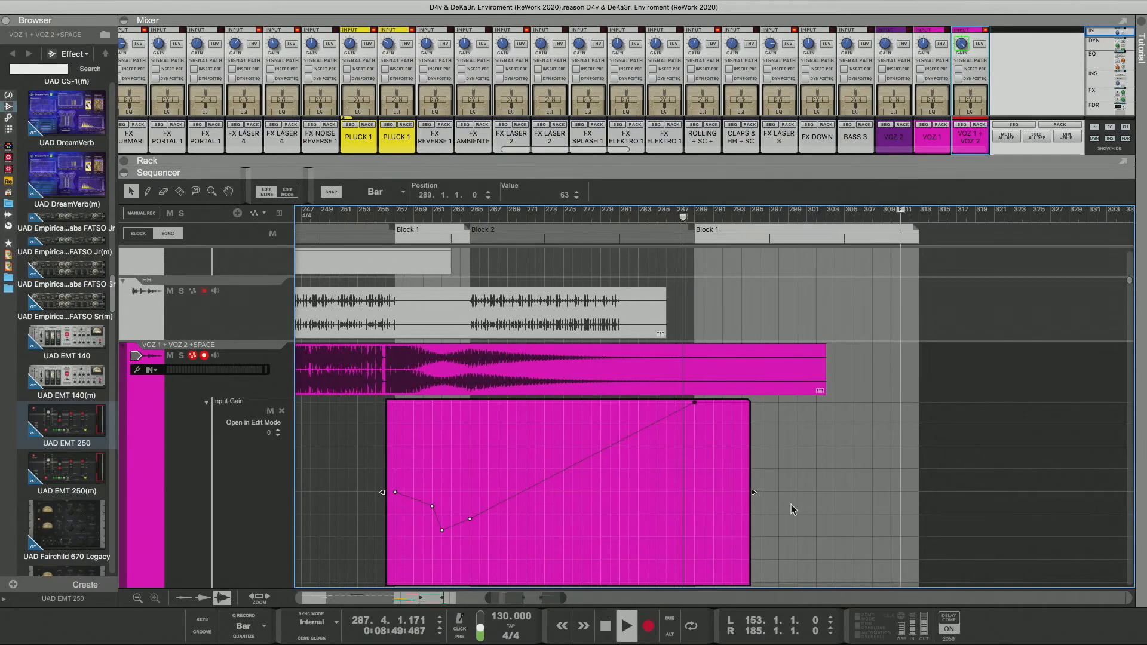
# Step: Extend the end of the Input Gain clip to bar 303 so it matches the vocal clip's end
pyautogui.scroll(5, 849, 487)
pyautogui.scroll(5, 848, 487)
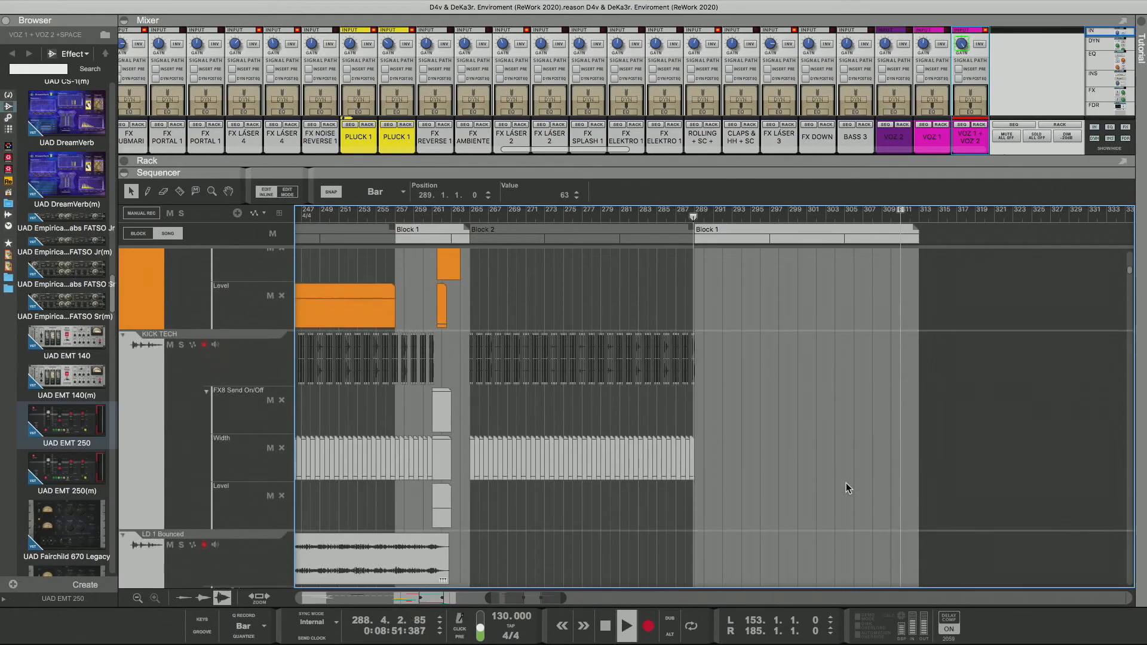
pyautogui.scroll(-1, 849, 487)
pyautogui.scroll(-10, 847, 487)
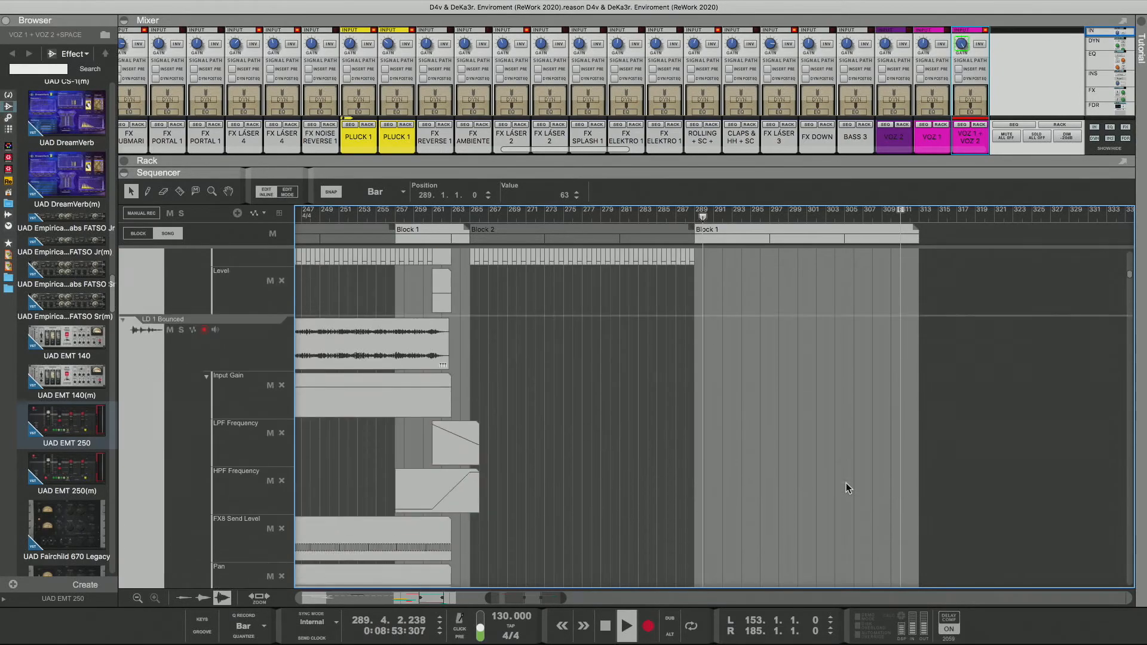
pyautogui.scroll(1, 825, 445)
pyautogui.scroll(1, 825, 445)
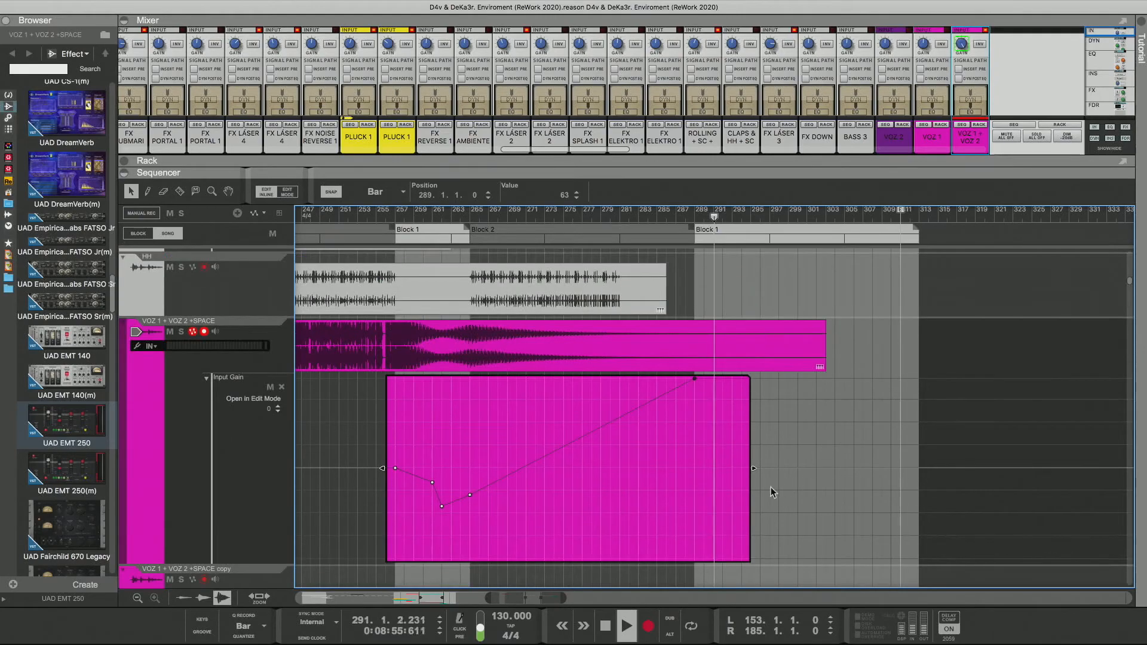
pyautogui.moveTo(751, 469); pyautogui.dragTo(820, 466)
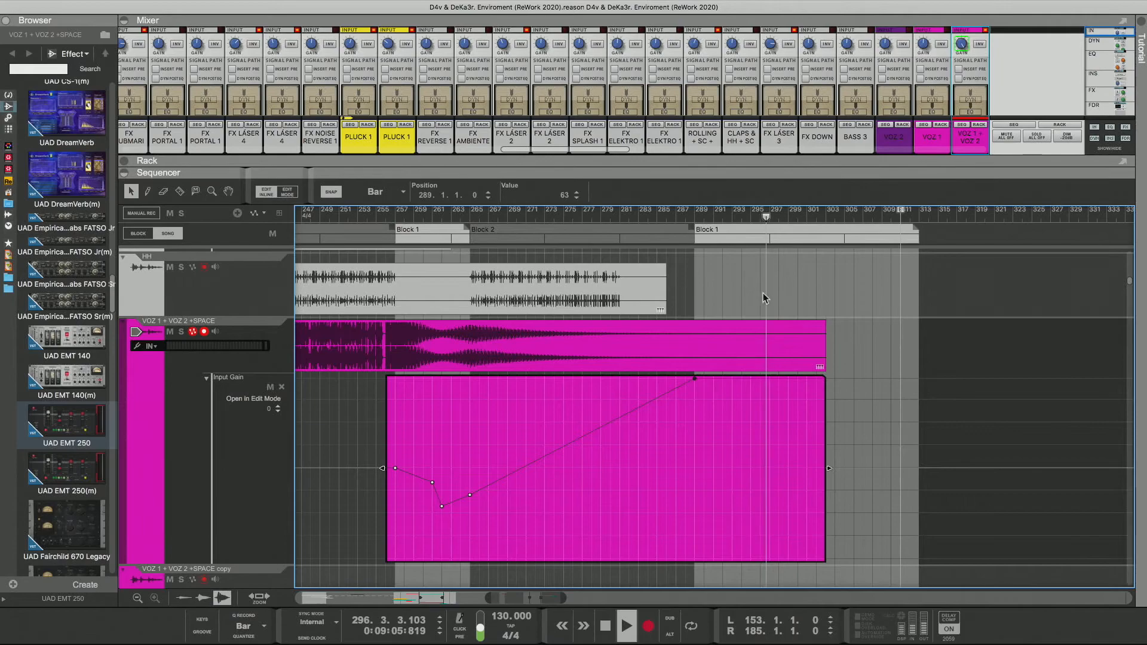
# Step: Extend the VOZ 1 + VOZ 2 +SPACE clip and its Input Gain clip to bar 304 and play from about bar 280
pyautogui.click(830, 343)
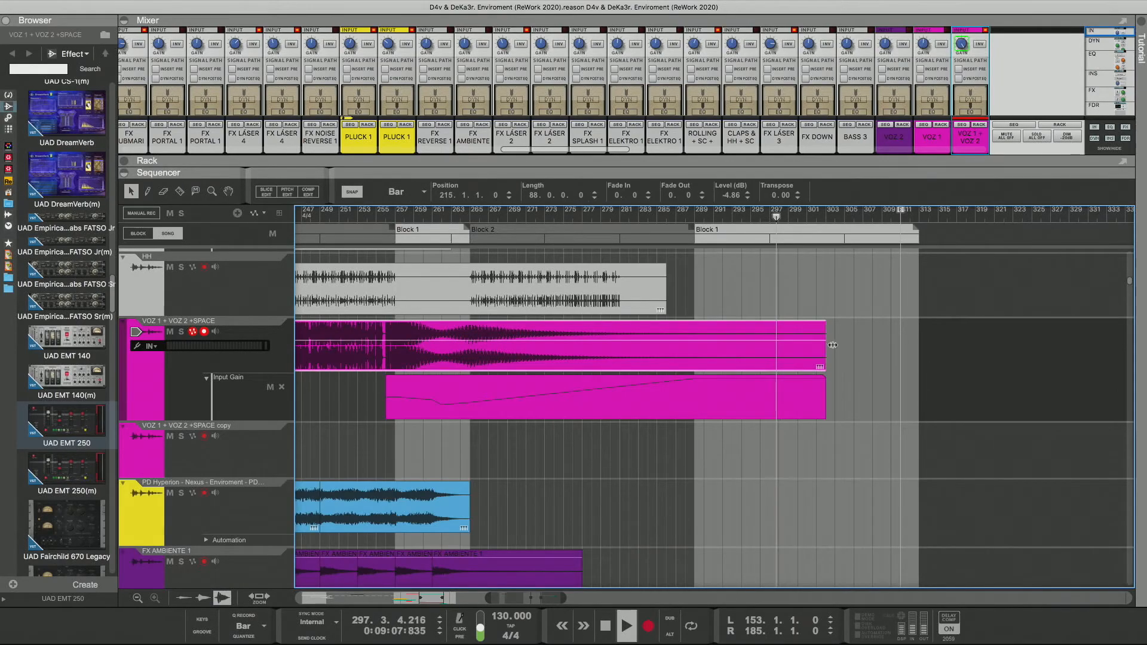
pyautogui.moveTo(830, 344)
pyautogui.mouseDown()
pyautogui.moveTo(843, 345)
pyautogui.moveTo(834, 377)
pyautogui.moveTo(848, 345)
pyautogui.moveTo(835, 345)
pyautogui.mouseUp()
pyautogui.click(824, 397)
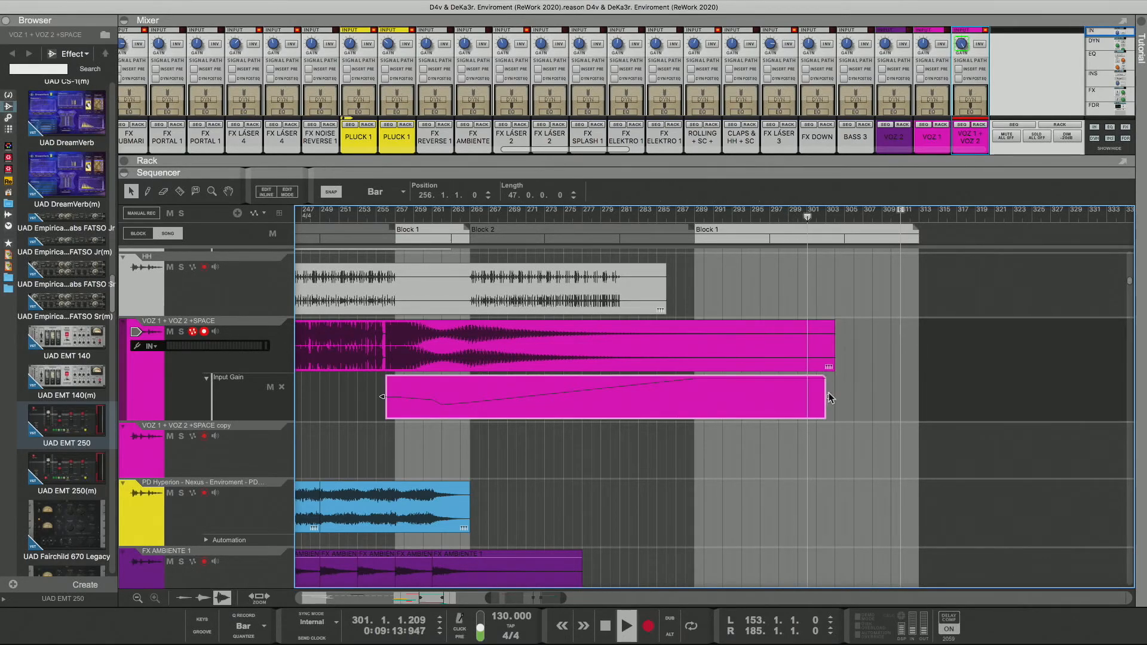
pyautogui.moveTo(825, 398); pyautogui.dragTo(835, 397)
pyautogui.scroll(3, 868, 378)
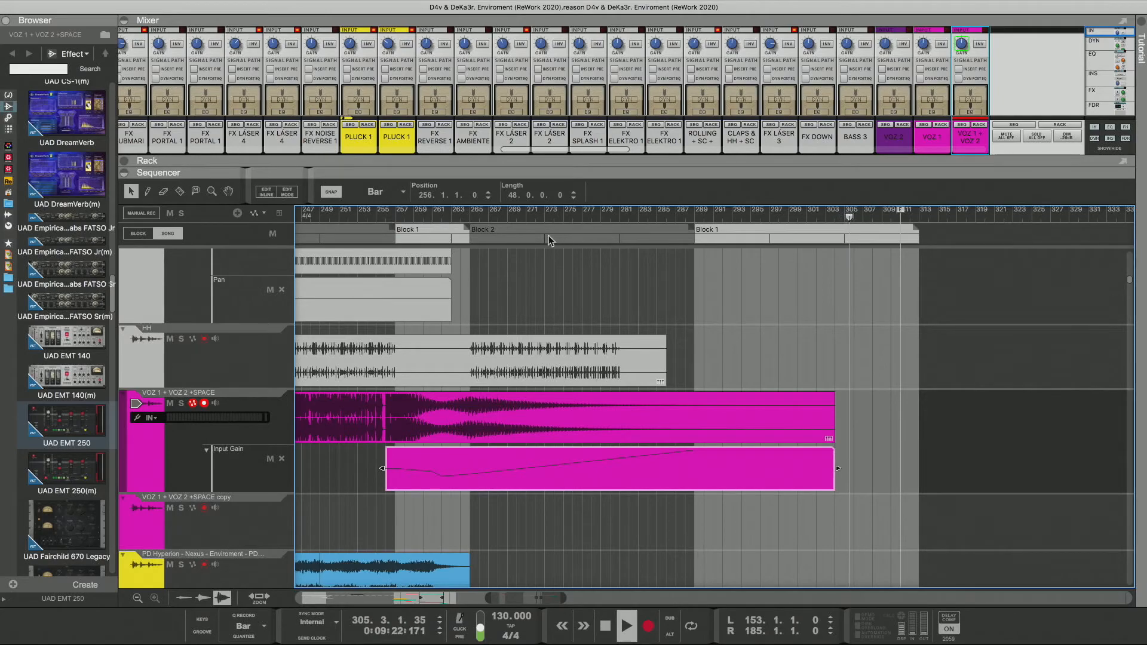
pyautogui.click(610, 222)
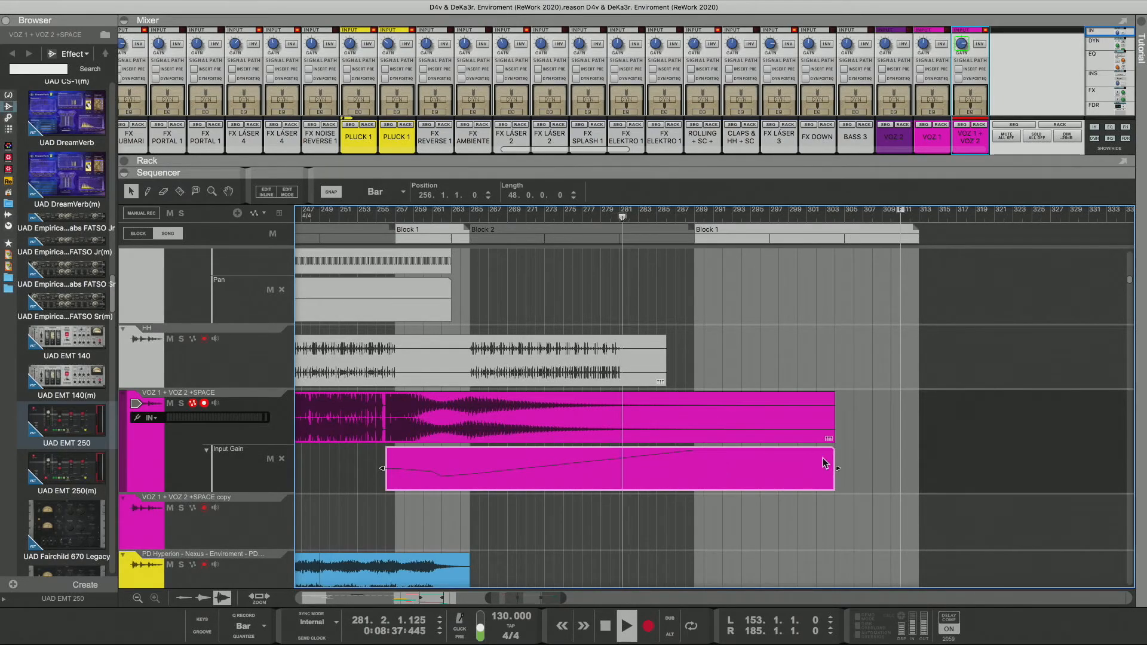
# Step: Add an Input Gain automation point at bar 299 and lower it to -64 to fade out the vocal tail
pyautogui.doubleClick(801, 472)
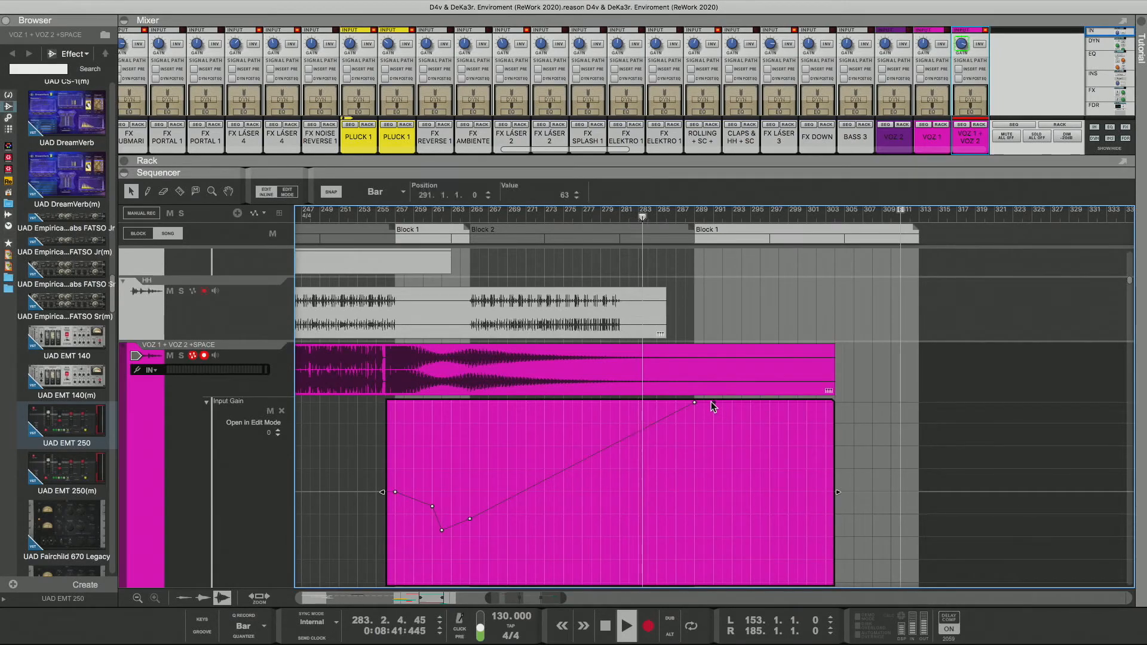
pyautogui.moveTo(785, 583); pyautogui.dragTo(791, 587)
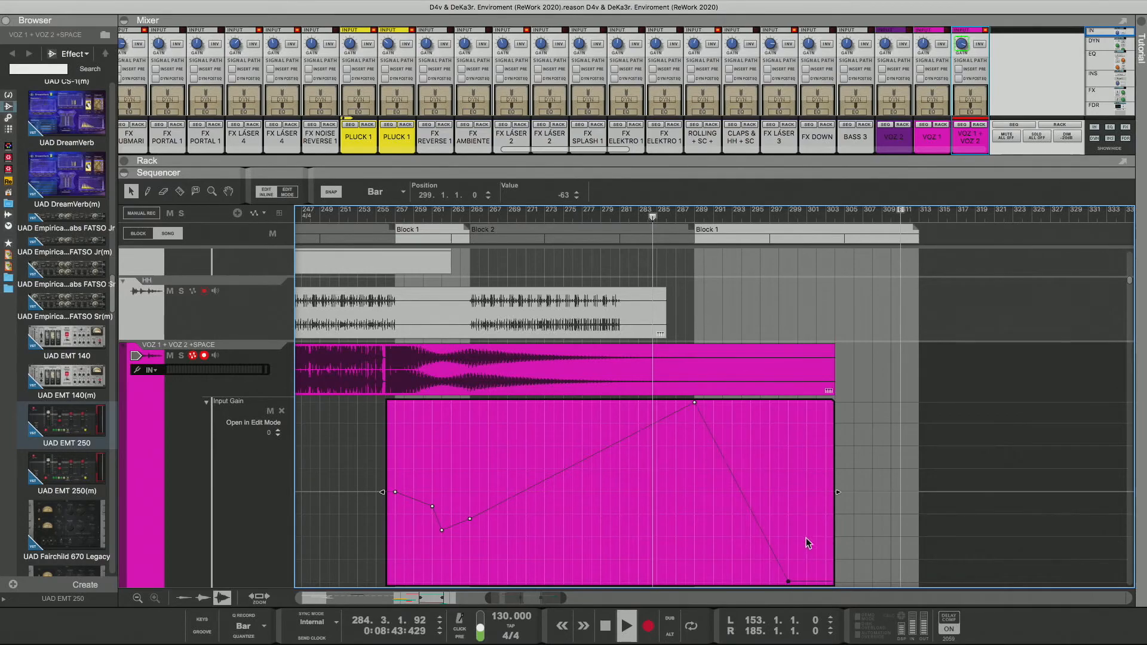
pyautogui.scroll(-2, 806, 542)
pyautogui.moveTo(791, 534); pyautogui.dragTo(787, 540)
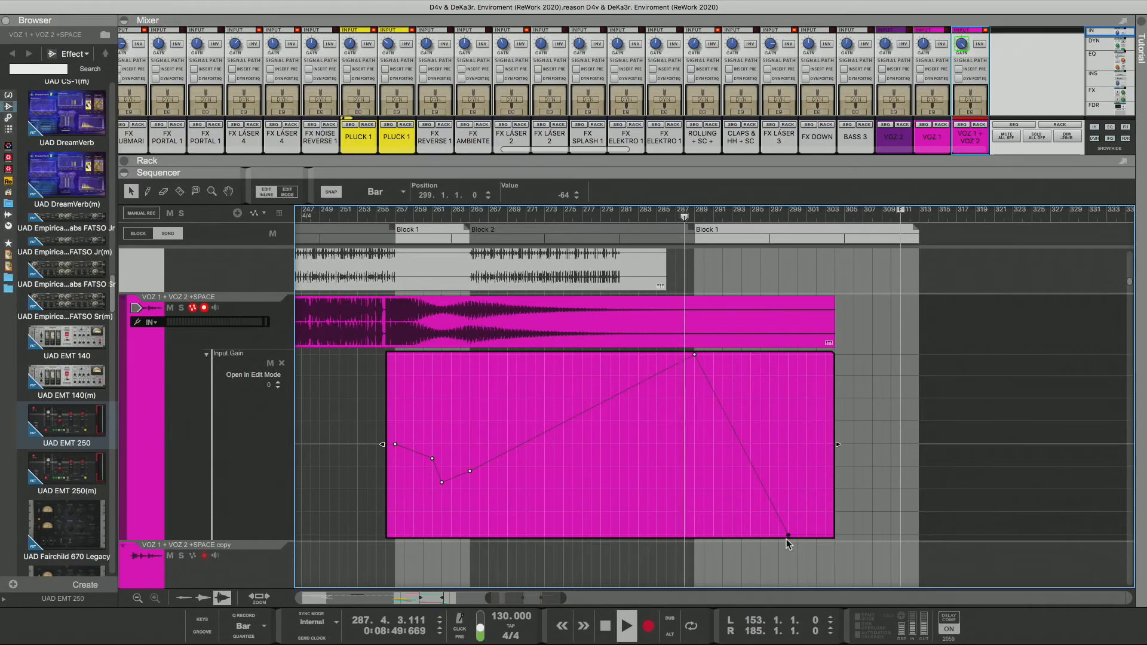
# Step: Try shortening the fade by moving the -64 gain point to bar 295 and to bar 289, auditioning from about bar 288
pyautogui.moveTo(787, 539); pyautogui.dragTo(749, 537)
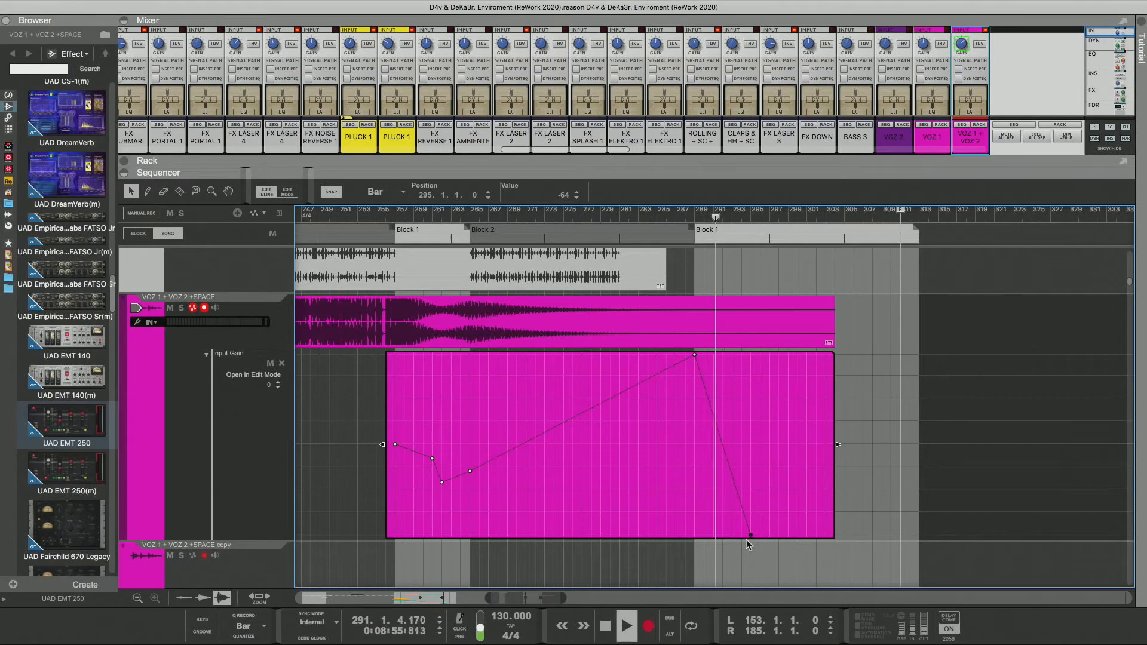
pyautogui.click(688, 215)
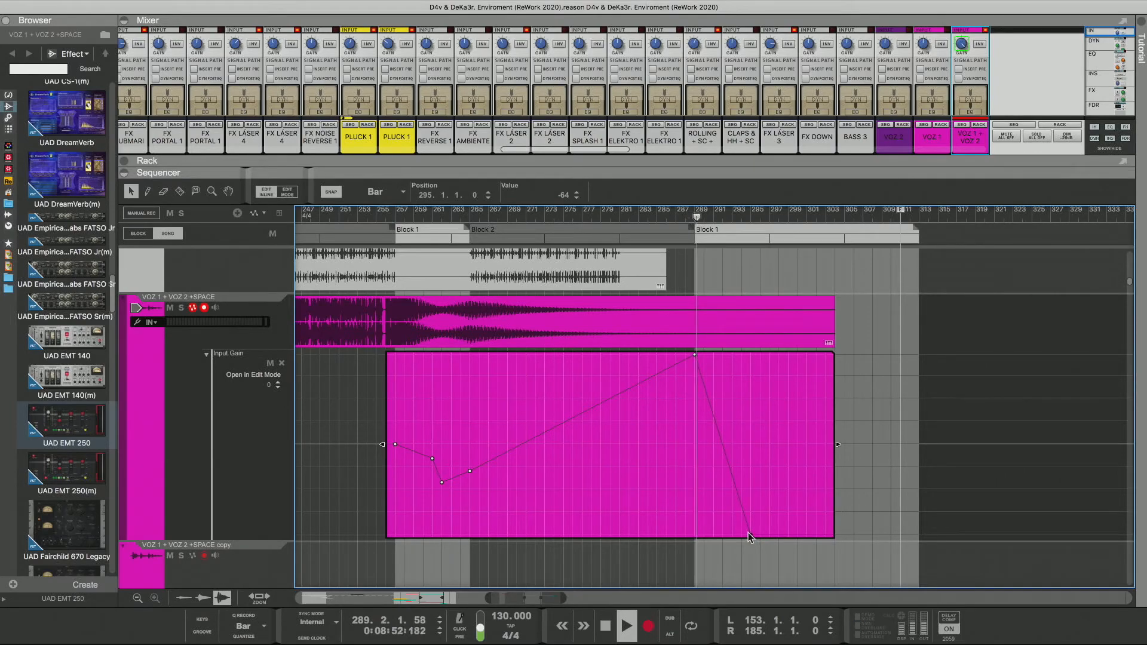
pyautogui.moveTo(750, 536); pyautogui.dragTo(694, 535)
pyautogui.click(686, 218)
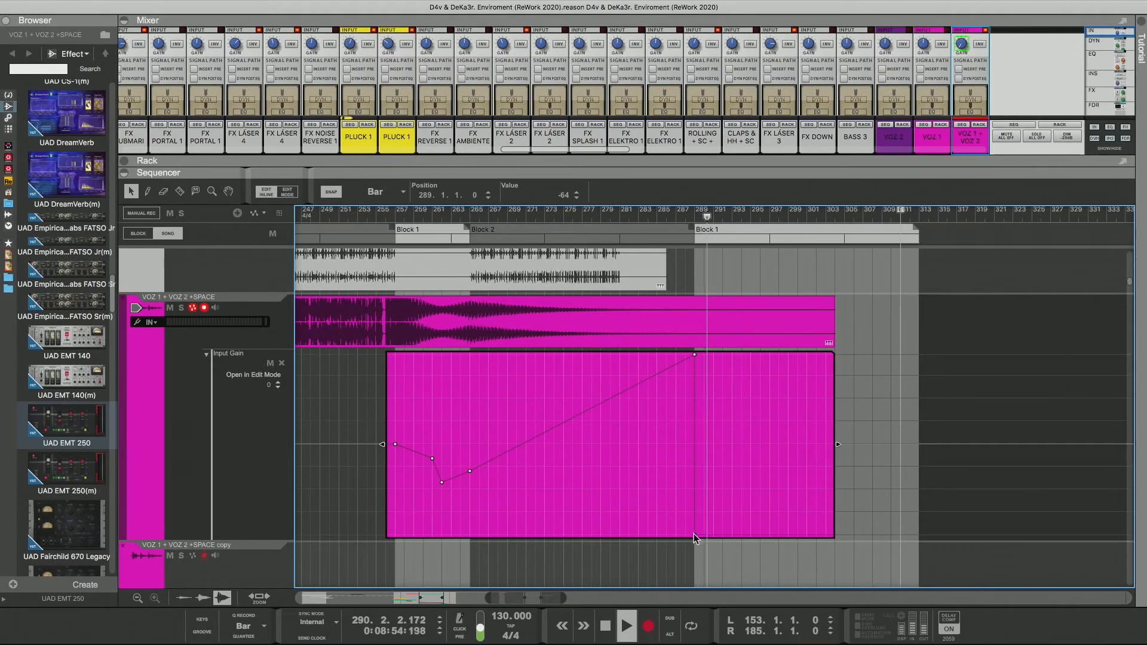
# Step: Try a gentler gain drop with the last point at bar 291 and value 37, and at bar 290 and value 51
pyautogui.moveTo(694, 535); pyautogui.dragTo(723, 513)
pyautogui.moveTo(714, 401); pyautogui.dragTo(713, 391)
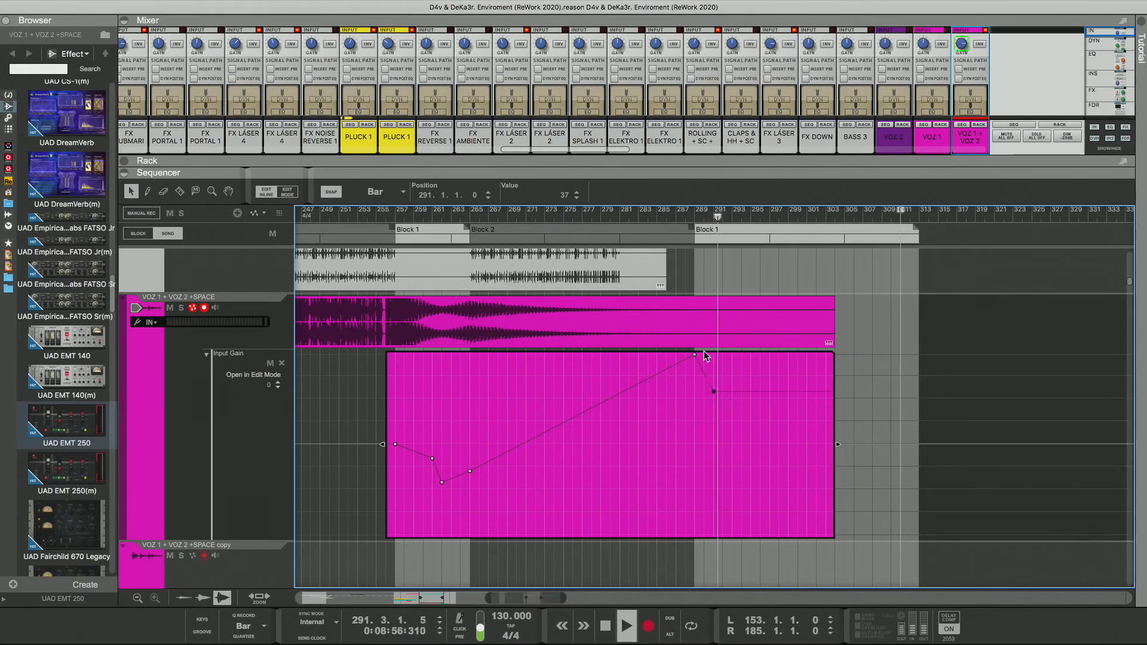
pyautogui.click(685, 218)
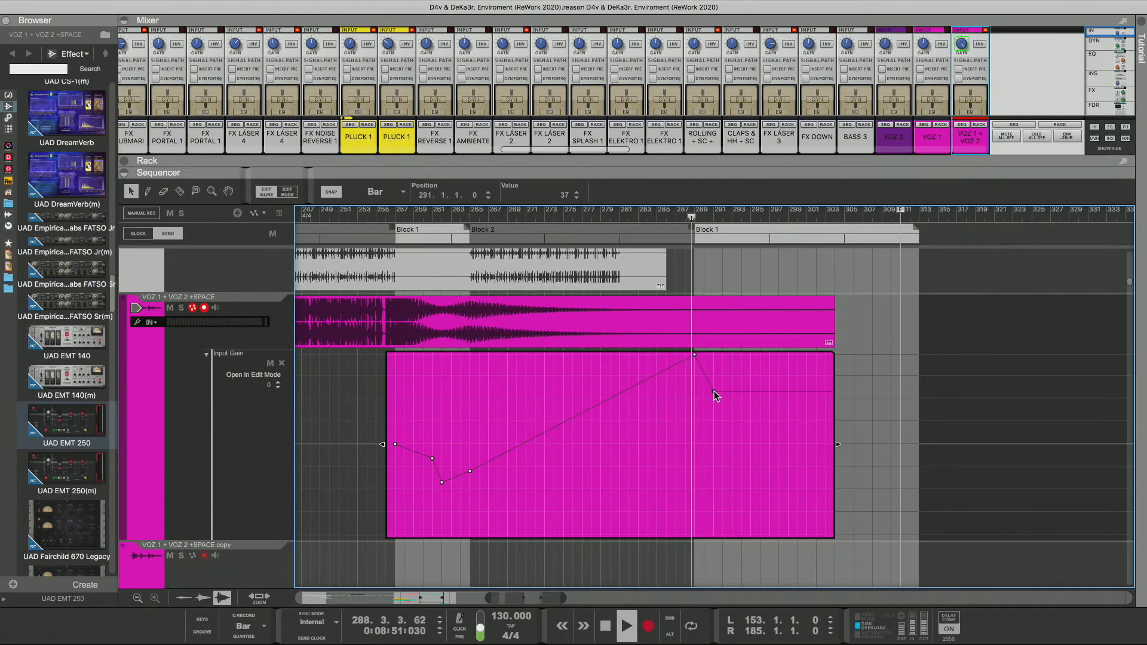
pyautogui.moveTo(715, 391); pyautogui.dragTo(704, 371)
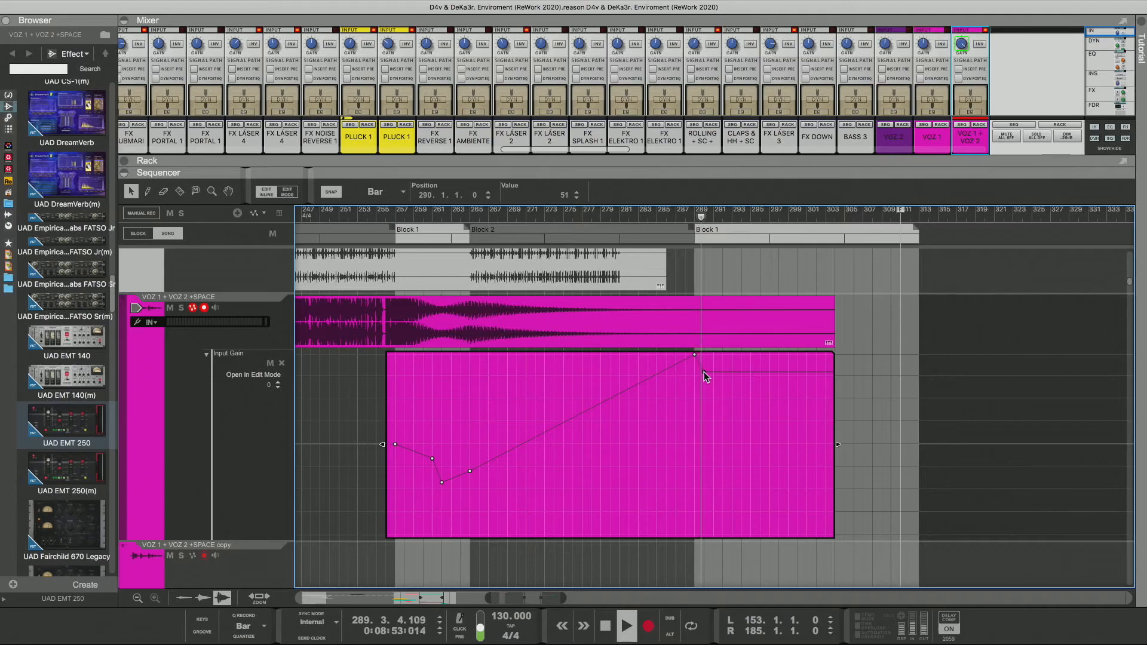
# Step: Lengthen the fade by auditioning the last Input Gain point at bar 304 and -64, and settle it at bar 303
pyautogui.moveTo(759, 454); pyautogui.dragTo(839, 593)
pyautogui.scroll(4, 851, 504)
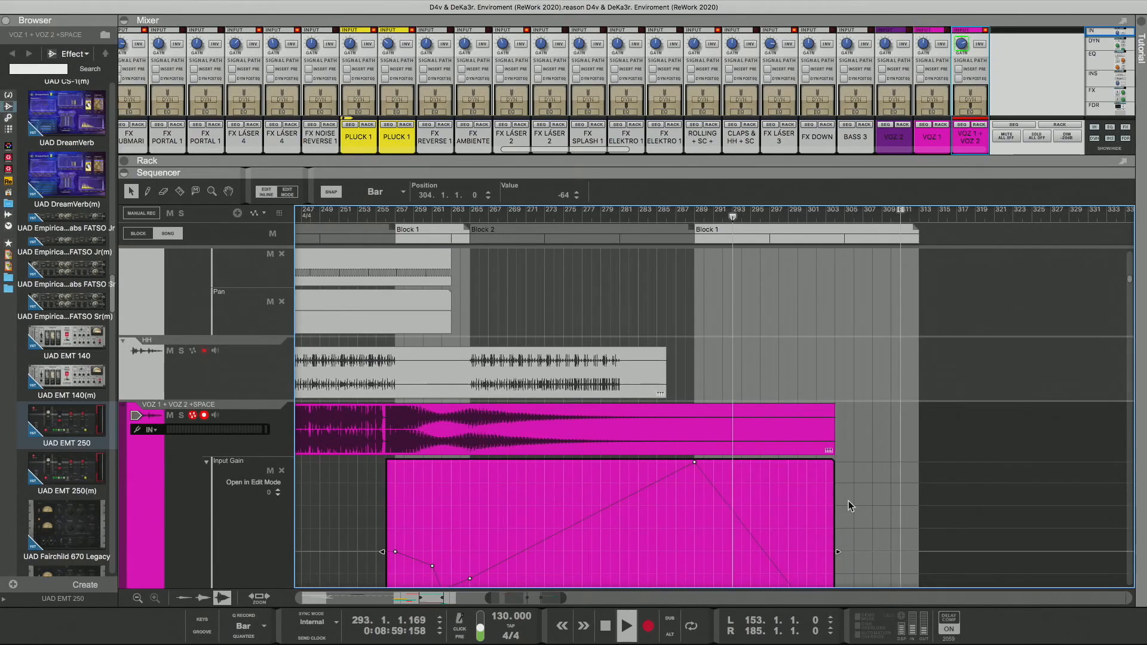
pyautogui.scroll(-1, 850, 506)
pyautogui.scroll(-1, 850, 506)
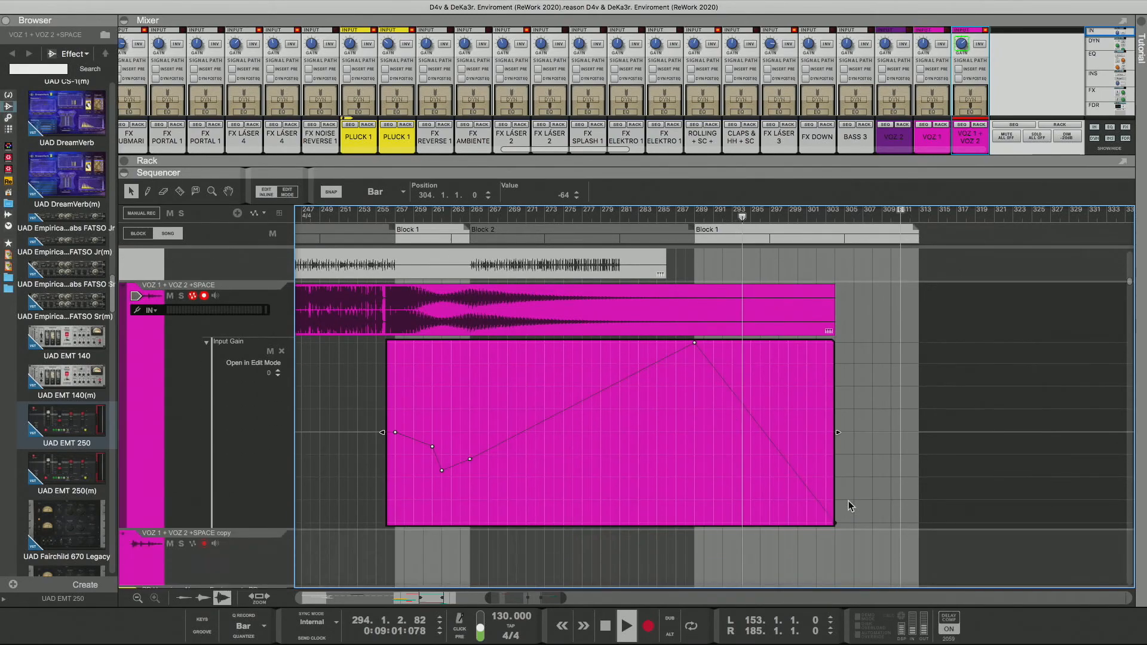
pyautogui.click(686, 215)
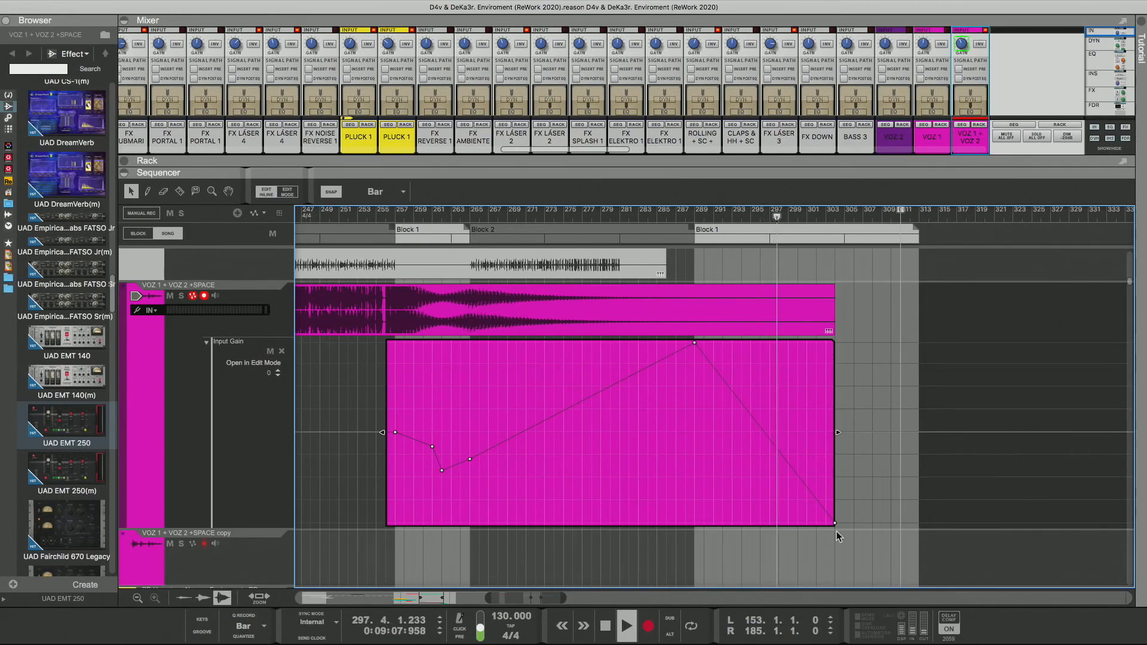
pyautogui.moveTo(835, 524); pyautogui.dragTo(828, 522)
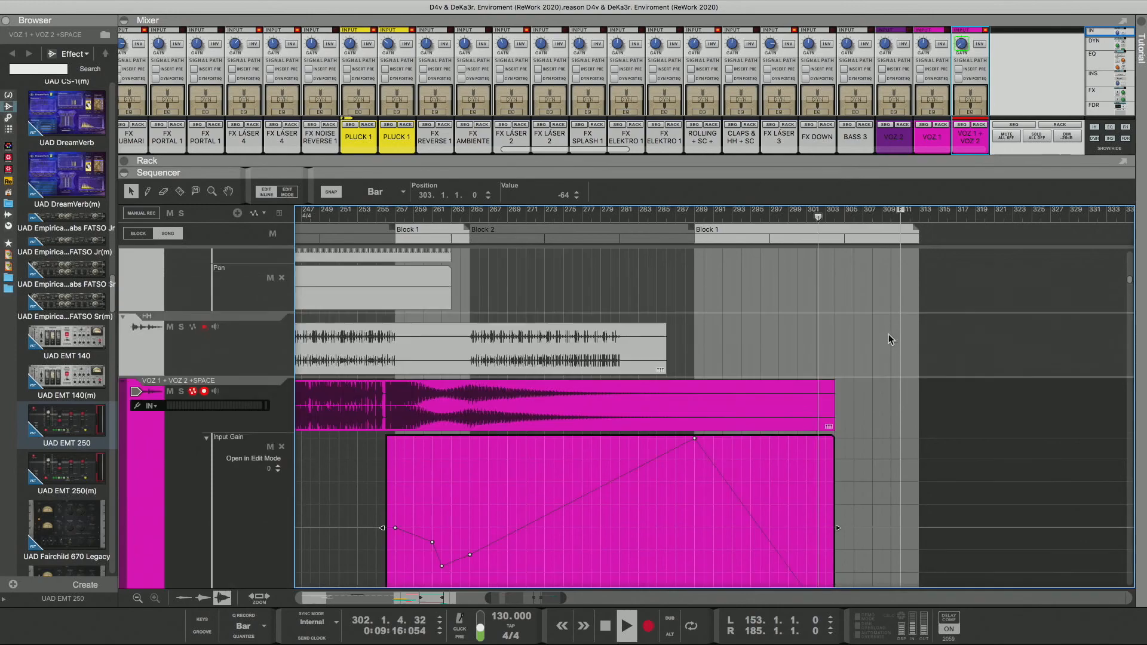
# Step: Move the song end marker to bar 310 and play the ending from about bar 307
pyautogui.scroll(5, 888, 334)
pyautogui.scroll(10, 888, 335)
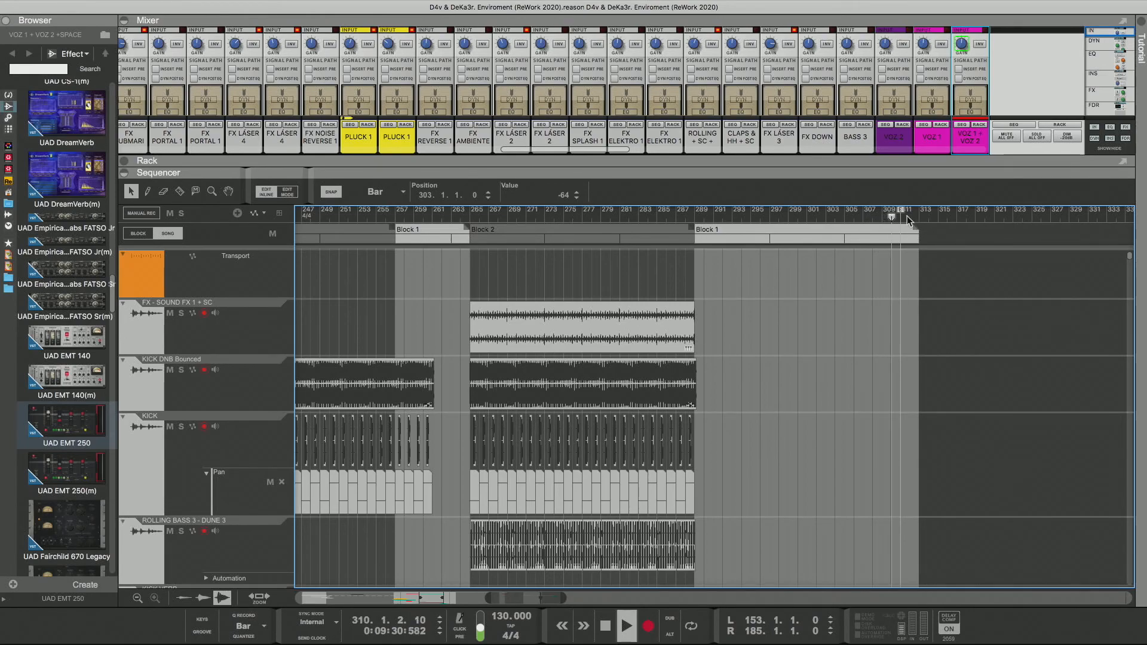
pyautogui.moveTo(901, 211); pyautogui.dragTo(893, 212)
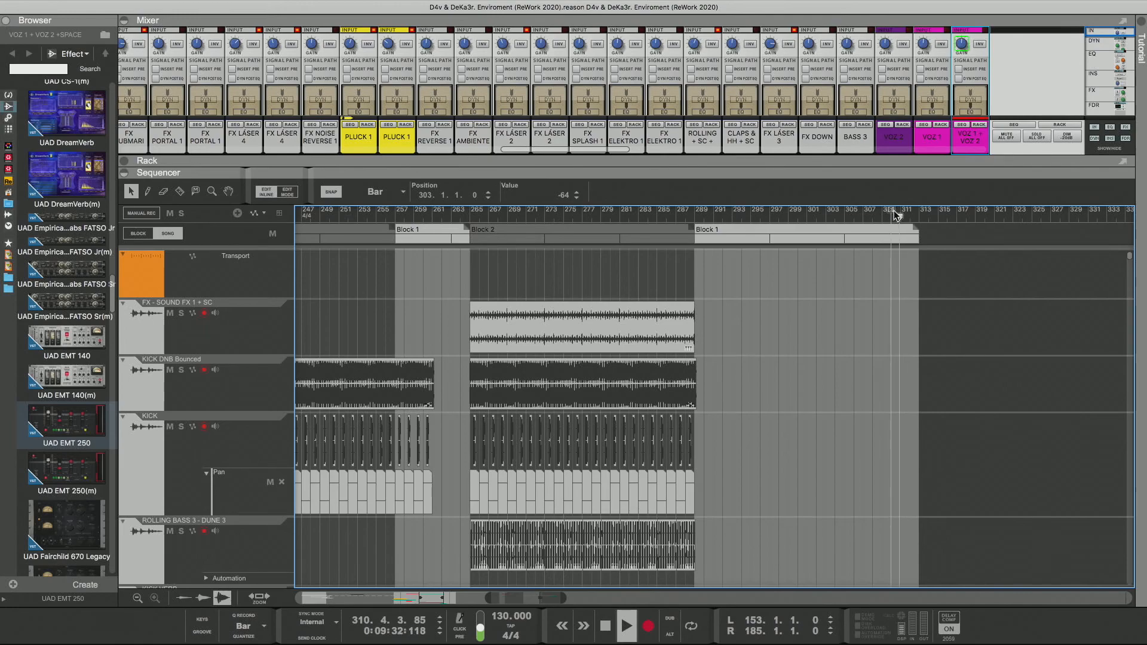
pyautogui.click(863, 213)
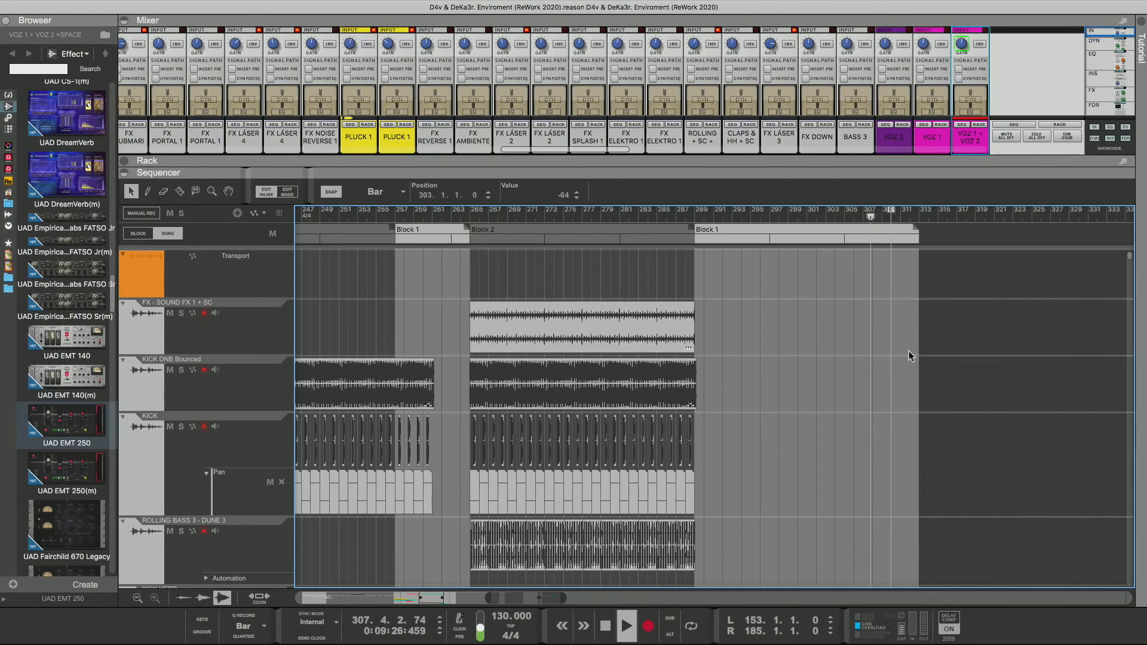